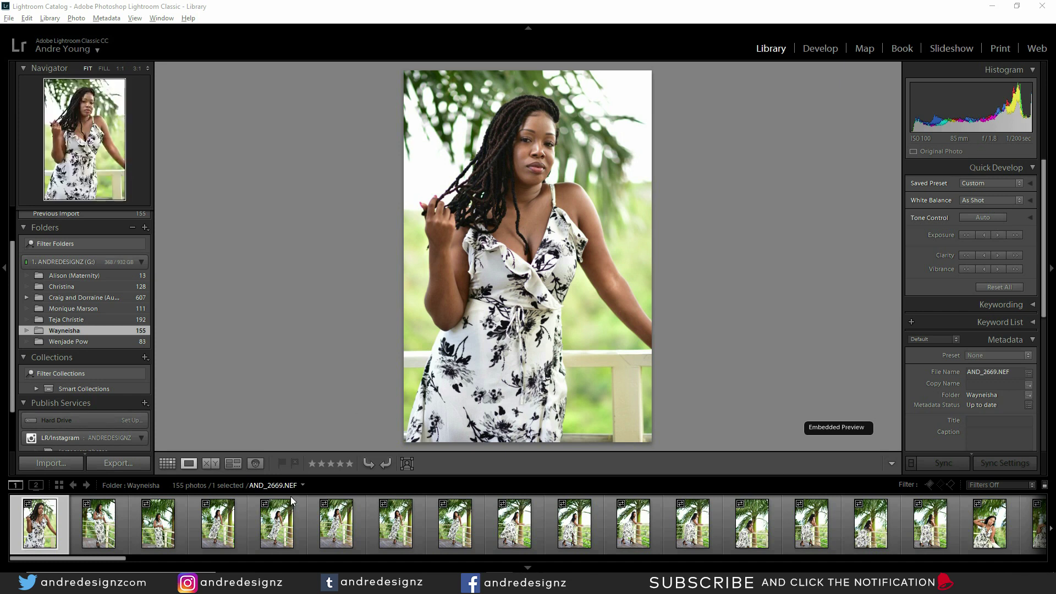
Review the first photos of the shoot in Loupe view, from AND_2669.NEF to AND_2680.NEF
{"action": "left_click", "coordinate": [75, 507]}
{"action": "left_click", "coordinate": [55, 521]}
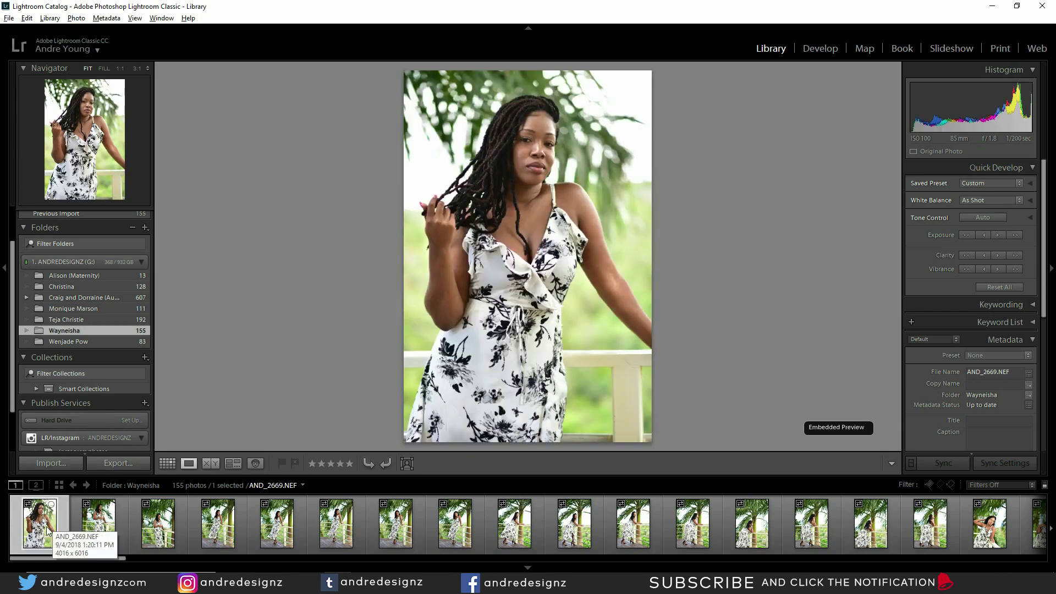
{"action": "key", "text": "Right"}
{"action": "key", "text": "Right"}
{"action": "key", "text": "Left"}
{"action": "key", "text": "Left"}
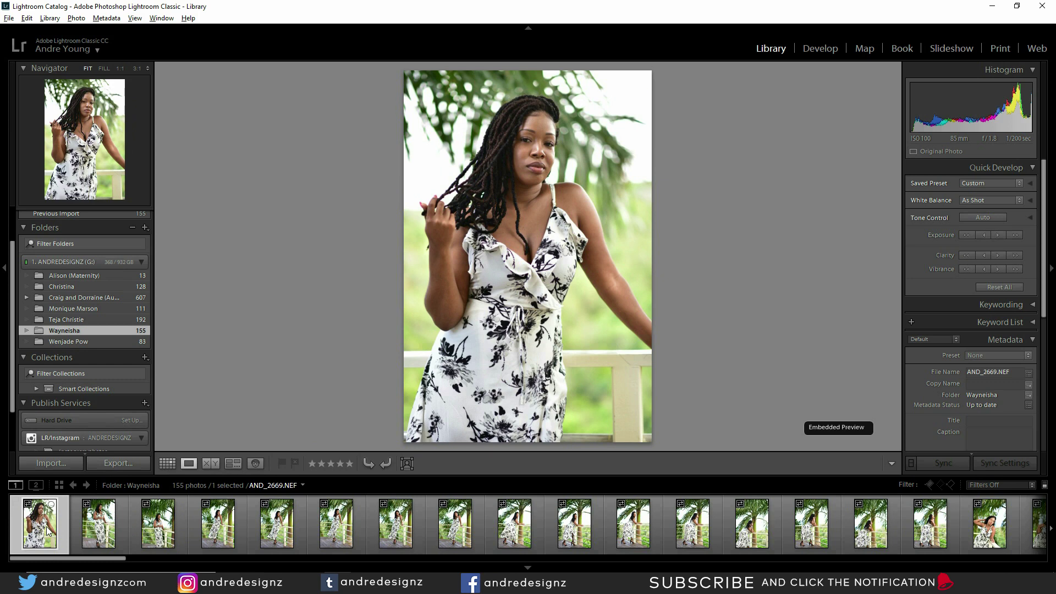
{"action": "key", "text": "Right"}
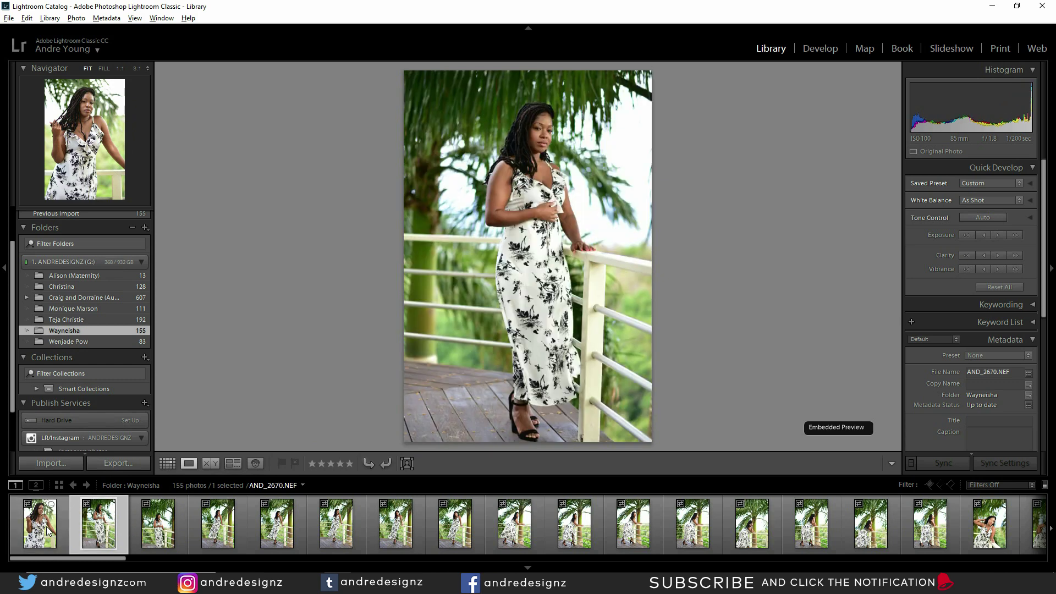
{"action": "key", "text": "Right"}
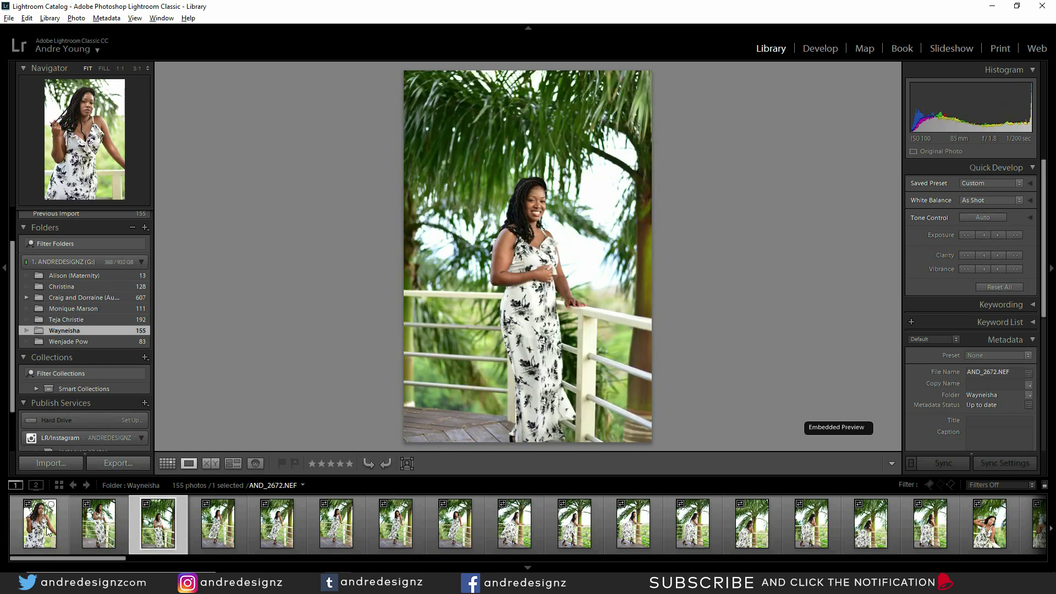
{"action": "key", "text": "Right"}
{"action": "key", "text": "Right"}
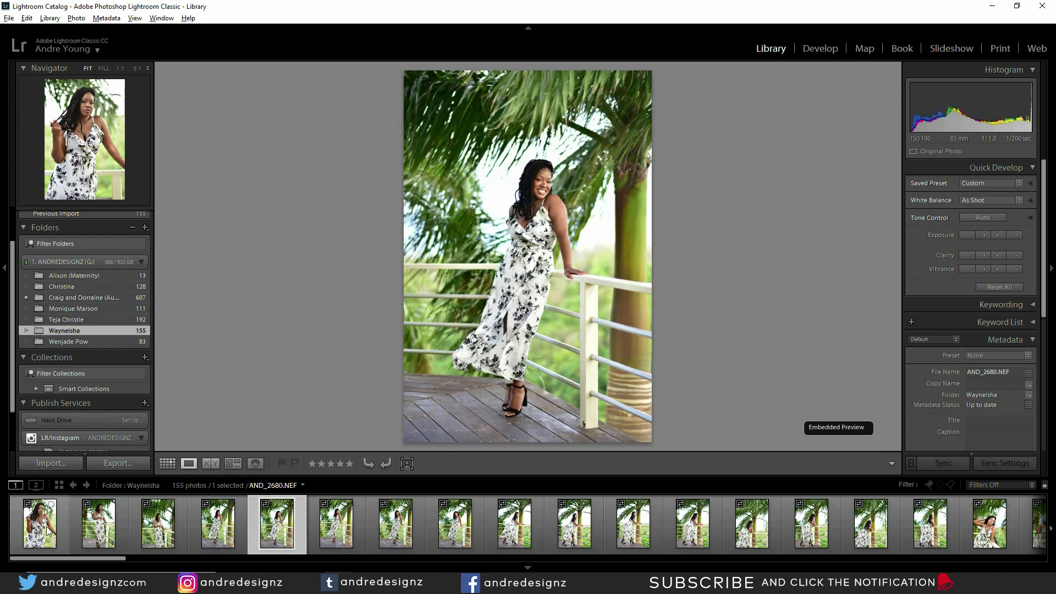
Compare AND_2679.NEF with AND_2680.NEF and flag AND_2679.NEF as rejected
{"action": "key", "text": "Left"}
{"action": "key", "text": "Right"}
{"action": "key", "text": "Left"}
{"action": "key", "text": "Right"}
{"action": "key", "text": "Left"}
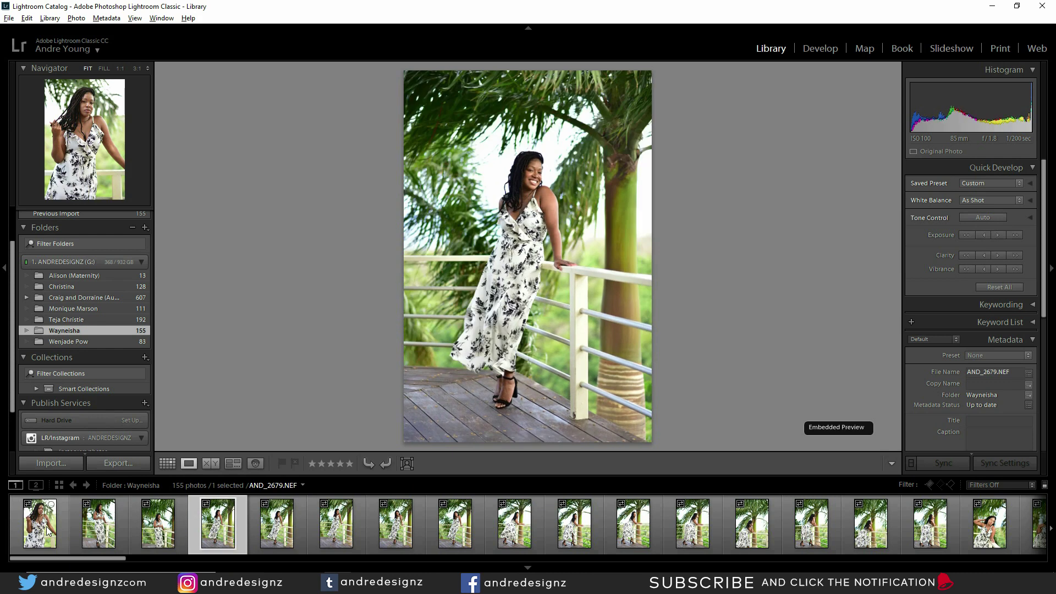
{"action": "key", "text": "x"}
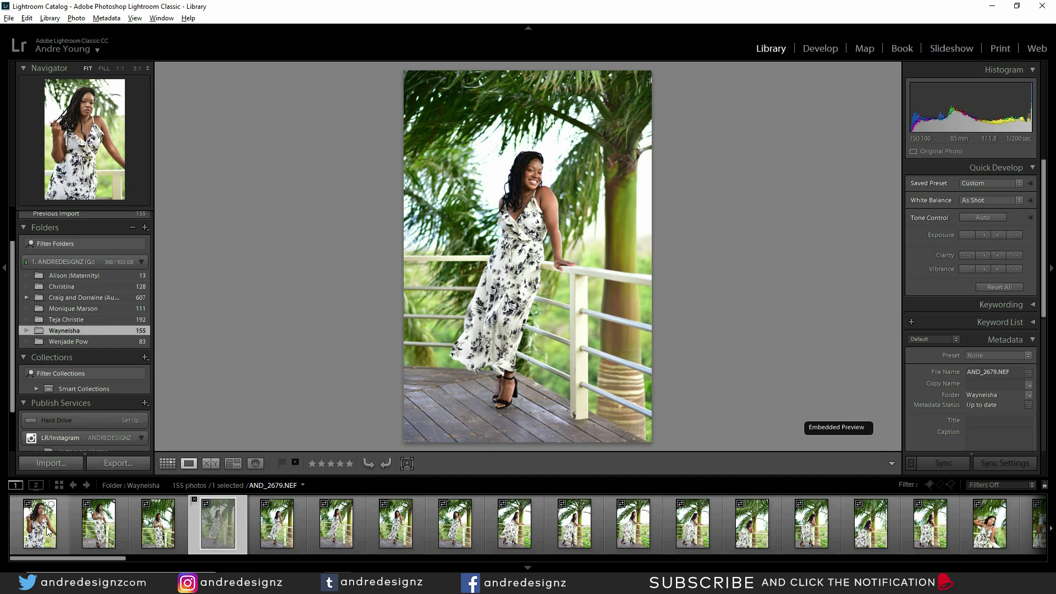
{"action": "key", "text": "u"}
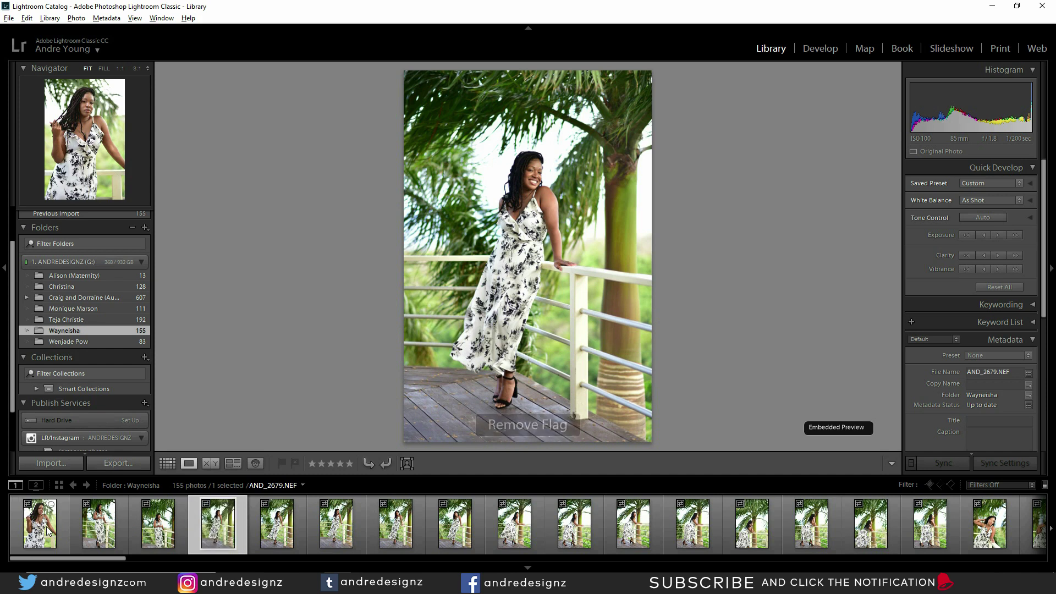
{"action": "key", "text": "x"}
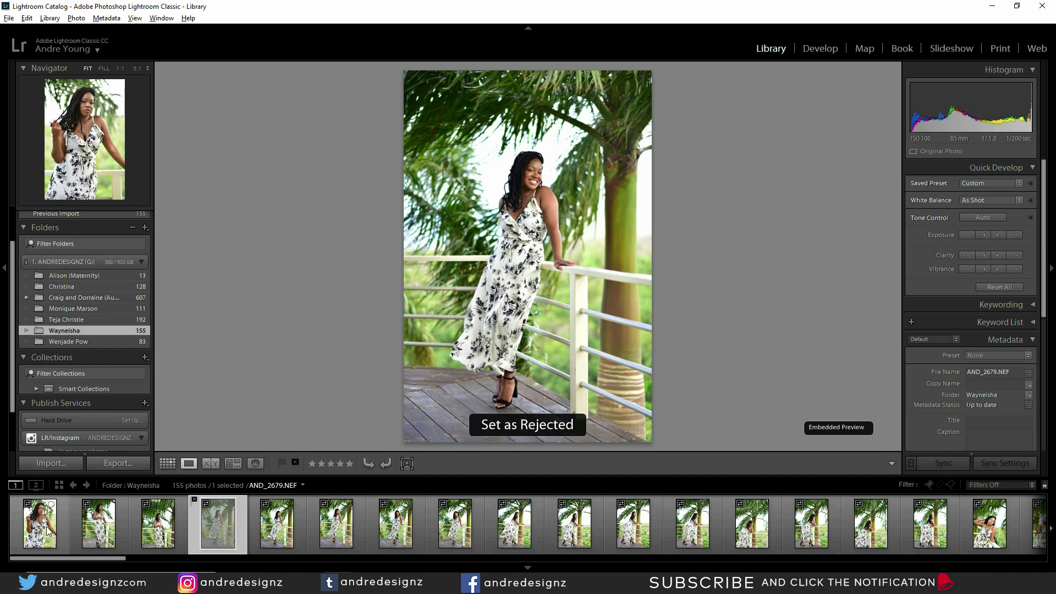
Flag the next five photos, AND_2680.NEF through AND_2685.NEF, as rejected
{"action": "key", "text": "Right"}
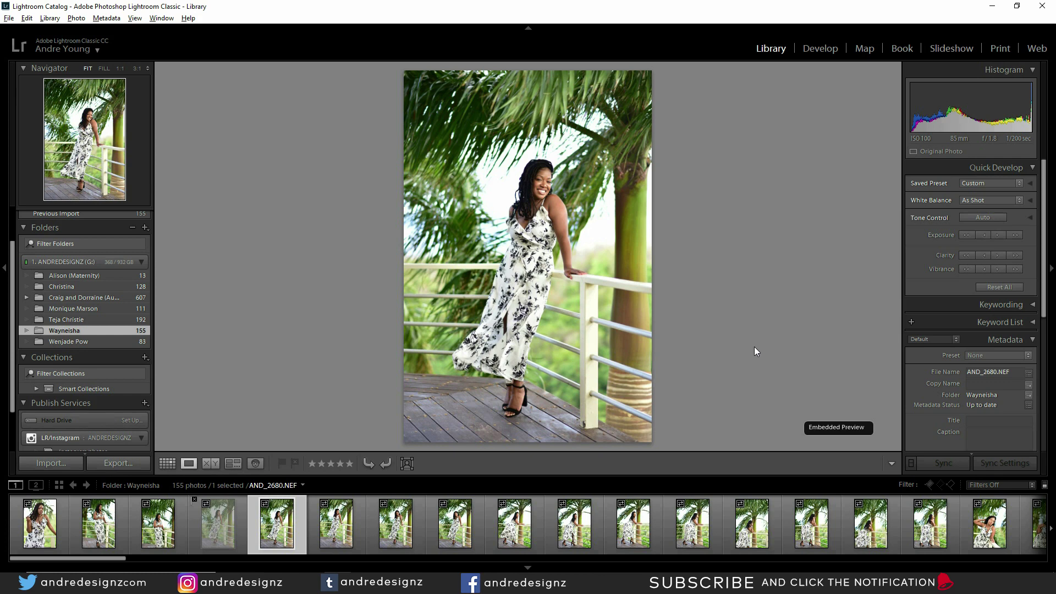
{"action": "key", "text": "x"}
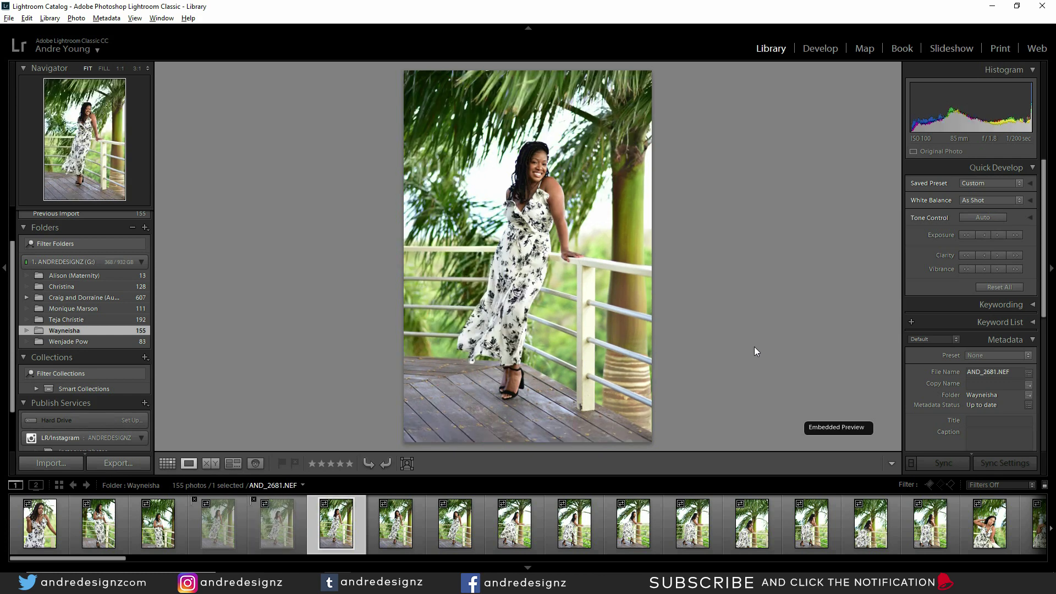
{"action": "key", "text": "x"}
{"action": "key", "text": "x"}
{"action": "key", "text": "x"}
{"action": "key", "text": "x"}
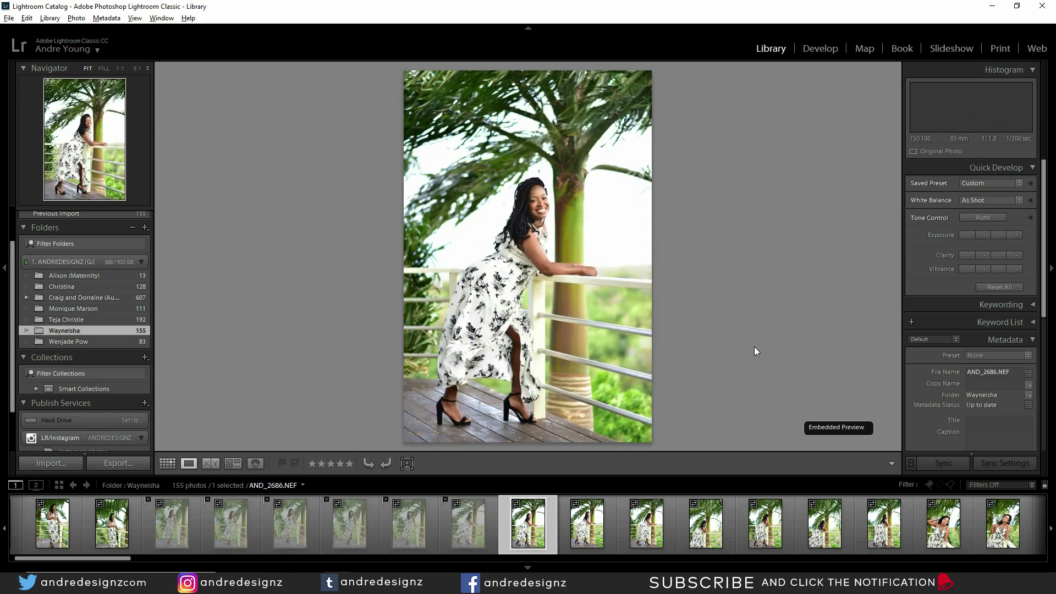
Remove the rejected flags from the six photos AND_2679.NEF through AND_2685.NEF
{"action": "key", "text": "Right"}
{"action": "key", "text": "Right"}
{"action": "key", "text": "Right"}
{"action": "key", "text": "Right"}
{"action": "key", "text": "Right"}
{"action": "key", "text": "Right"}
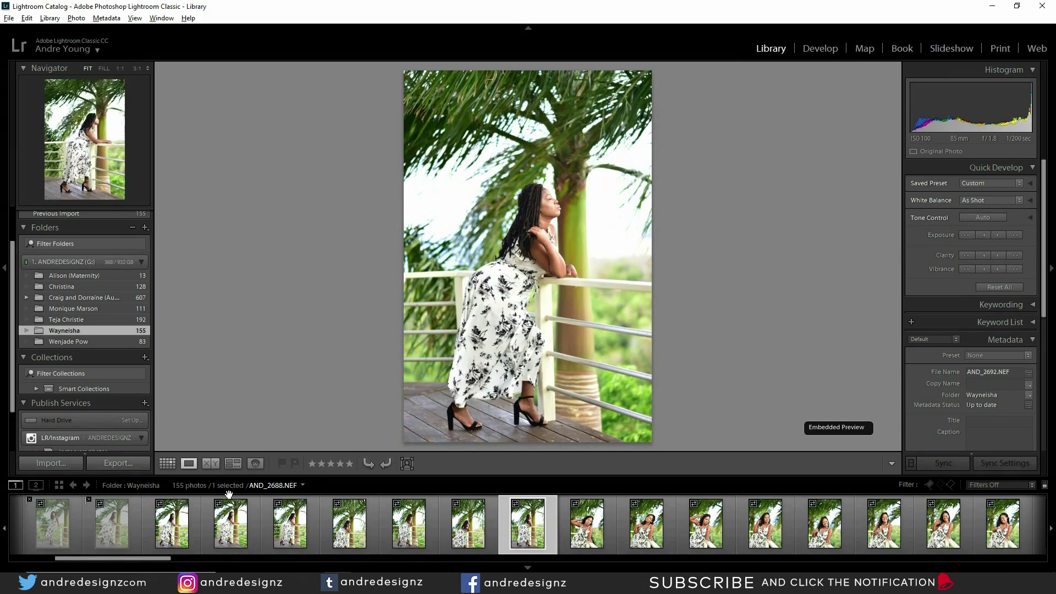
{"action": "left_click_drag", "start_coordinate": [103, 559], "coordinate": [61, 565]}
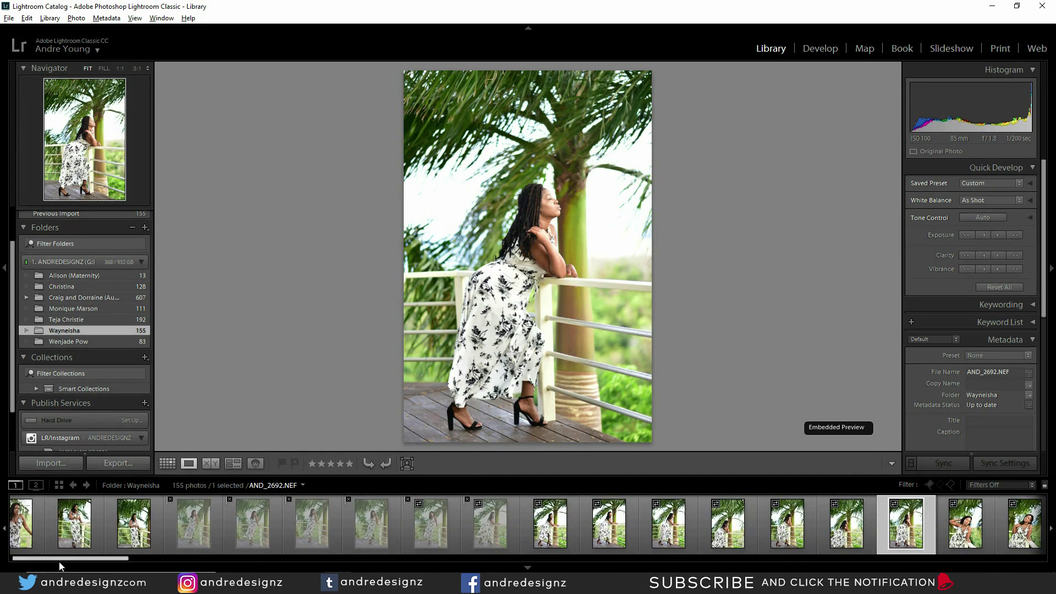
{"action": "left_click", "coordinate": [193, 529]}
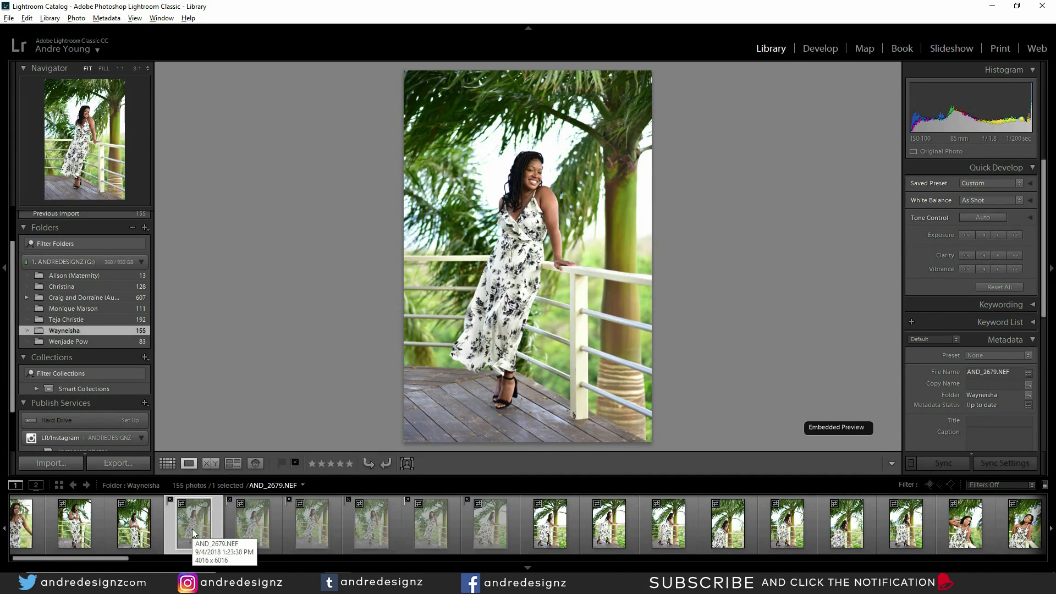
{"action": "key", "text": "u"}
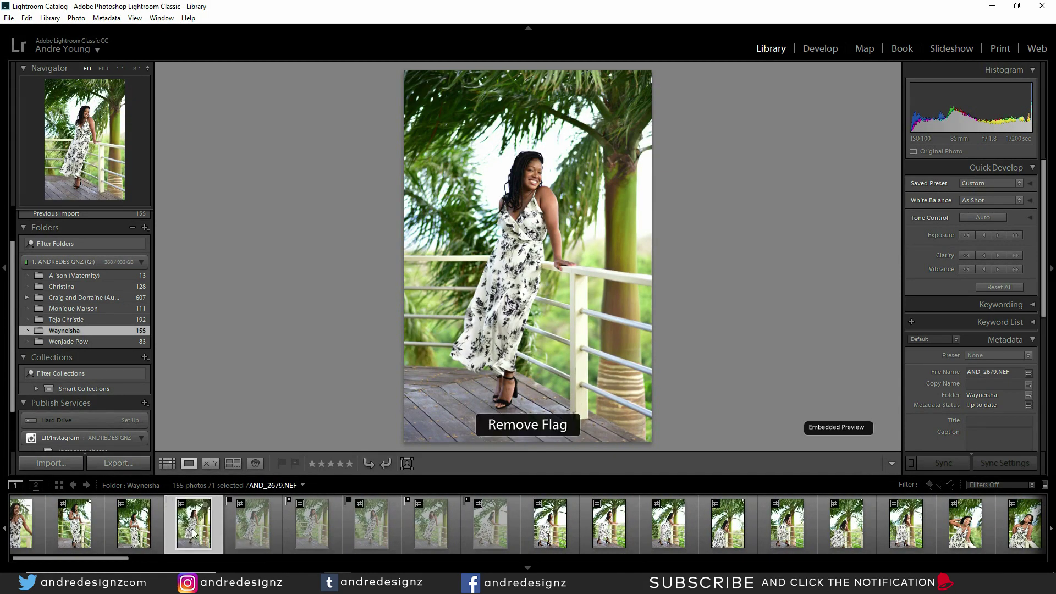
{"action": "key", "text": "Right"}
{"action": "key", "text": "u"}
{"action": "key", "text": "u"}
{"action": "key", "text": "u"}
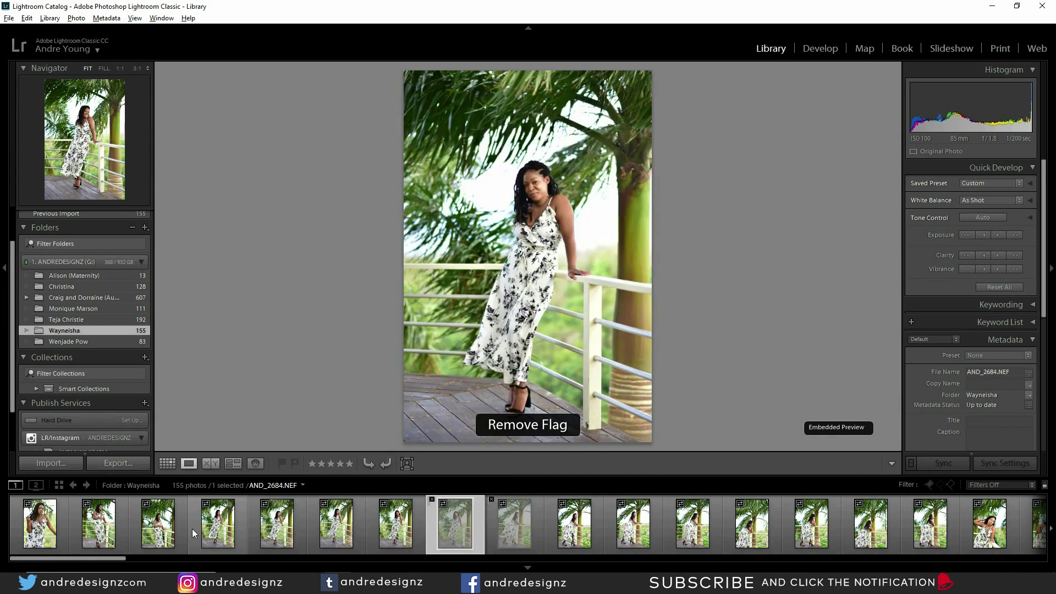
{"action": "key", "text": "u"}
{"action": "key", "text": "u"}
Review the similar standing poses around AND_2679.NEF, from AND_2672.NEF to AND_2681.NEF, to choose which to keep
{"action": "key", "text": "Home"}
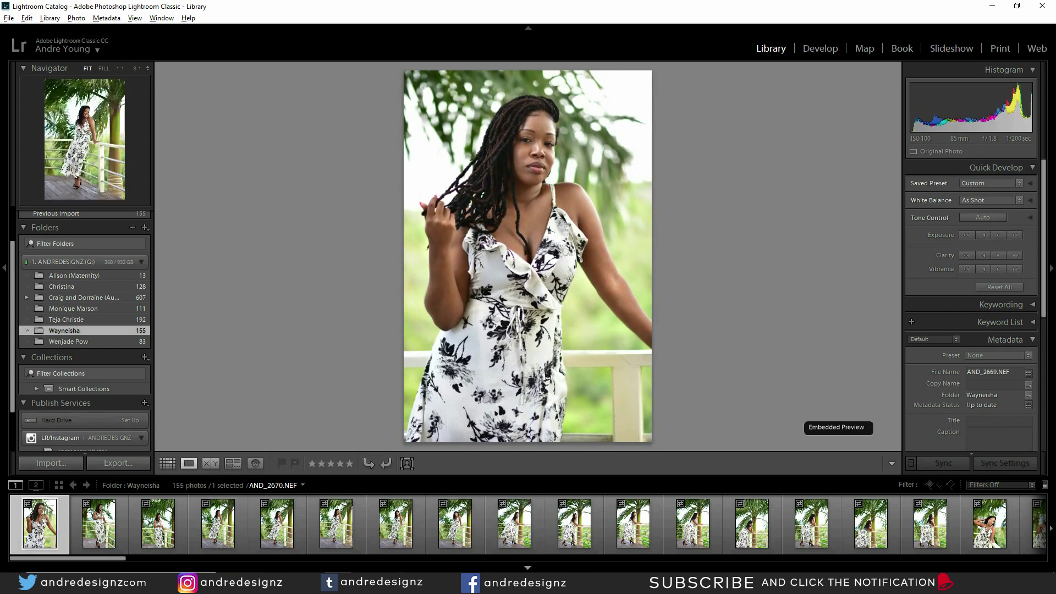
{"action": "left_click", "coordinate": [211, 527]}
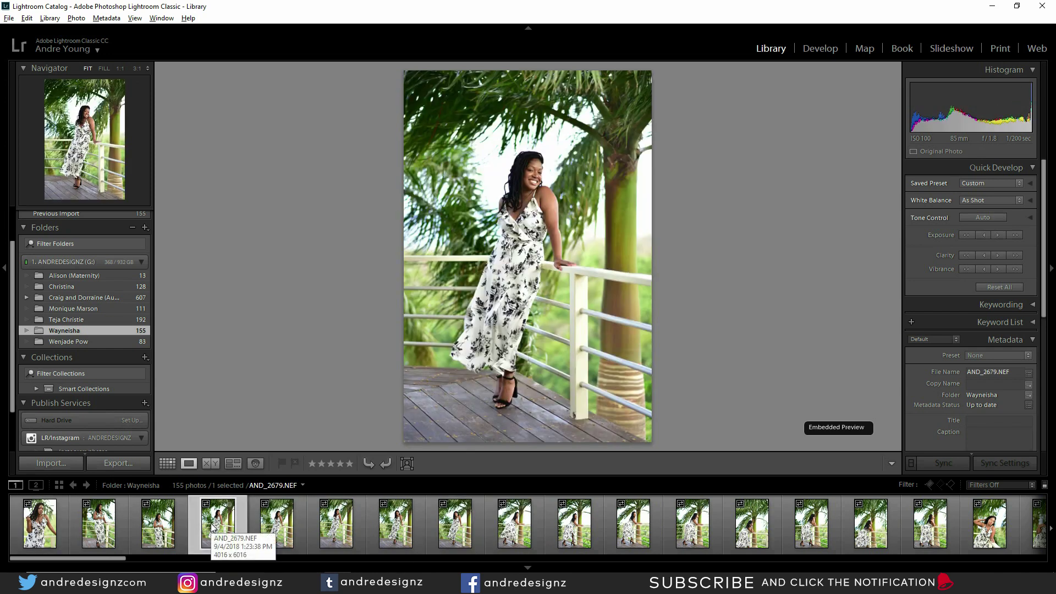
{"action": "key", "text": "Left"}
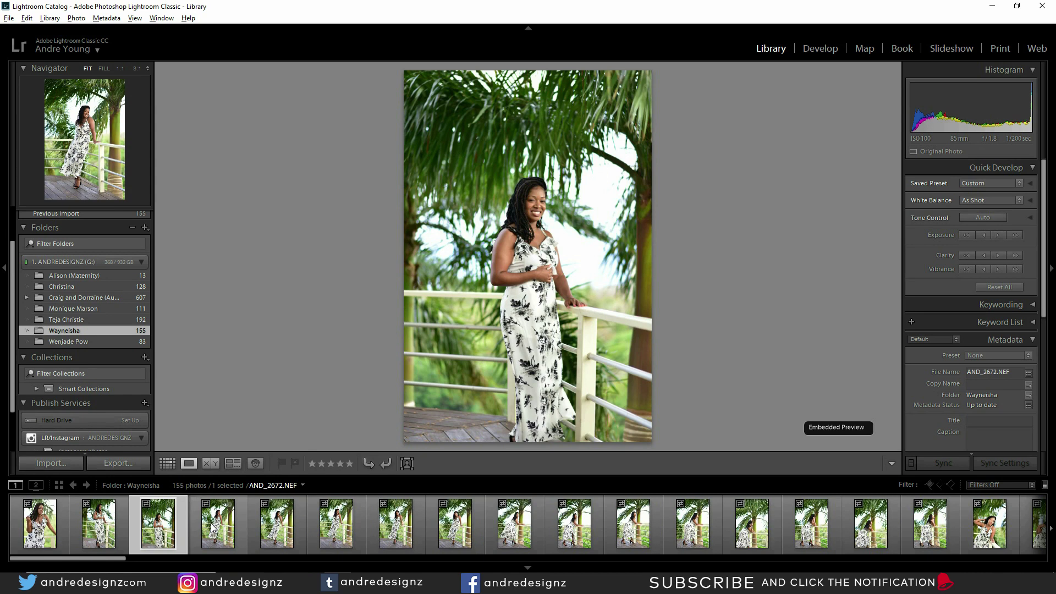
{"action": "key", "text": "Right"}
{"action": "key", "text": "Right"}
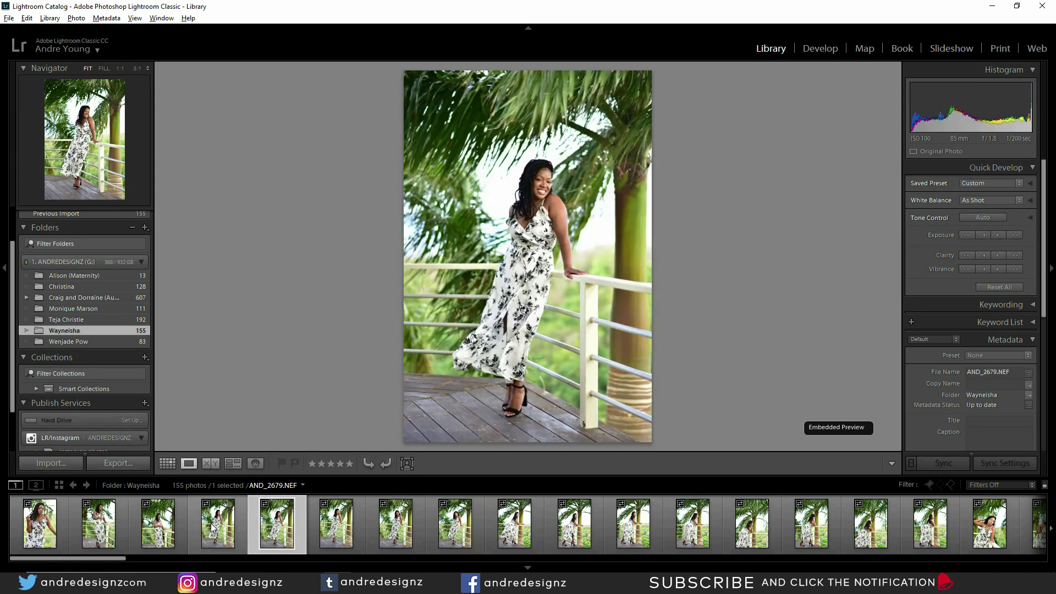
{"action": "key", "text": "Right"}
{"action": "key", "text": "Right"}
{"action": "key", "text": "Left"}
{"action": "key", "text": "Left"}
{"action": "key", "text": "Right"}
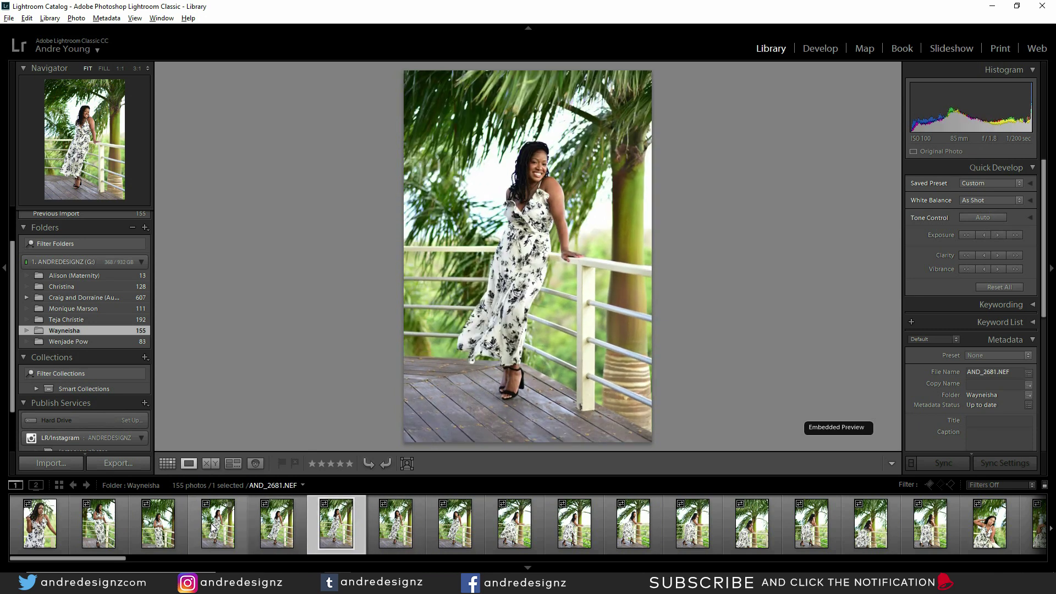
Compare AND_2680.NEF with its neighbouring photos and flag AND_2680.NEF as rejected
{"action": "key", "text": "Left"}
{"action": "key", "text": "Right"}
{"action": "key", "text": "Left"}
{"action": "key", "text": "Left"}
{"action": "key", "text": "Right"}
{"action": "key", "text": "Right"}
{"action": "key", "text": "Left"}
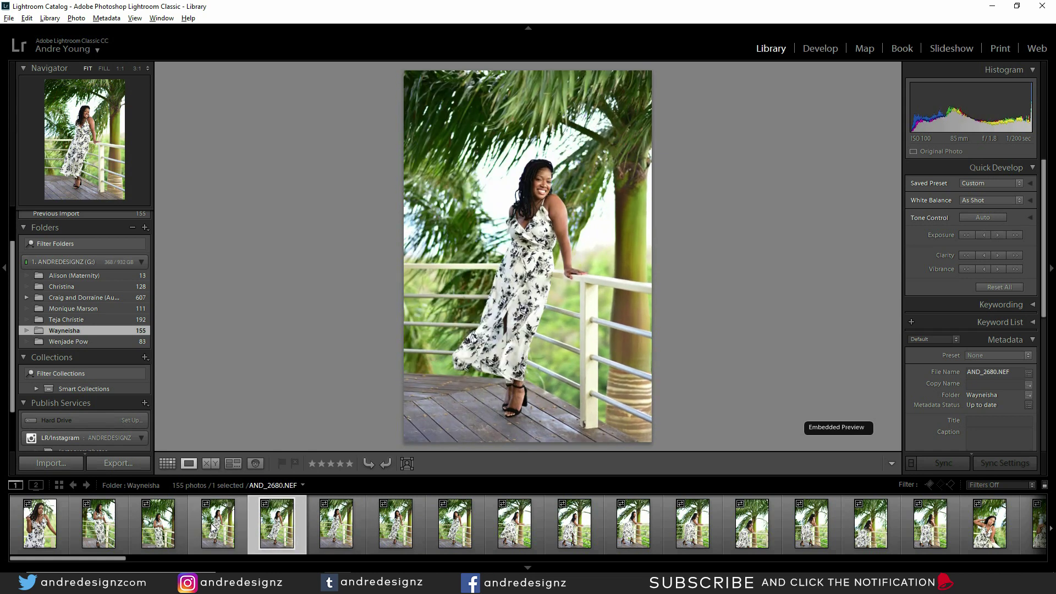
{"action": "key", "text": "x"}
Leave AND_2681.NEF through AND_2684.NEF unflagged and flag the railing poses AND_2685.NEF through AND_2692.NEF as rejected
{"action": "key", "text": "Right"}
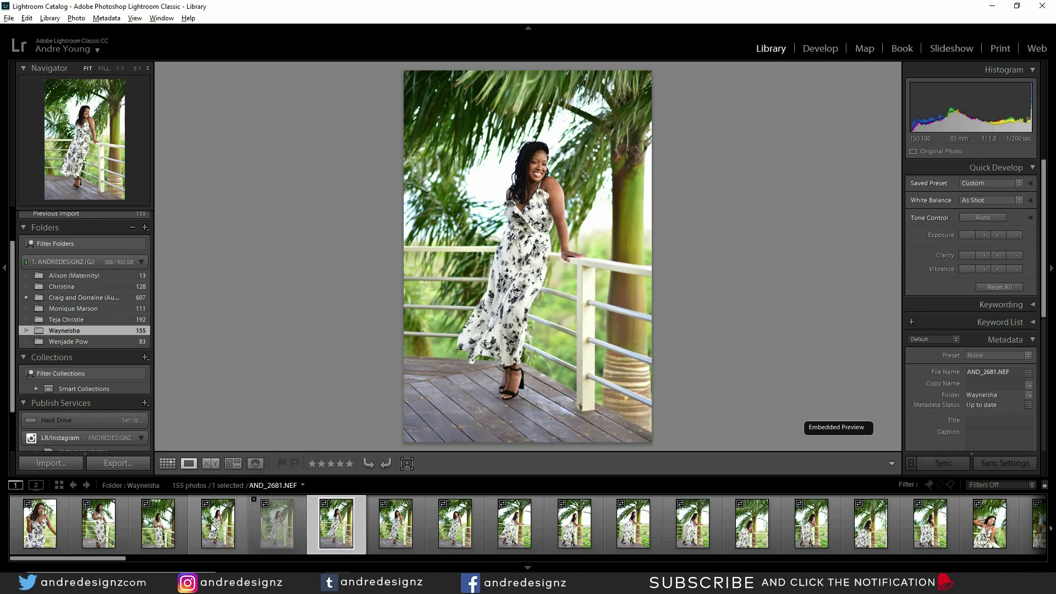
{"action": "key", "text": "Right"}
{"action": "key", "text": "Right"}
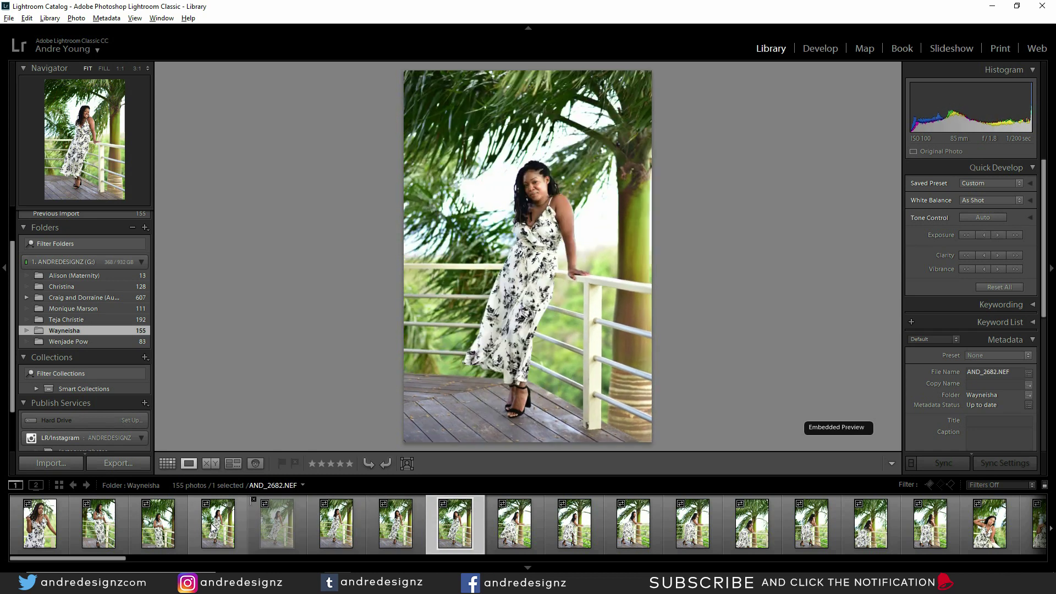
{"action": "key", "text": "Right"}
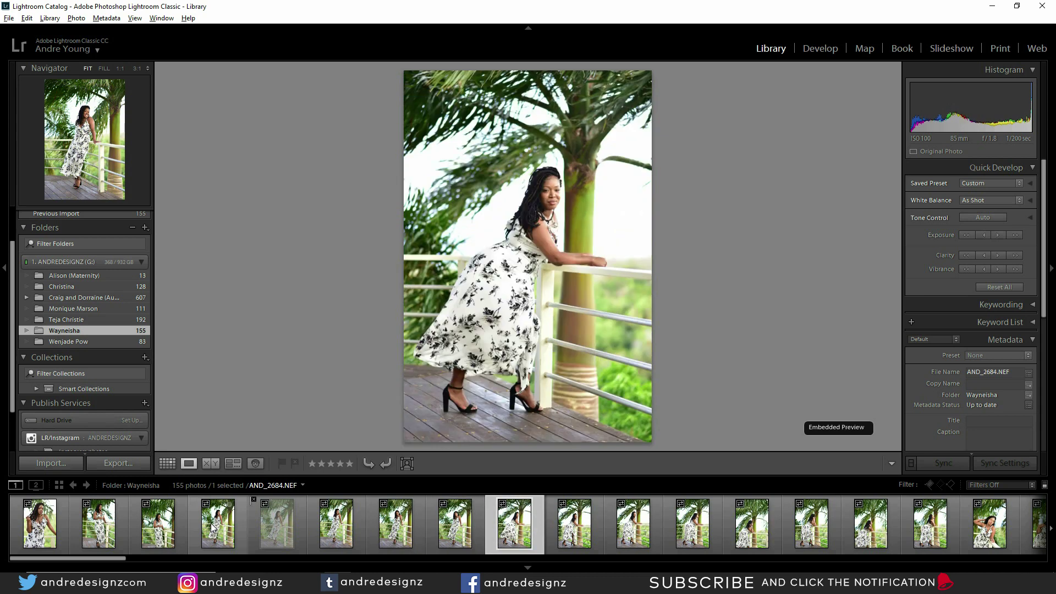
{"action": "key", "text": "x"}
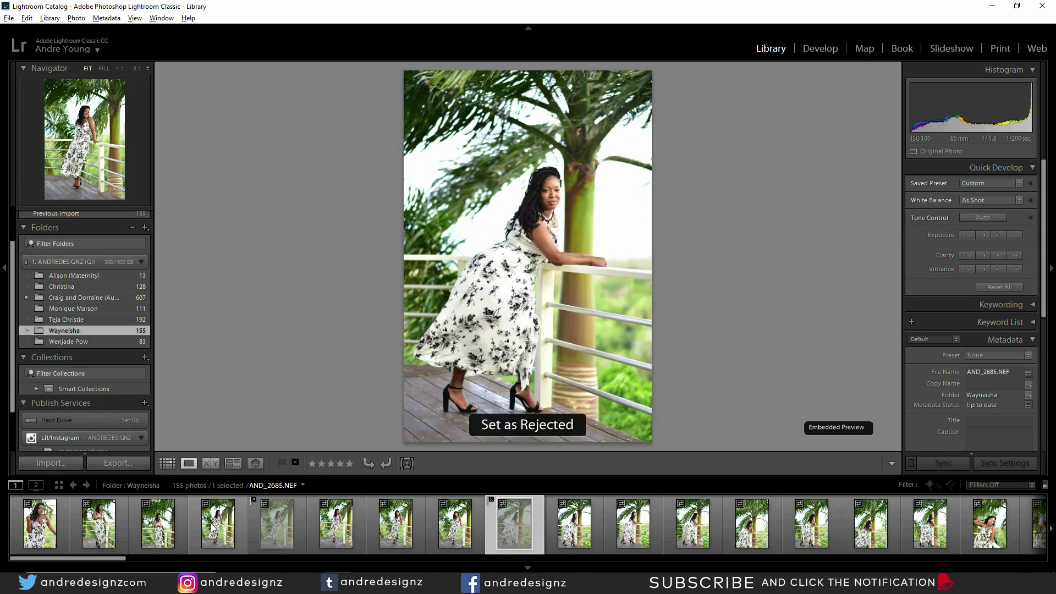
{"action": "key", "text": "x"}
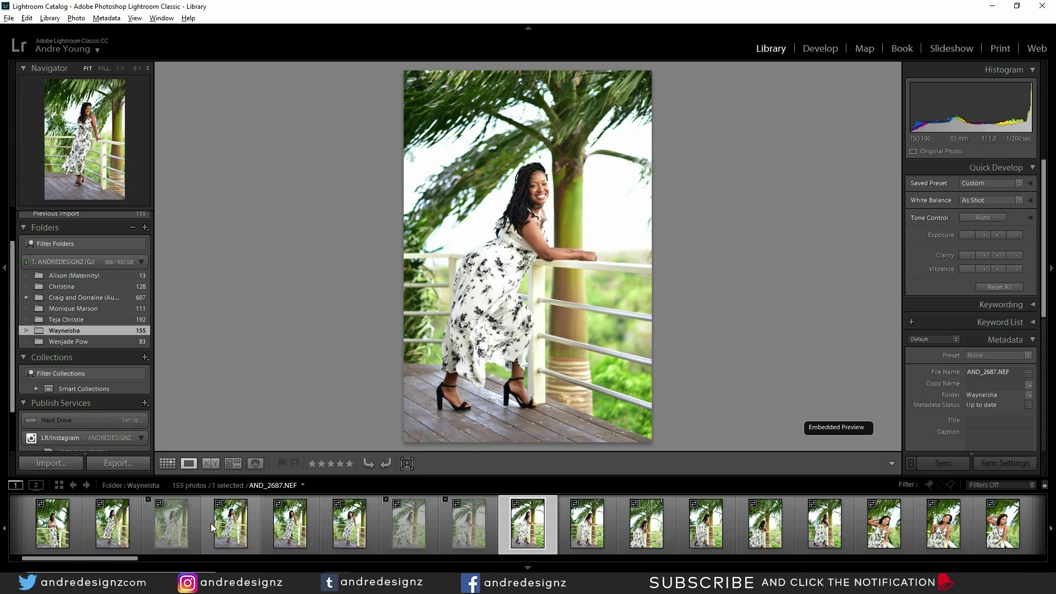
{"action": "key", "text": "x"}
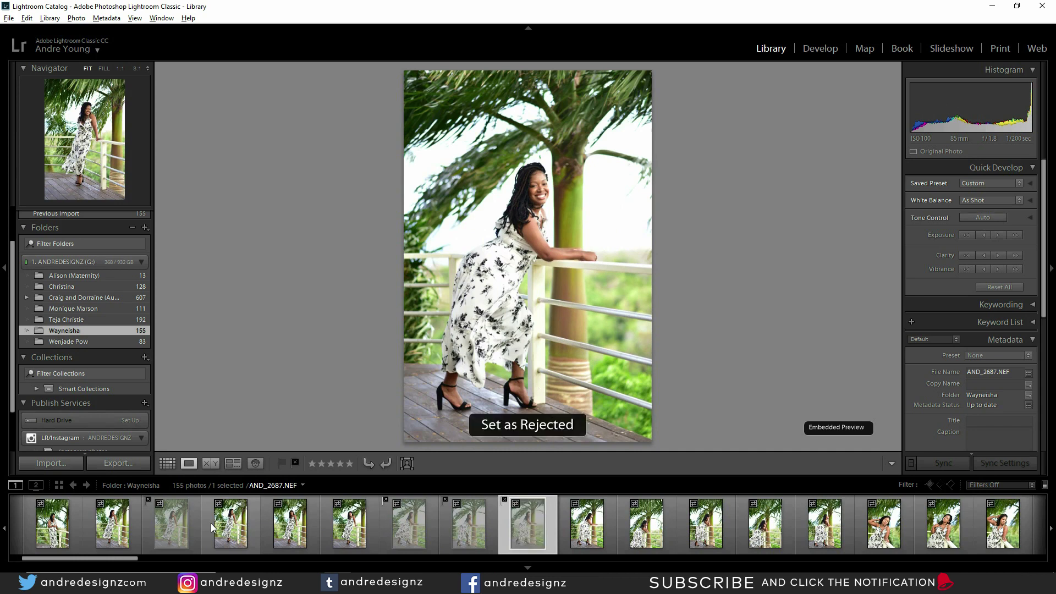
{"action": "key", "text": "x"}
{"action": "key", "text": "x"}
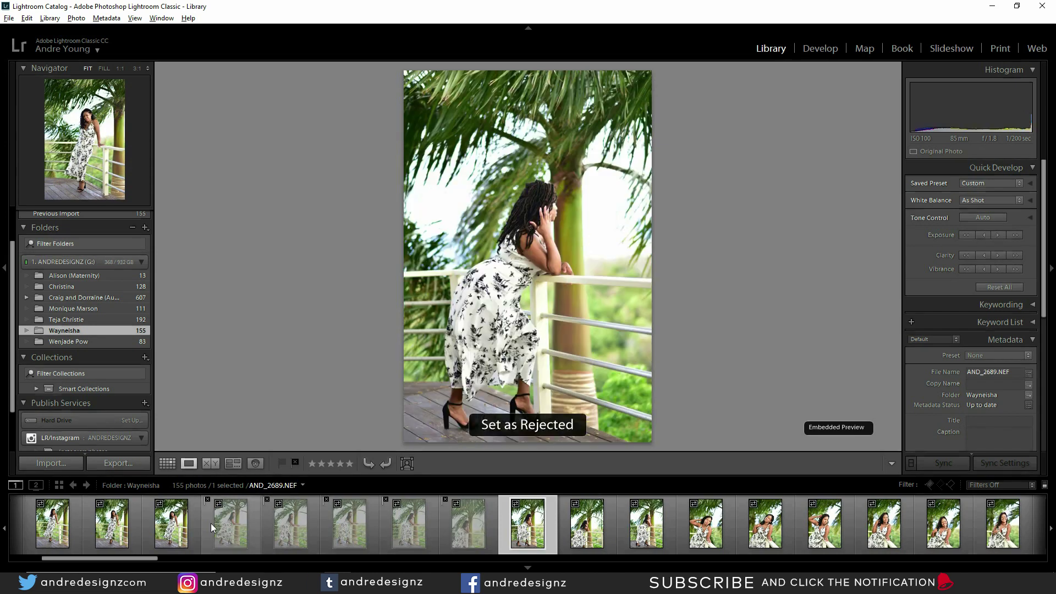
{"action": "key", "text": "x"}
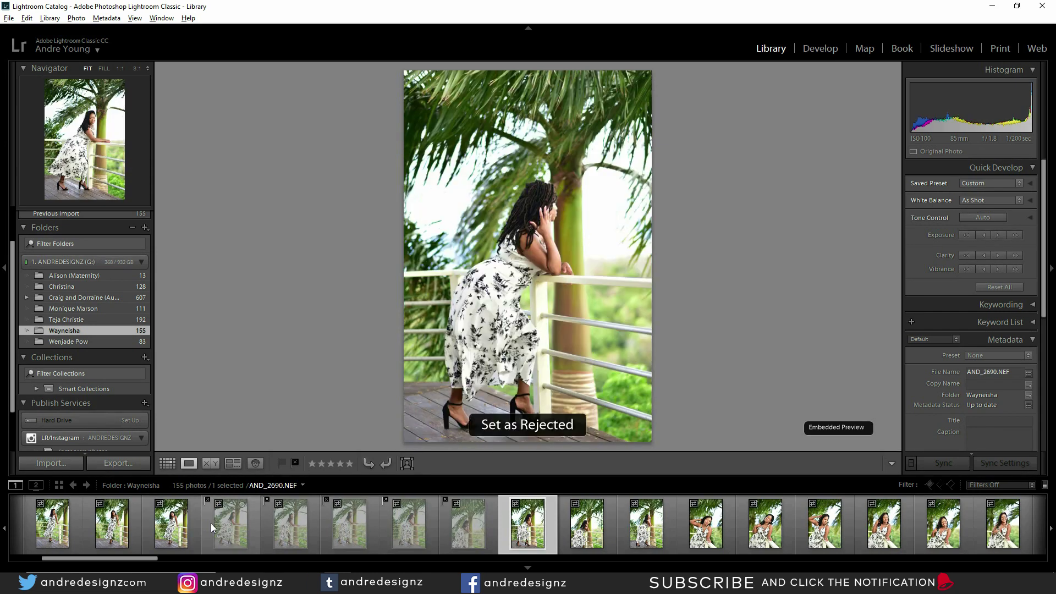
{"action": "key", "text": "x"}
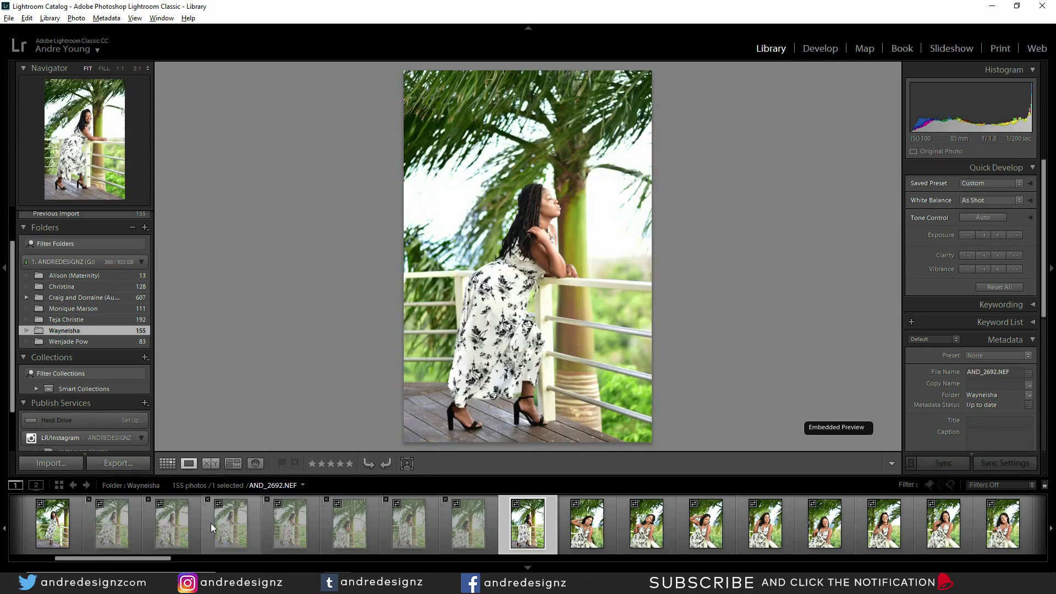
{"action": "key", "text": "x"}
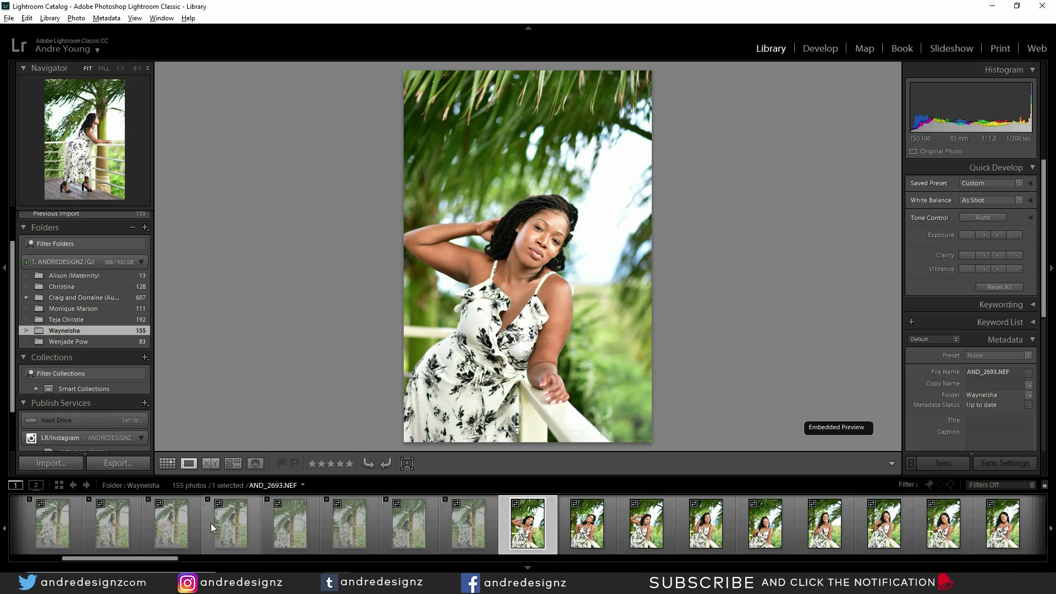
Compare the railing portraits AND_2693.NEF, AND_2694.NEF and AND_2695.NEF to decide which to keep
{"action": "key", "text": "Right"}
{"action": "key", "text": "Left"}
{"action": "key", "text": "Right"}
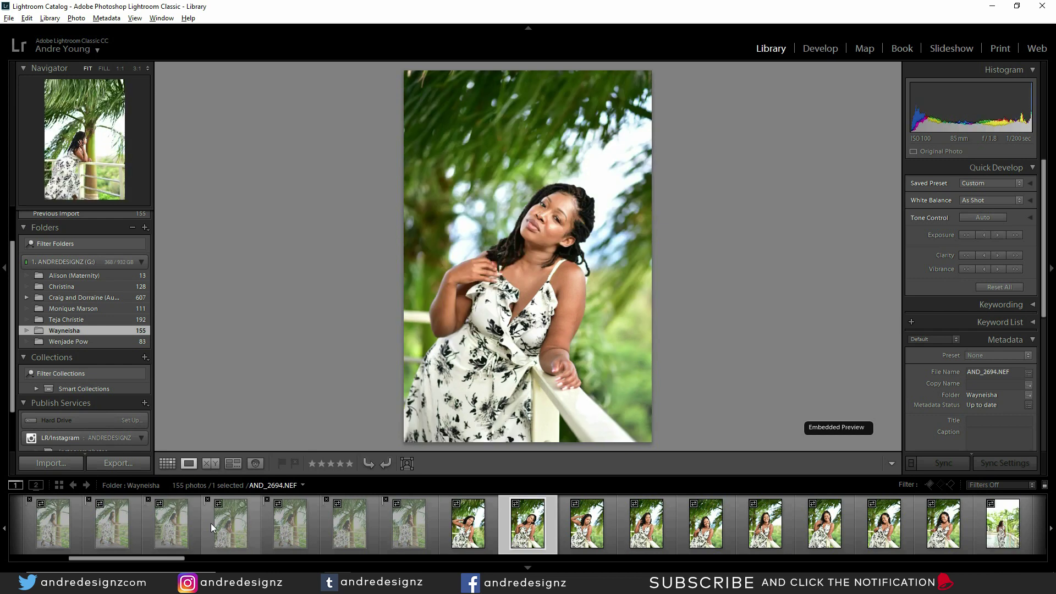
{"action": "key", "text": "Left"}
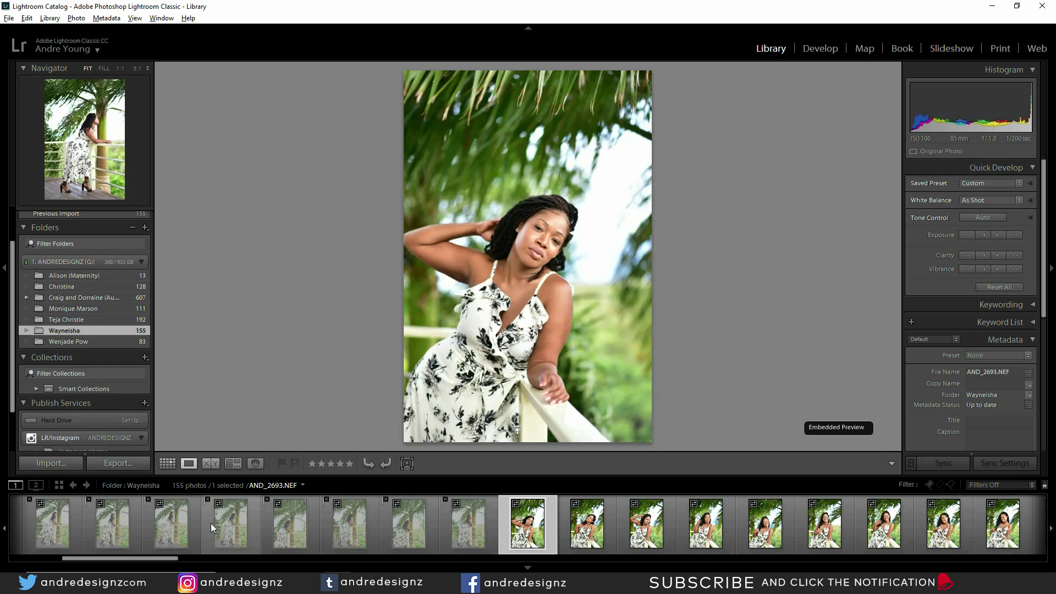
{"action": "key", "text": "Right"}
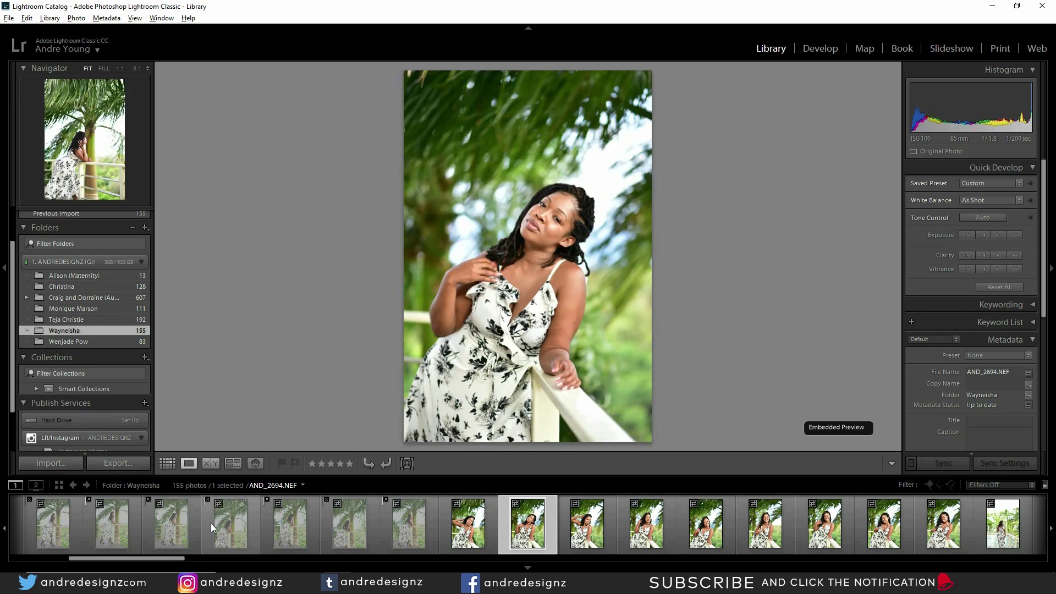
{"action": "key", "text": "Right"}
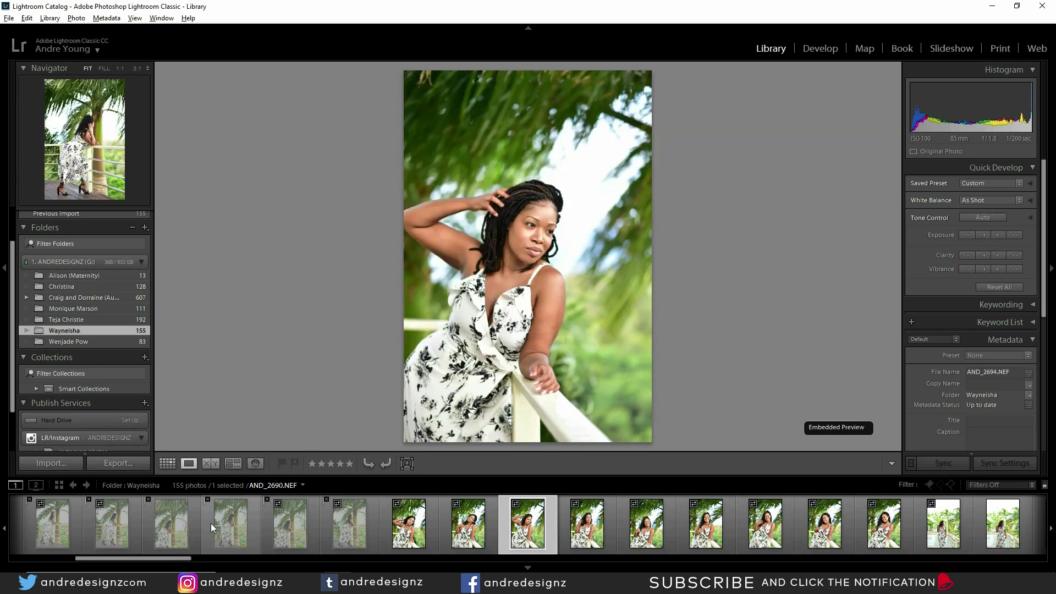
{"action": "key", "text": "Left"}
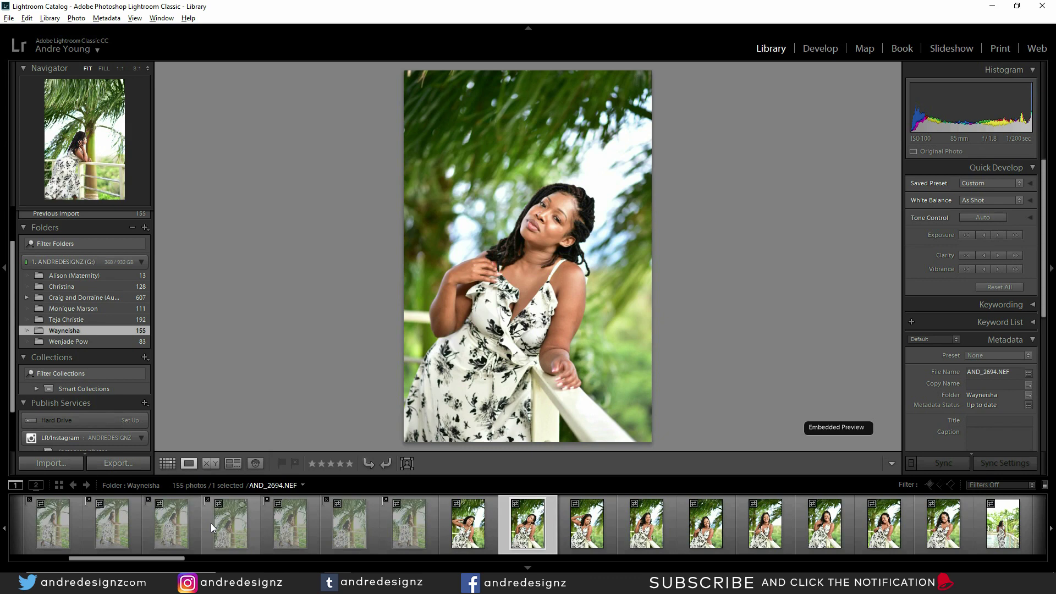
{"action": "key", "text": "Right"}
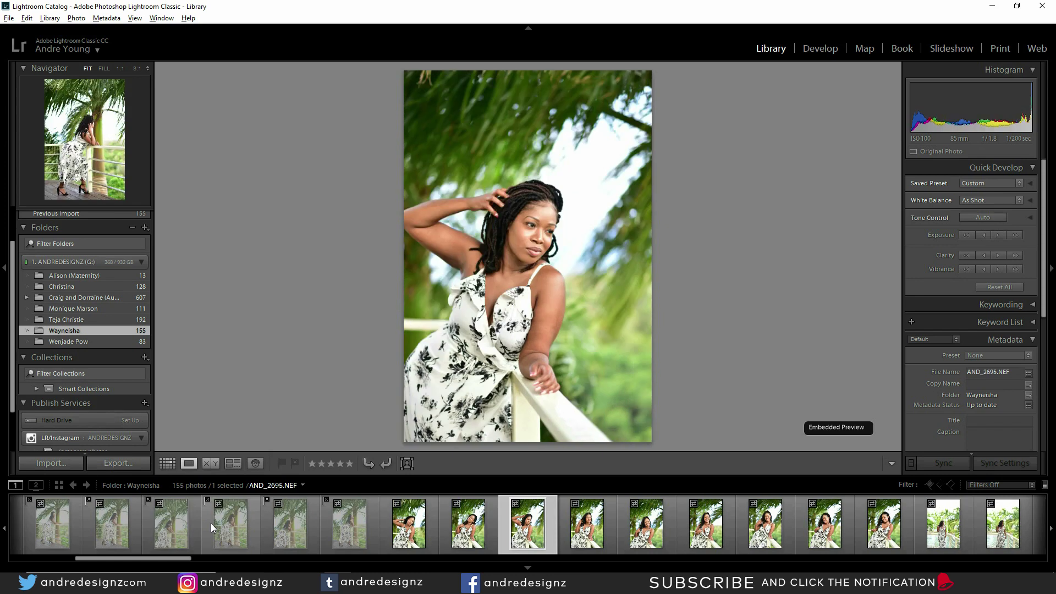
{"action": "key", "text": "Right"}
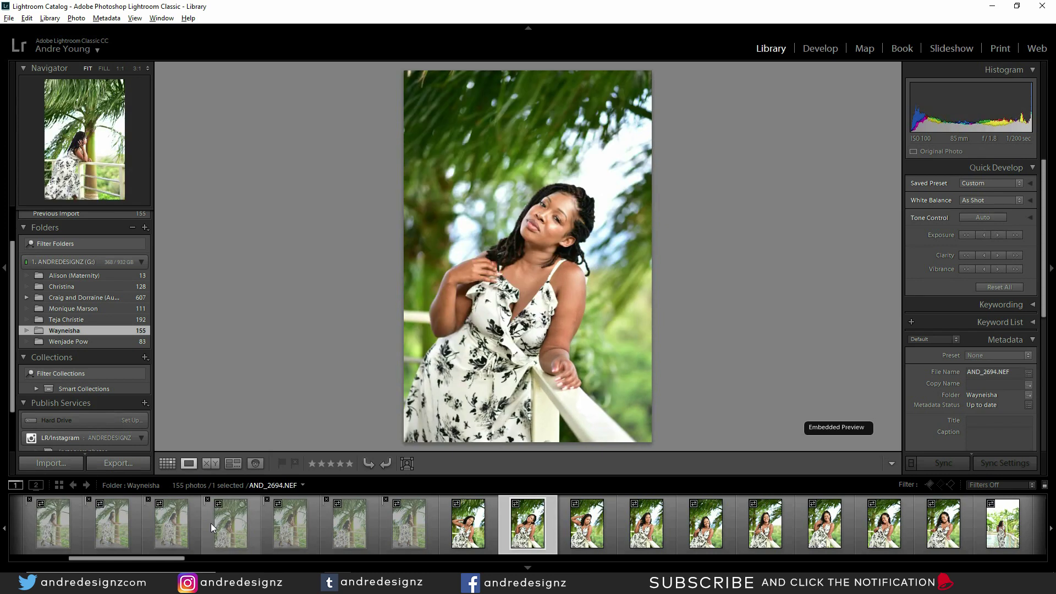
Check AND_2694.NEF once more against AND_2693.NEF and AND_2695.NEF and flag AND_2694.NEF as rejected
{"action": "key", "text": "Left"}
{"action": "key", "text": "Left"}
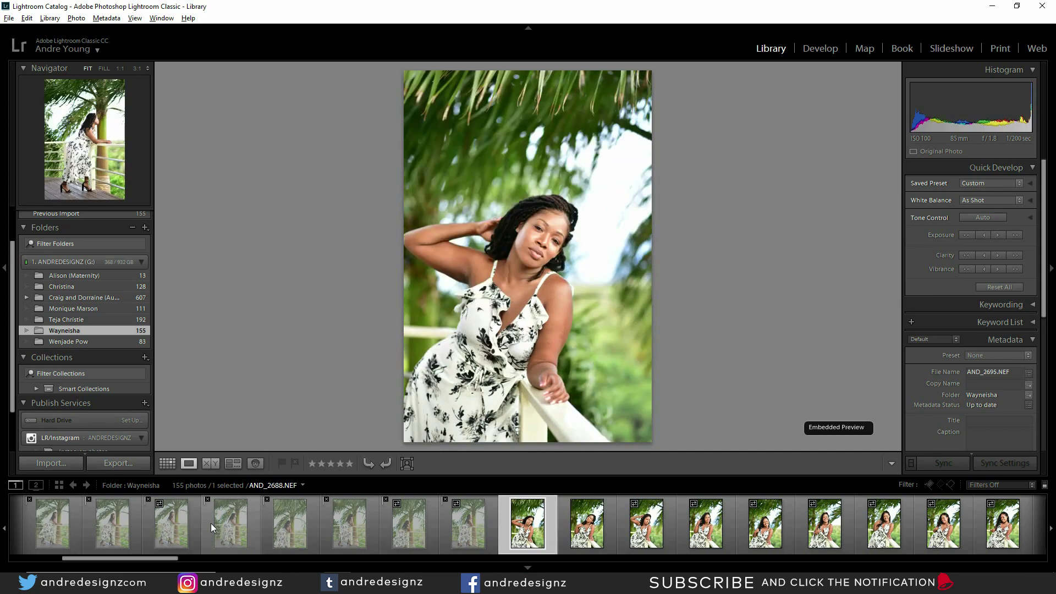
{"action": "key", "text": "Right"}
{"action": "key", "text": "Right"}
{"action": "key", "text": "Right"}
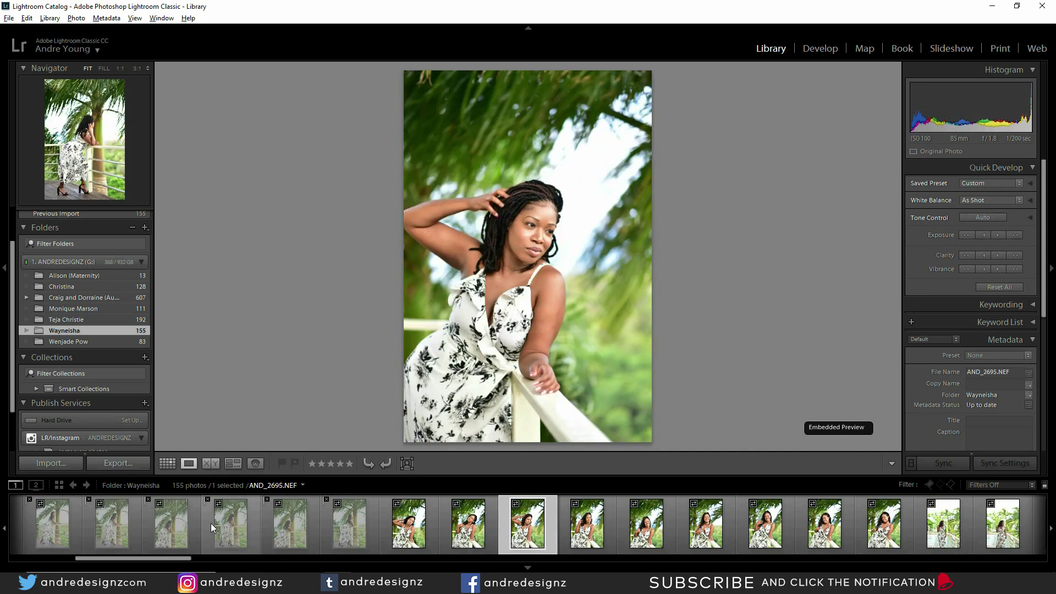
{"action": "key", "text": "Left"}
{"action": "key", "text": "x"}
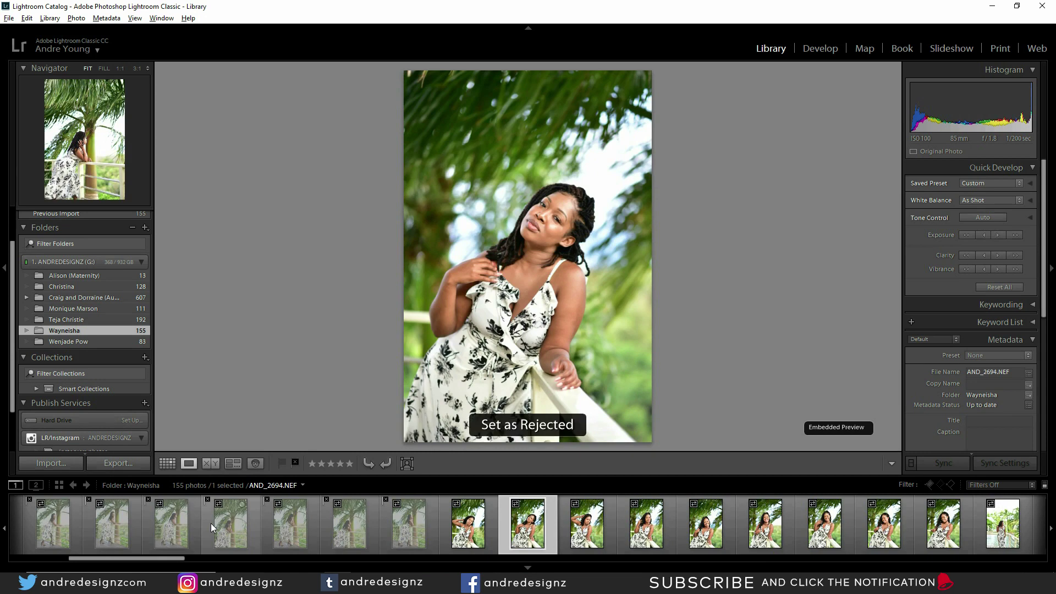
Compare the railing portraits from AND_2693.NEF to AND_2696.NEF to choose the strongest pose
{"action": "key", "text": "Left"}
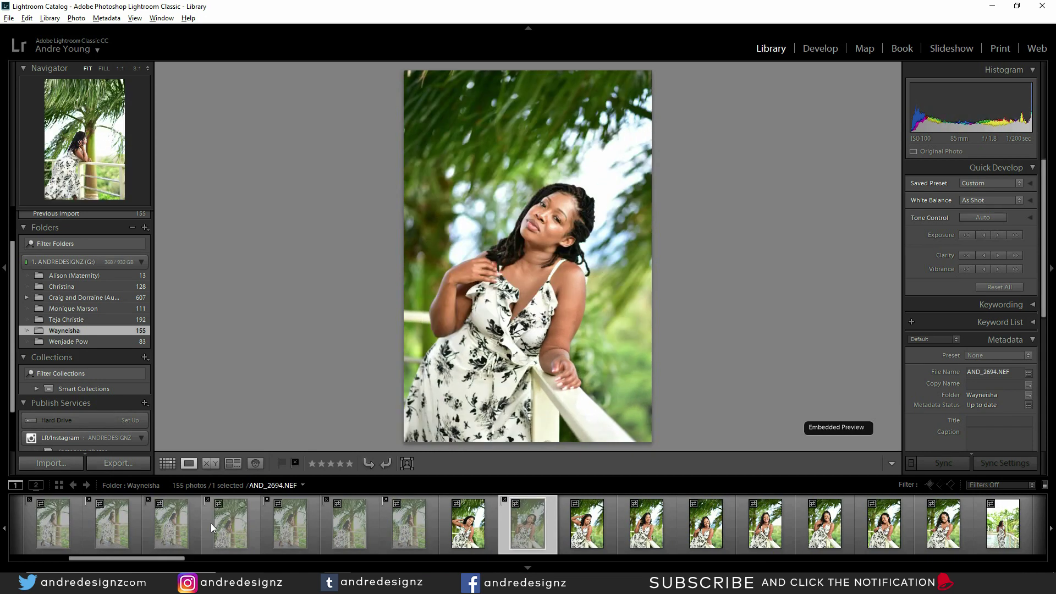
{"action": "key", "text": "Right"}
{"action": "key", "text": "Right"}
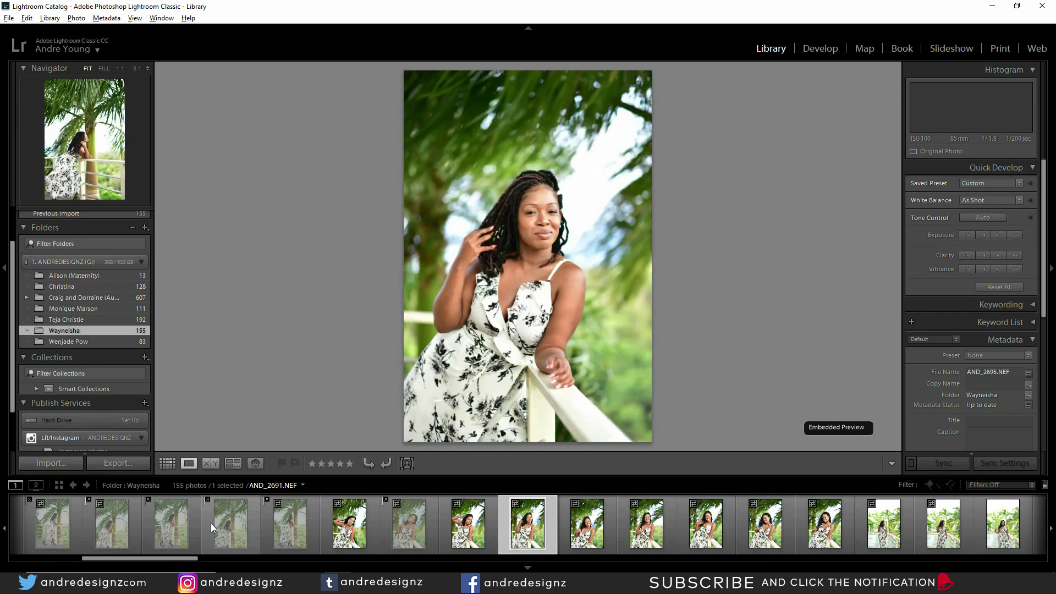
{"action": "key", "text": "Right"}
{"action": "key", "text": "Left"}
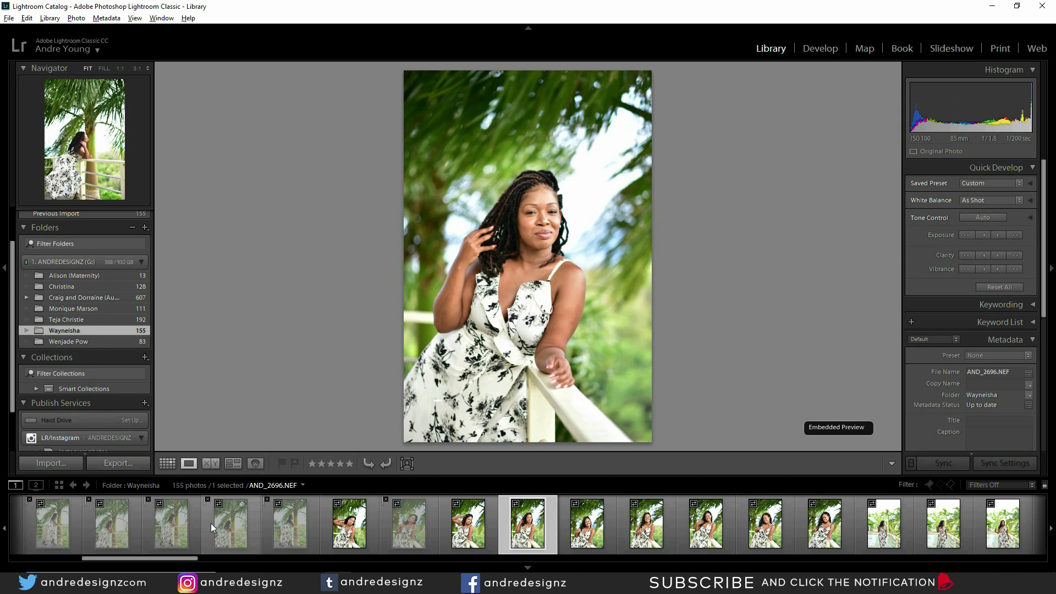
{"action": "key", "text": "Left"}
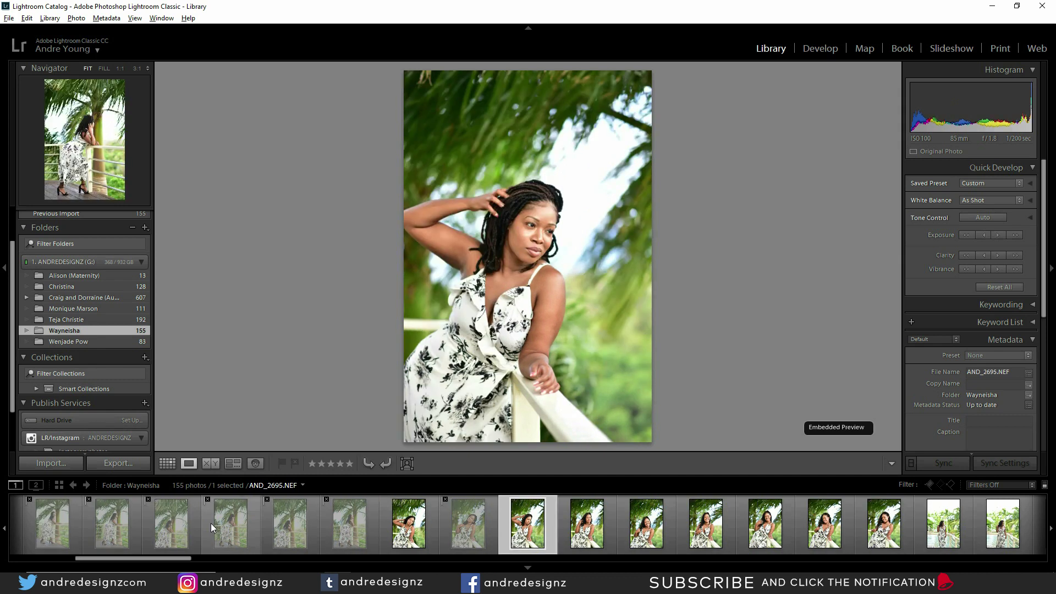
{"action": "key", "text": "Left"}
{"action": "key", "text": "Right"}
{"action": "key", "text": "Left"}
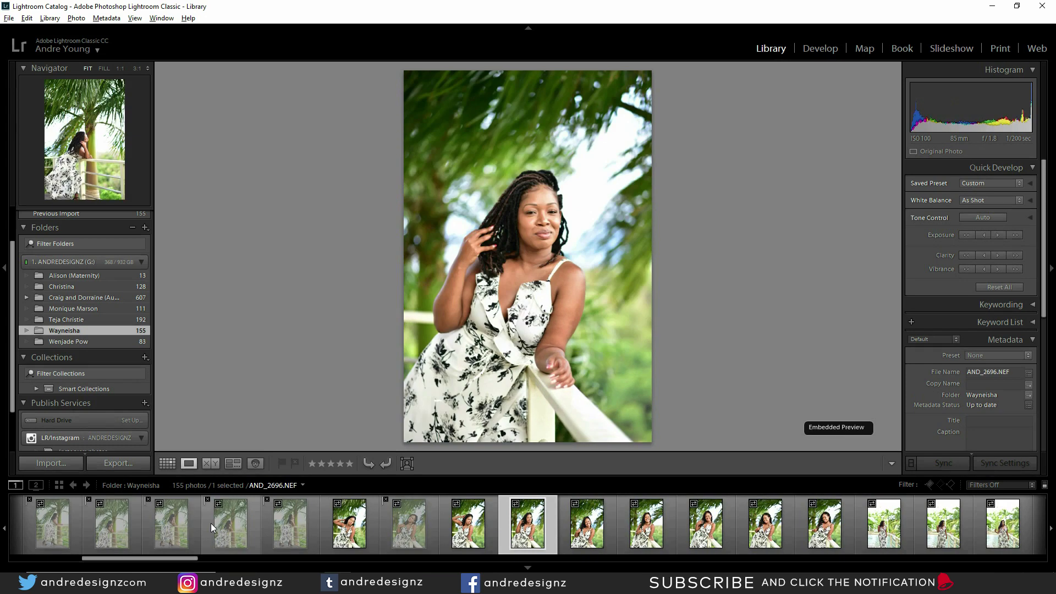
Keep AND_2693.NEF unflagged and flag AND_2695.NEF and AND_2696.NEF as rejected
{"action": "key", "text": "Left"}
{"action": "key", "text": "x"}
{"action": "key", "text": "Left"}
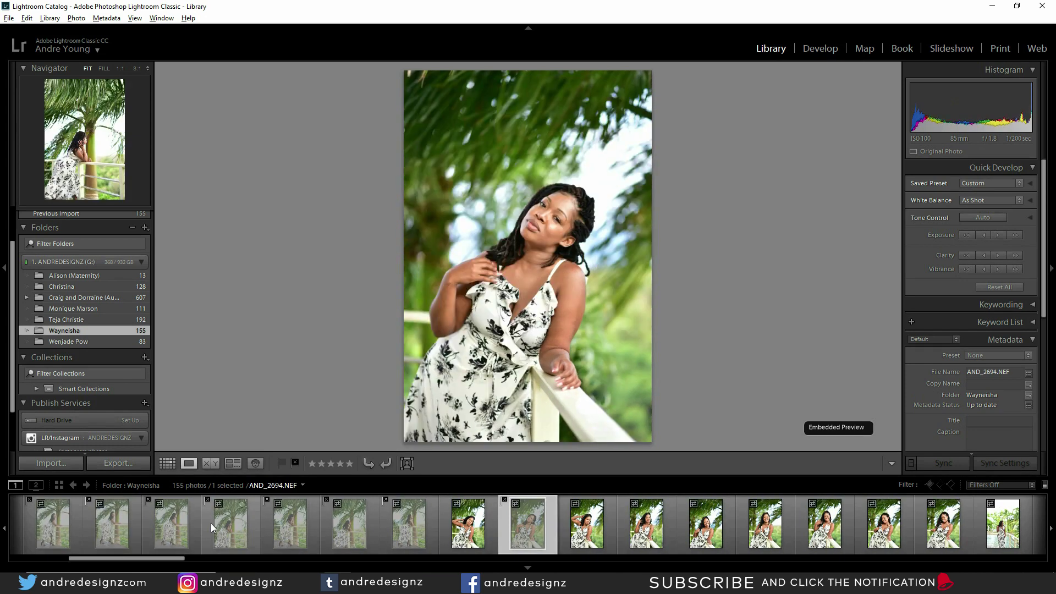
{"action": "key", "text": "Left"}
{"action": "key", "text": "Right"}
{"action": "key", "text": "Right"}
{"action": "key", "text": "x"}
{"action": "key", "text": "Right"}
{"action": "key", "text": "x"}
{"action": "key", "text": "Right"}
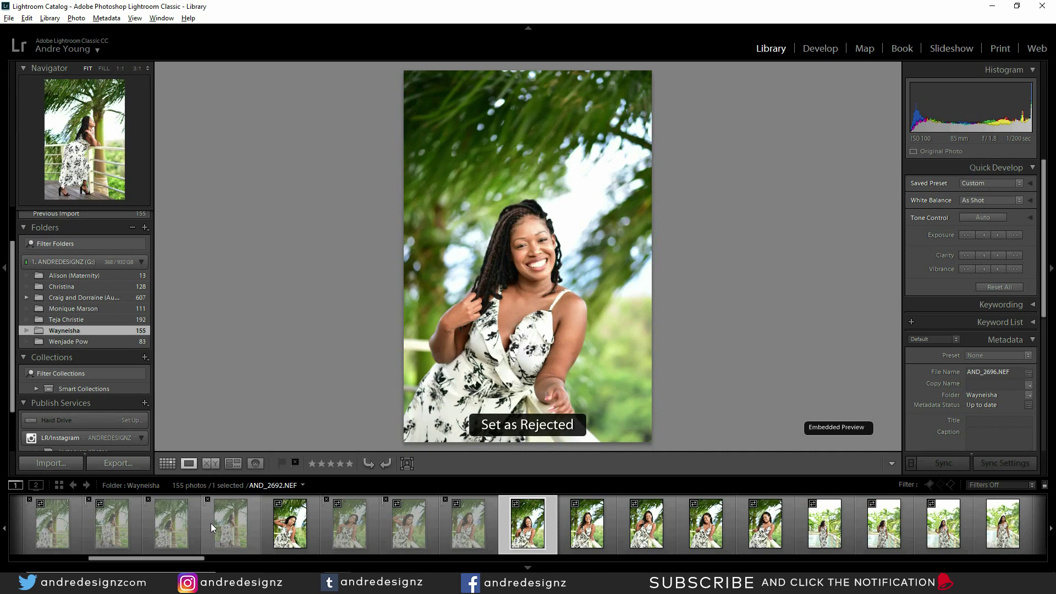
Leave the smiling portraits AND_2697.NEF and AND_2698.NEF unflagged and flag AND_2699.NEF through AND_2701.NEF as rejected
{"action": "key", "text": "Right"}
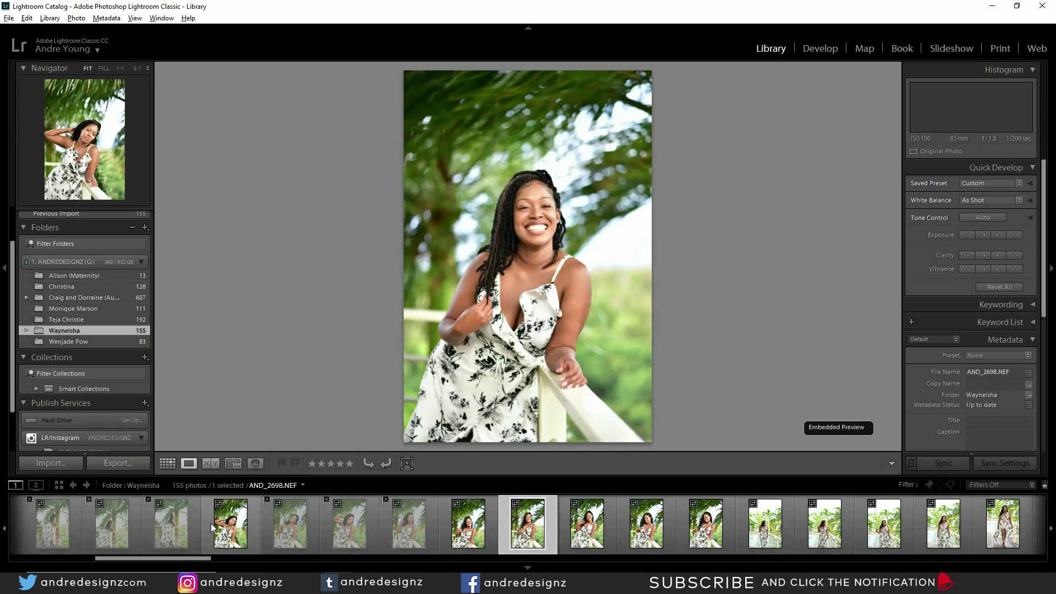
{"action": "key", "text": "Right"}
{"action": "key", "text": "x"}
{"action": "key", "text": "Right"}
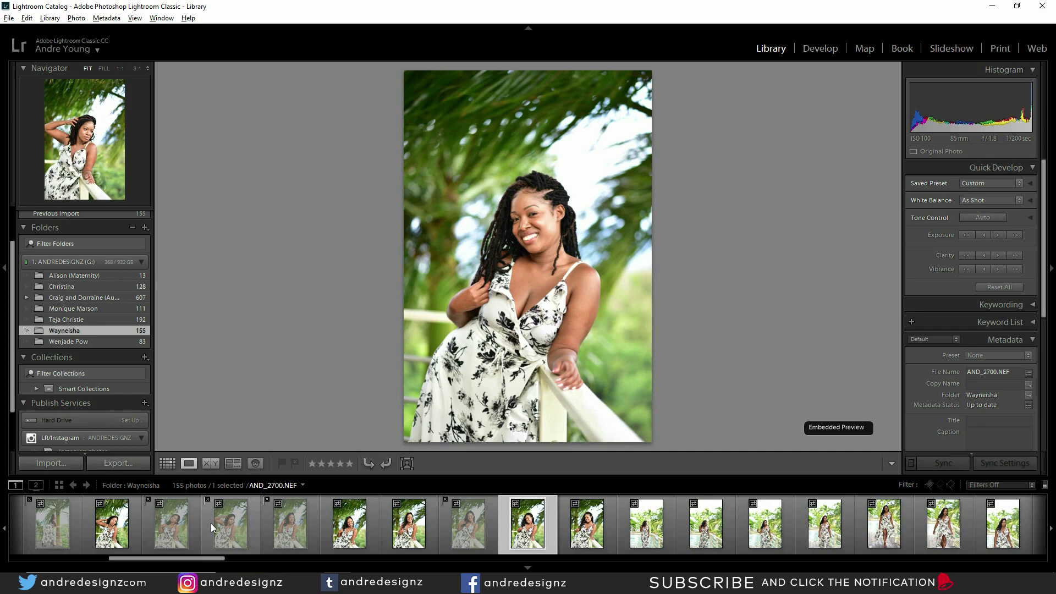
{"action": "key", "text": "x"}
{"action": "key", "text": "Right"}
{"action": "key", "text": "x"}
{"action": "key", "text": "Right"}
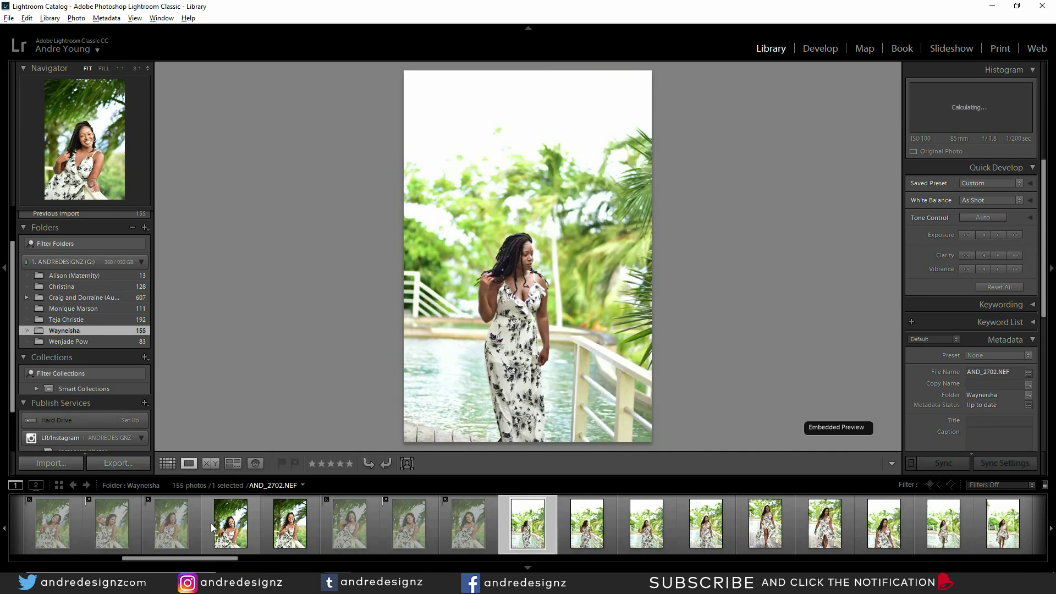
Leave the poolside photo AND_2702.NEF unflagged and flag AND_2703.NEF and AND_2704.NEF as rejected
{"action": "key", "text": "Right"}
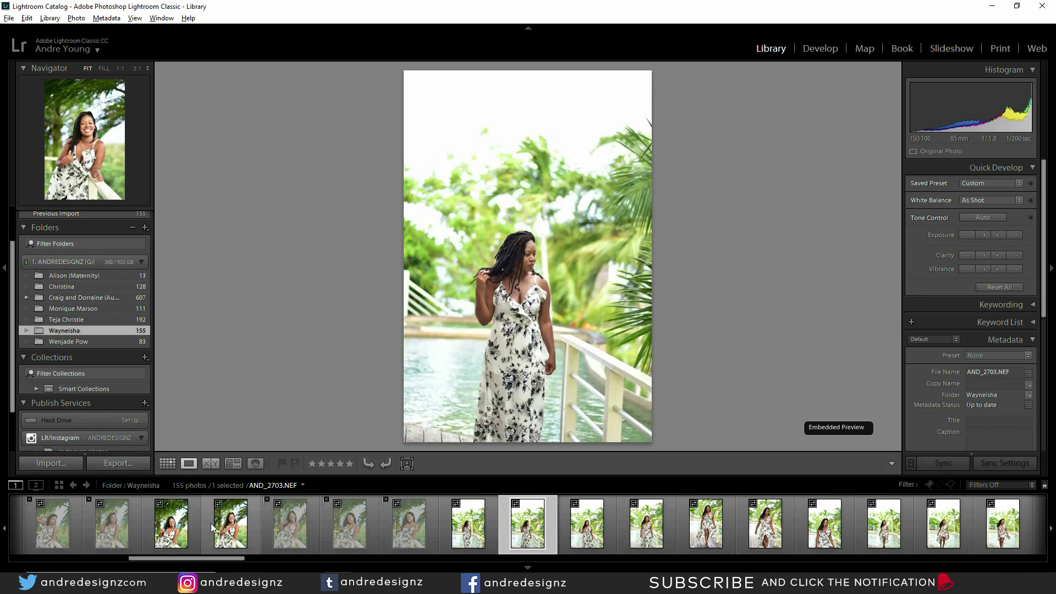
{"action": "key", "text": "x"}
{"action": "key", "text": "Right"}
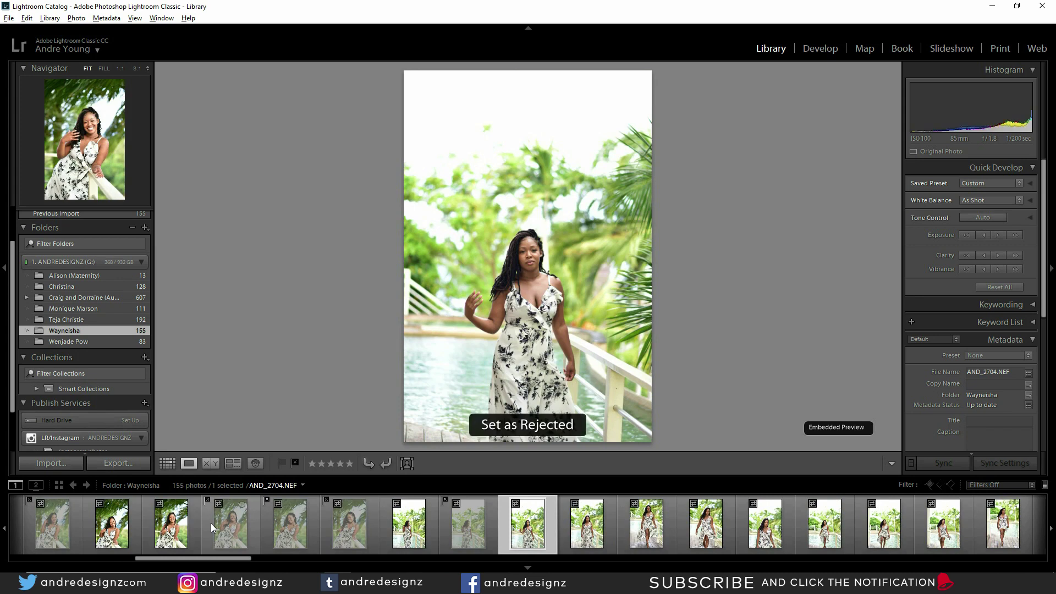
{"action": "key", "text": "Right"}
Leave AND_2705.NEF unflagged, check the face in AND_2706.NEF at 1:1, and flag AND_2706.NEF as rejected
{"action": "key", "text": "Right"}
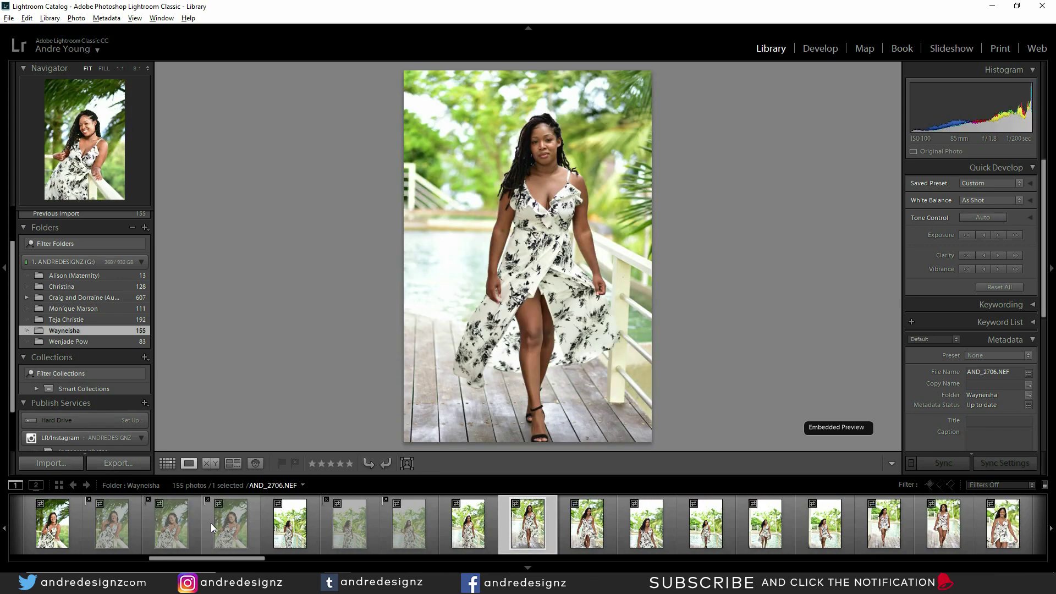
{"action": "left_click", "coordinate": [534, 160]}
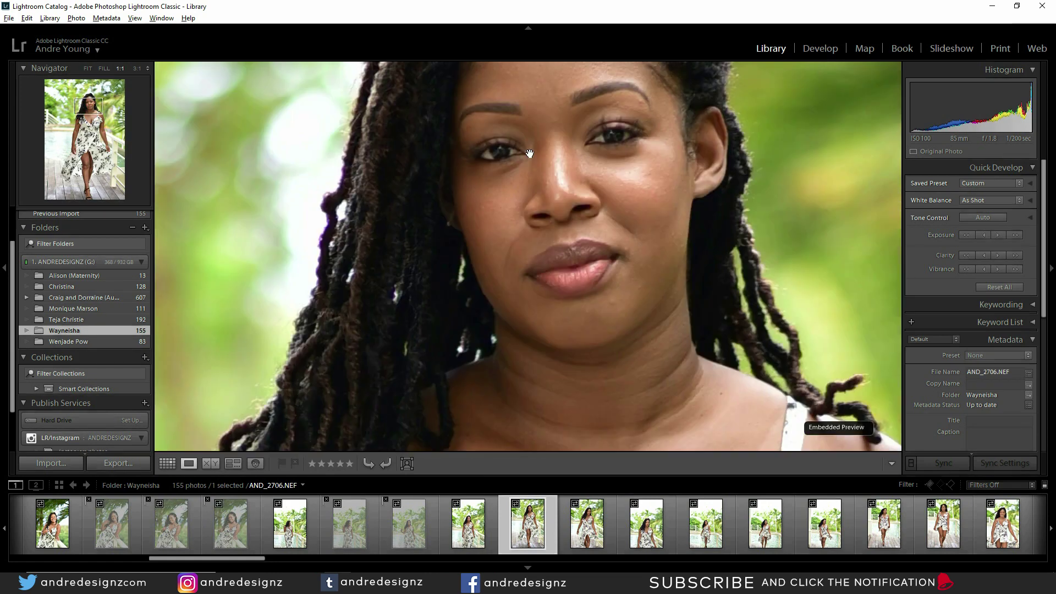
{"action": "left_click_drag", "start_coordinate": [629, 175], "coordinate": [483, 245]}
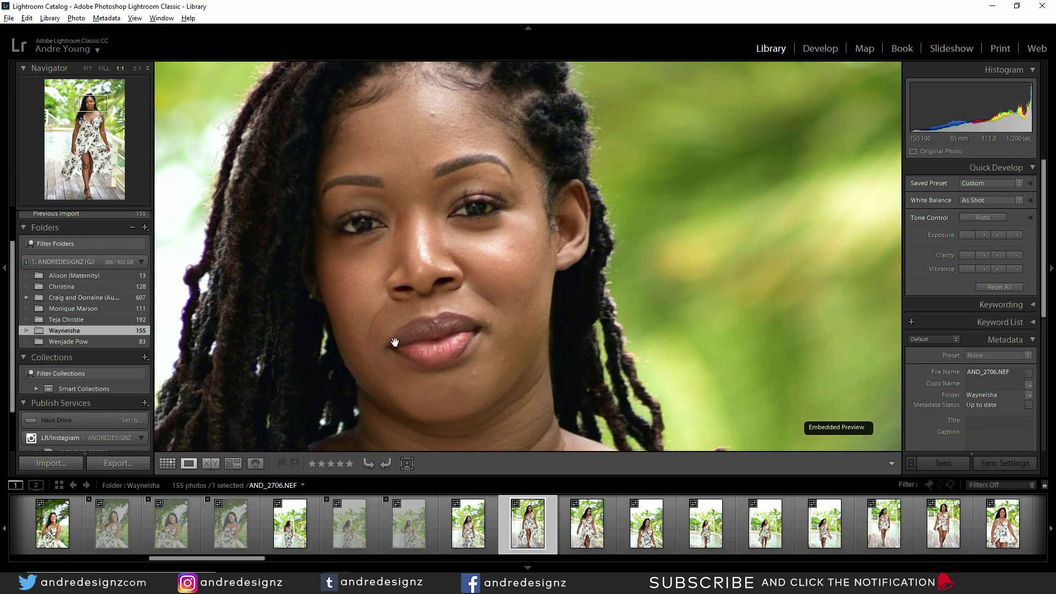
{"action": "left_click", "coordinate": [485, 271]}
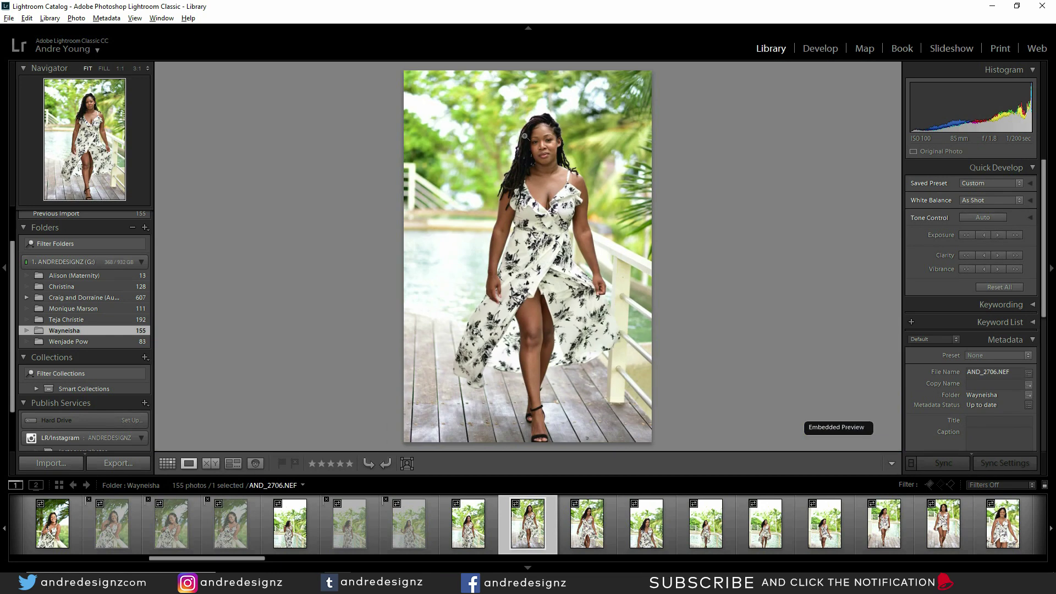
{"action": "key", "text": "x"}
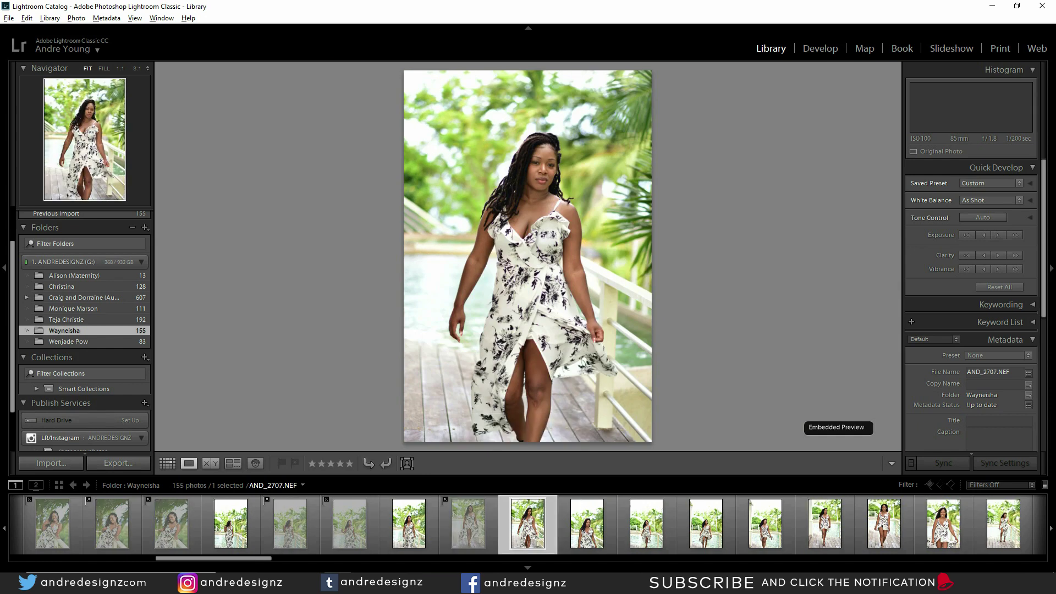
Check the sharpness of the face in AND_2707.NEF at 1:1 and flag the photo as rejected
{"action": "left_click", "coordinate": [530, 185]}
{"action": "left_click_drag", "start_coordinate": [570, 244], "coordinate": [350, 244]}
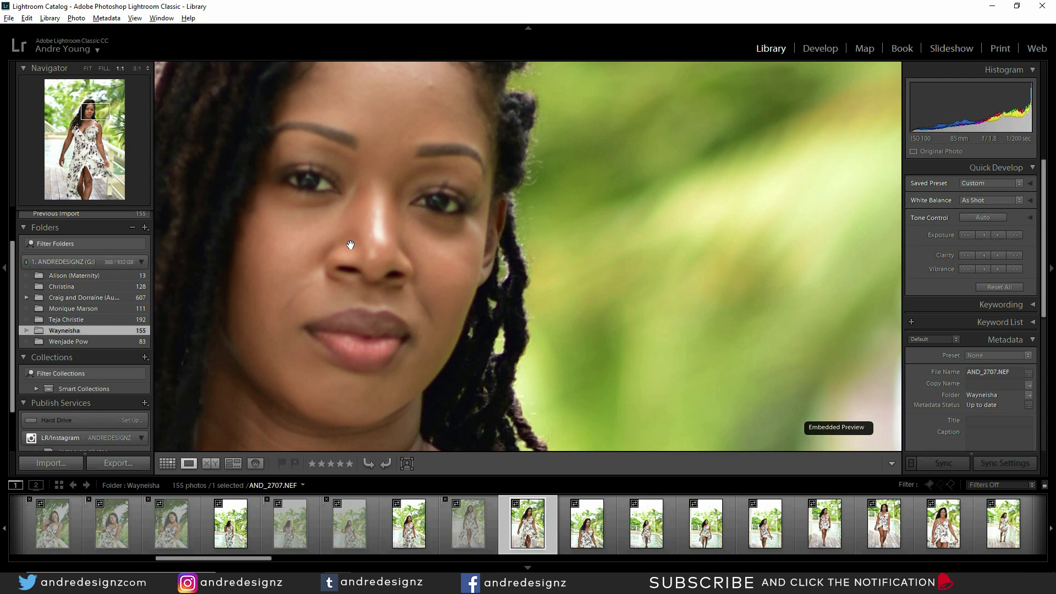
{"action": "left_click", "coordinate": [350, 245]}
{"action": "left_click", "coordinate": [467, 187]}
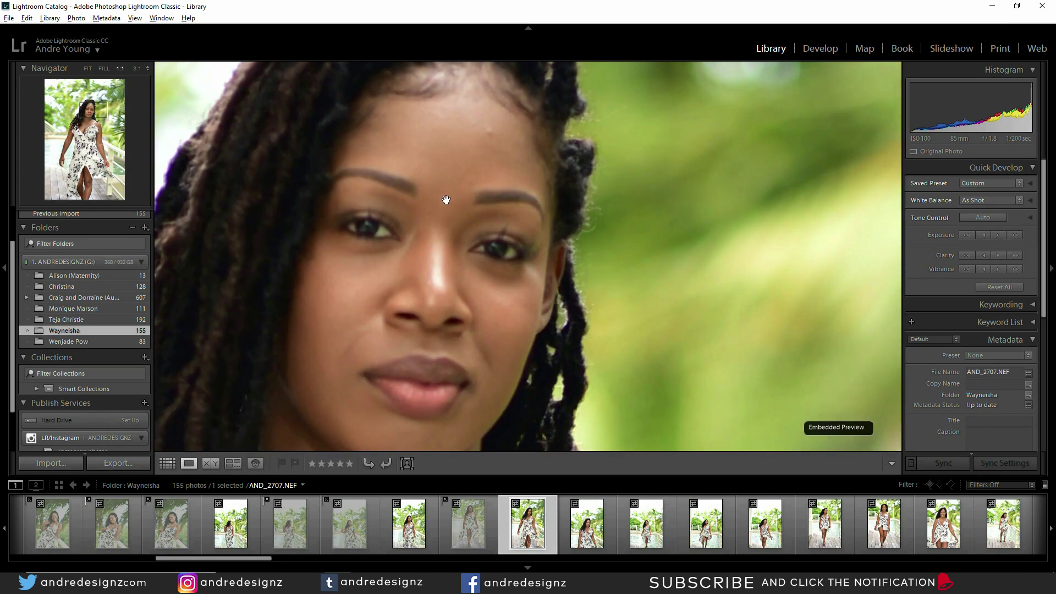
{"action": "left_click", "coordinate": [446, 202]}
{"action": "key", "text": "x"}
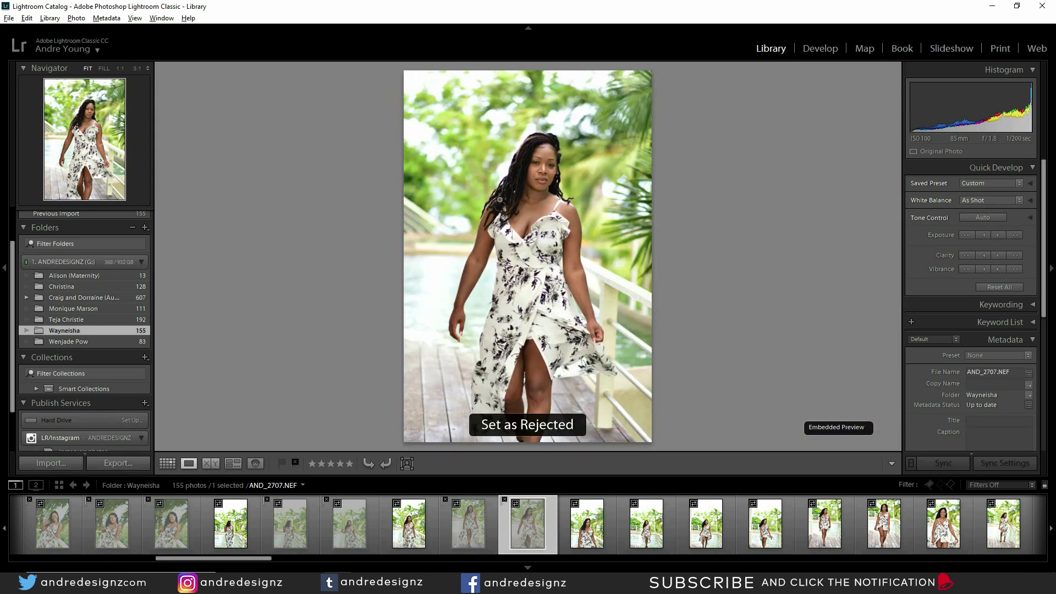
Compare AND_2708.NEF with the following photo and flag AND_2708.NEF as rejected
{"action": "key", "text": "Right"}
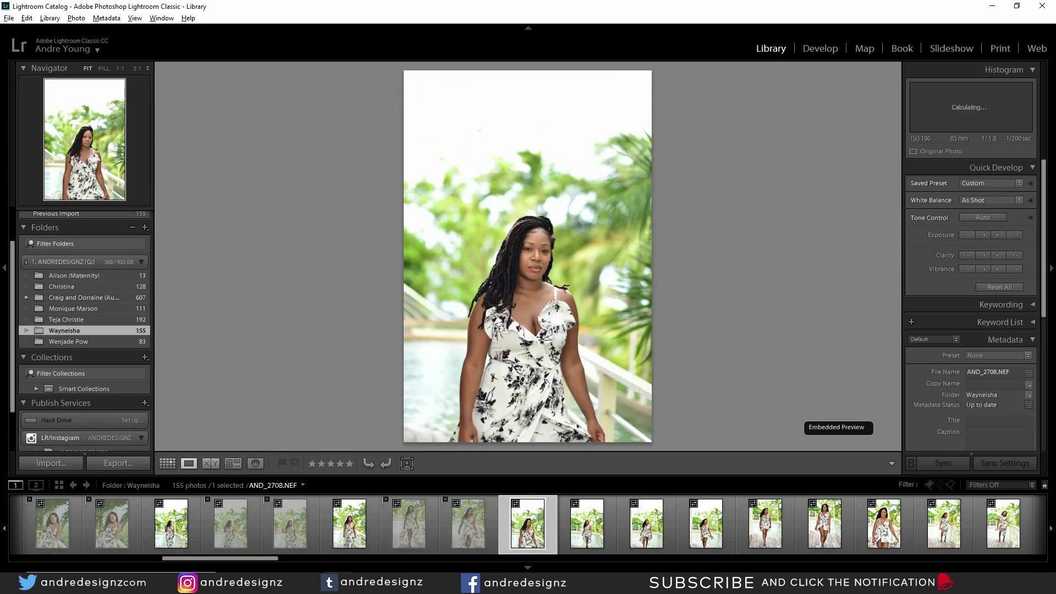
{"action": "key", "text": "Right"}
{"action": "key", "text": "Left"}
{"action": "key", "text": "x"}
Inspect the face in AND_2709.NEF at 1:1, leave the photo unflagged, and continue to AND_2710.NEF
{"action": "key", "text": "Right"}
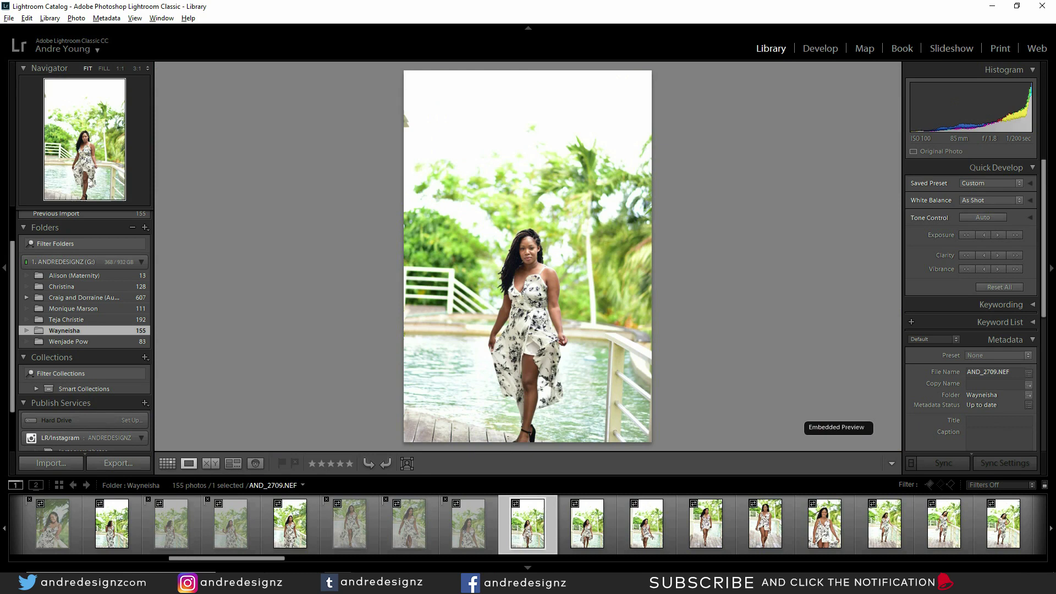
{"action": "left_click", "coordinate": [542, 261]}
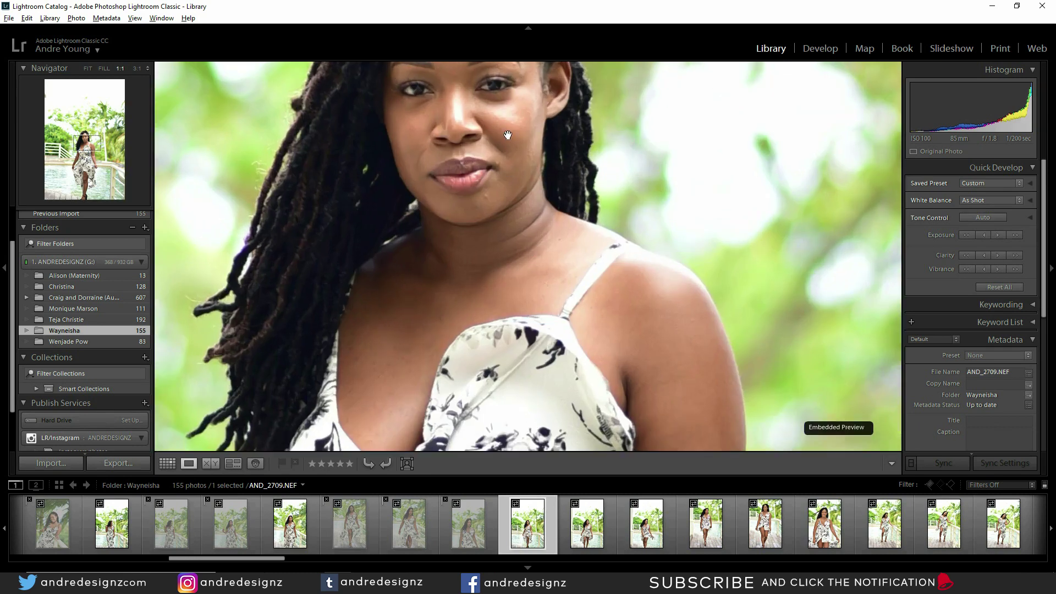
{"action": "left_click_drag", "start_coordinate": [507, 139], "coordinate": [509, 250]}
{"action": "left_click", "coordinate": [473, 240]}
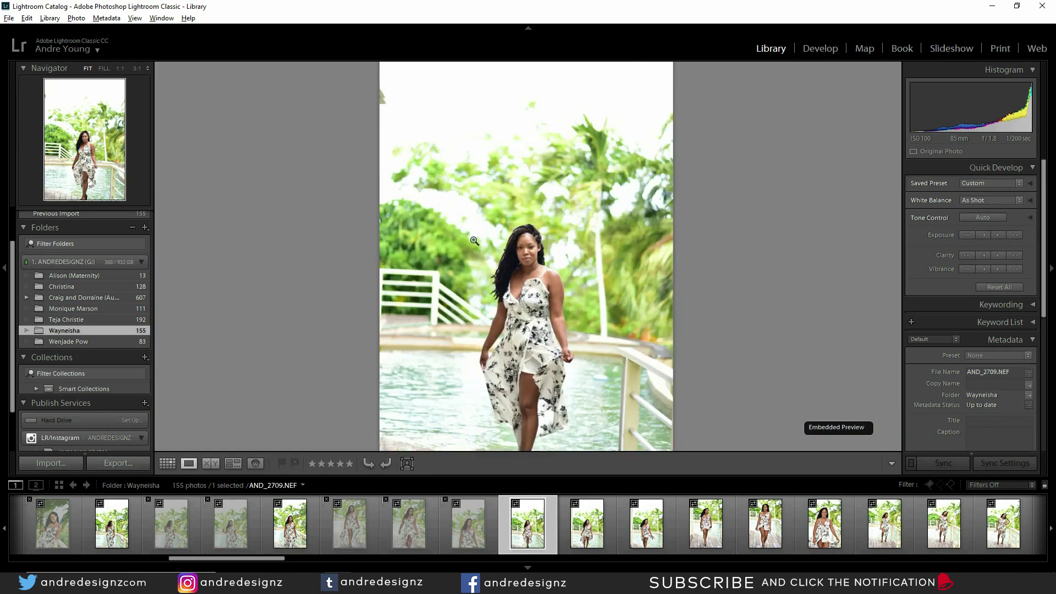
{"action": "key", "text": "Right"}
{"action": "key", "text": "Right"}
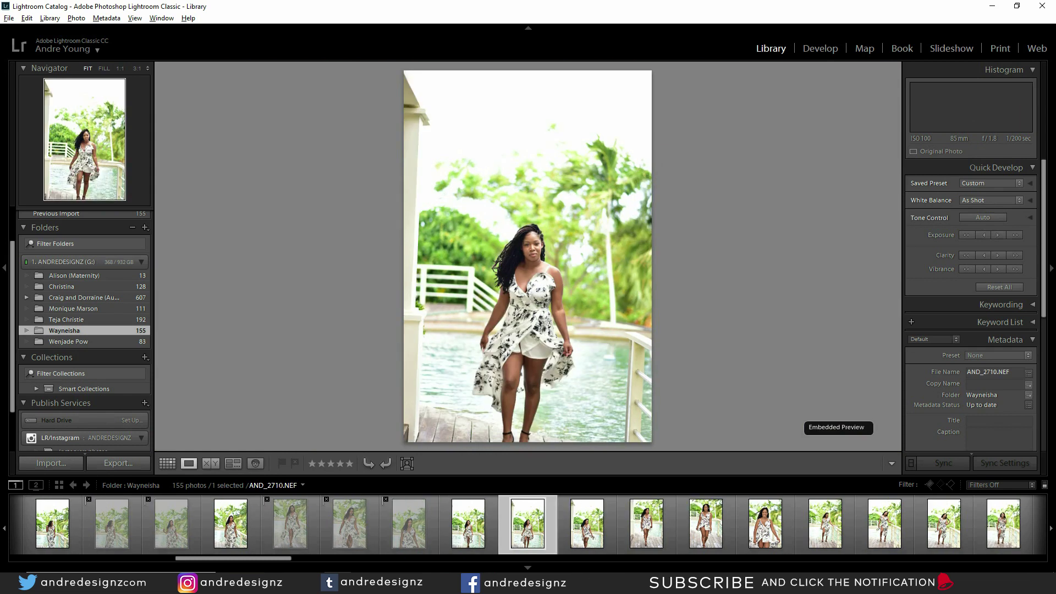
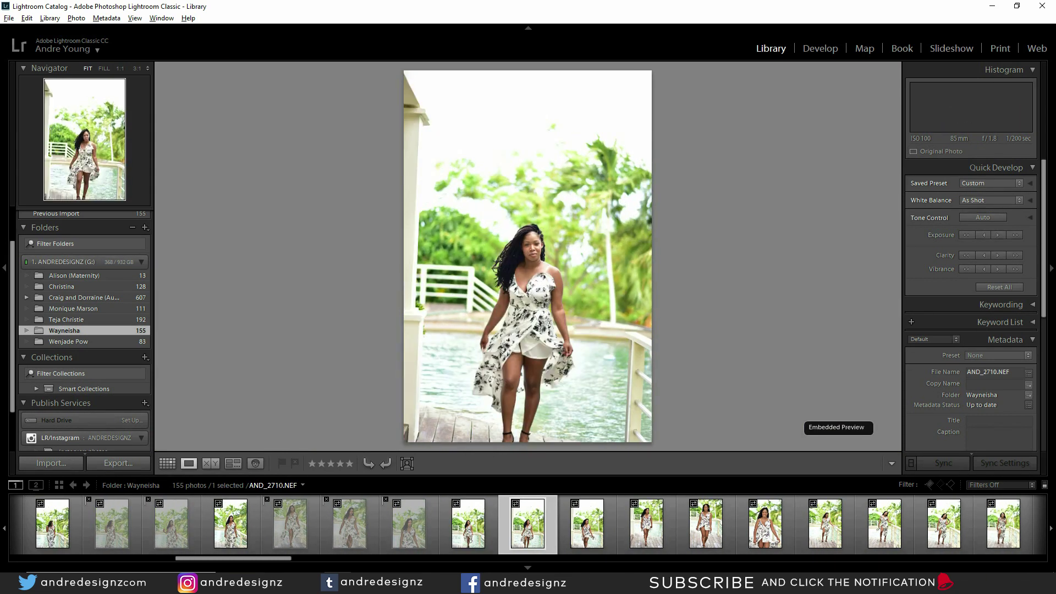
Compare AND_2709.NEF with AND_2710.NEF, leave both unflagged, and continue through the following shots to AND_2713.NEF
{"action": "key", "text": "Left"}
{"action": "key", "text": "Left"}
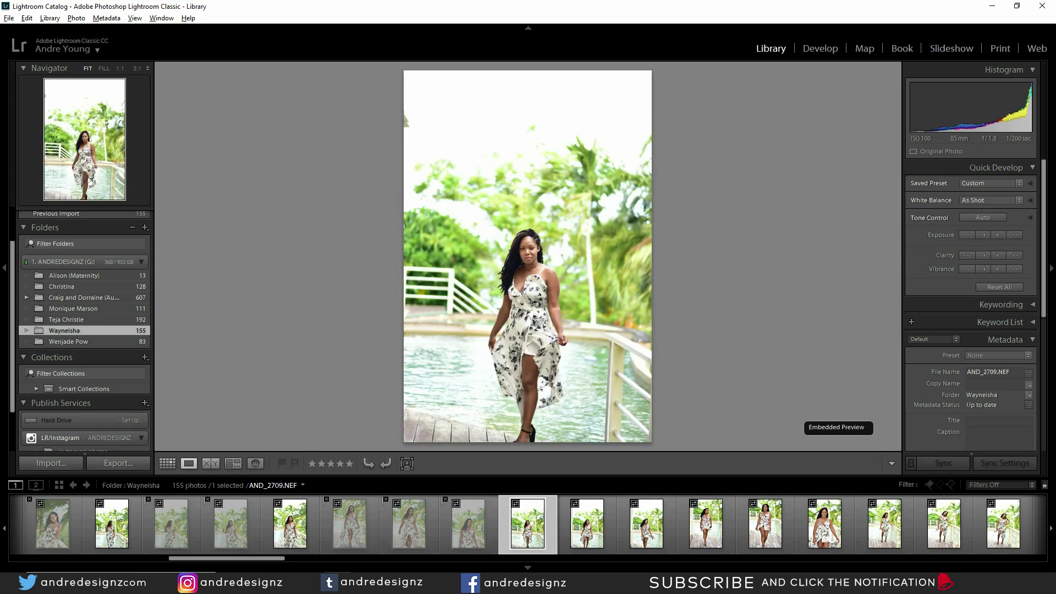
{"action": "key", "text": "Right"}
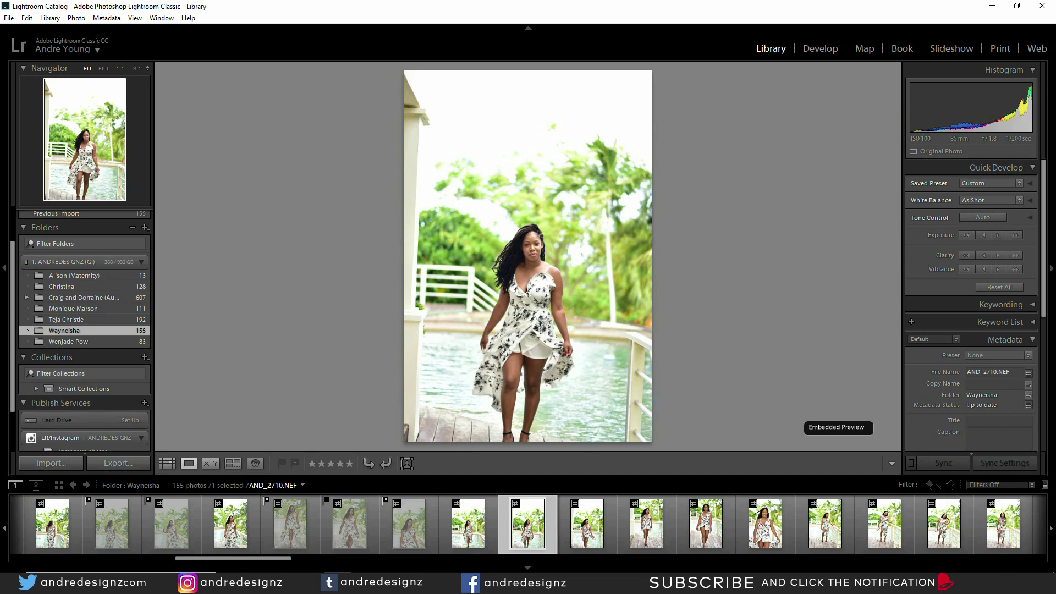
{"action": "key", "text": "Right"}
{"action": "key", "text": "Right"}
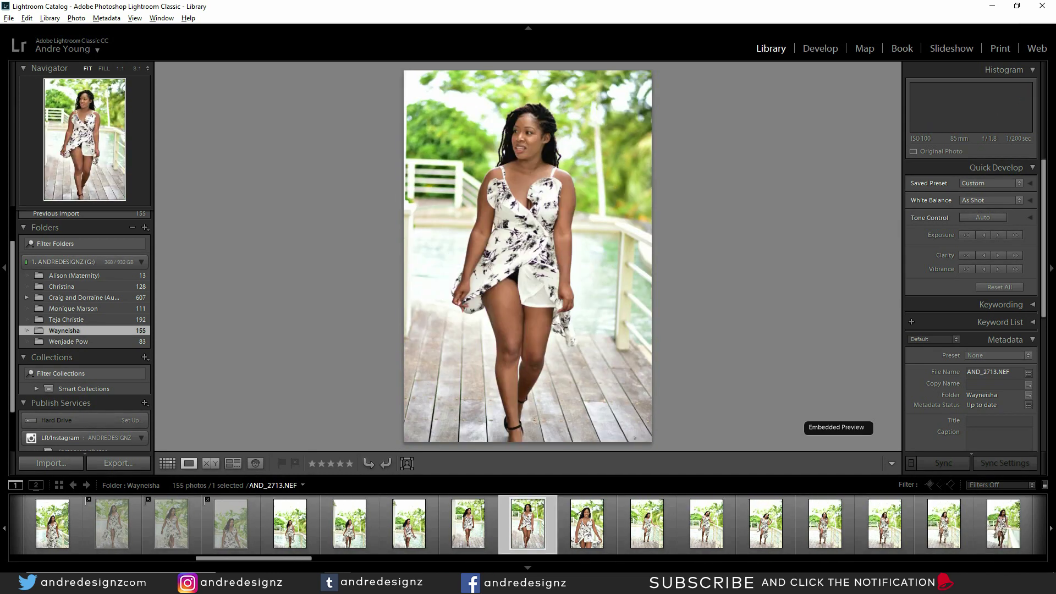
Flag AND_2713.NEF through AND_2718.NEF as rejected
{"action": "key", "text": "x"}
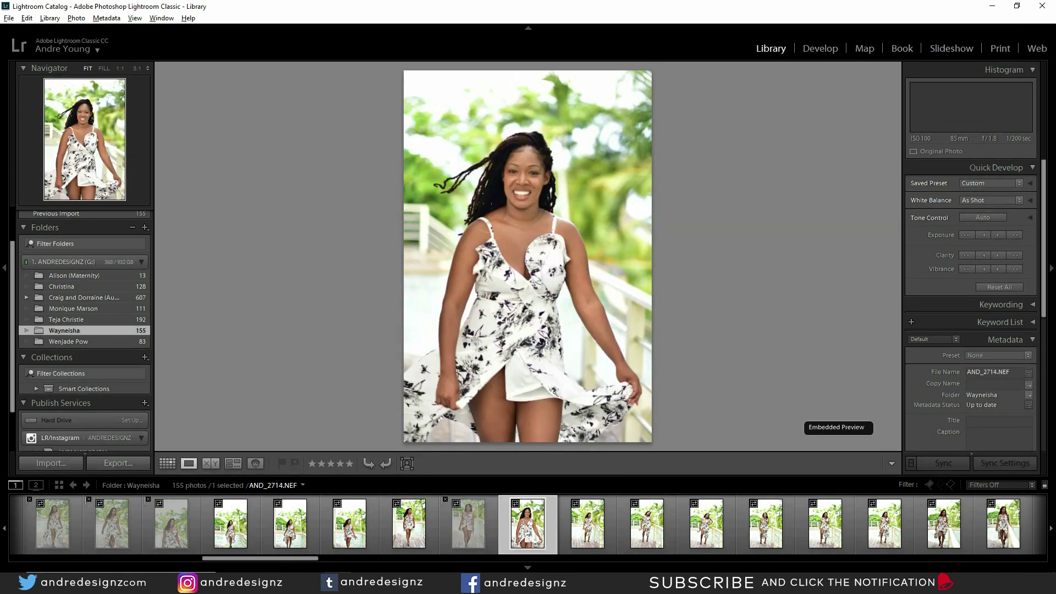
{"action": "key", "text": "x"}
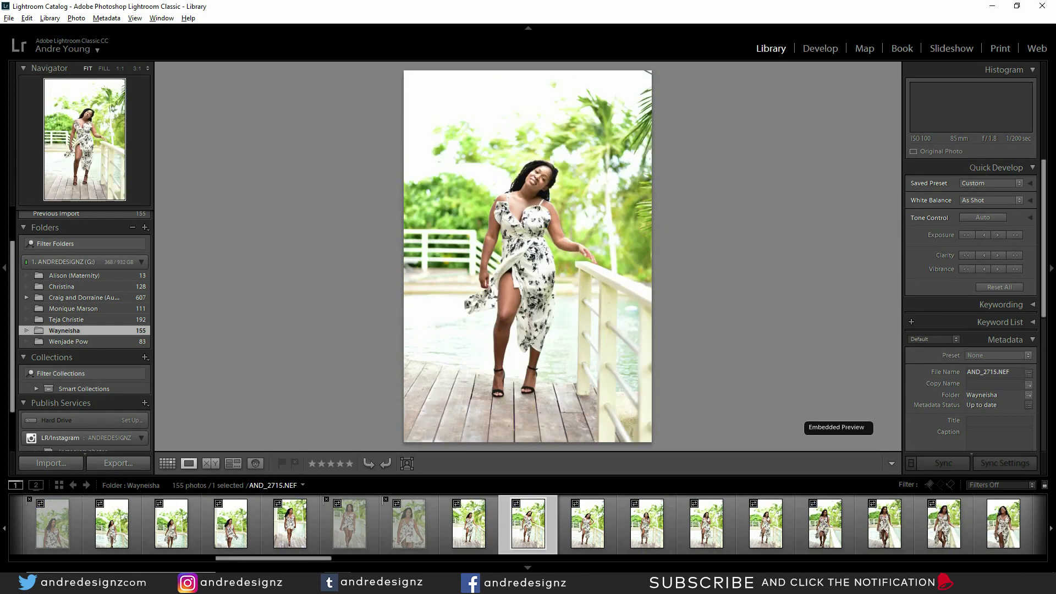
{"action": "key", "text": "x"}
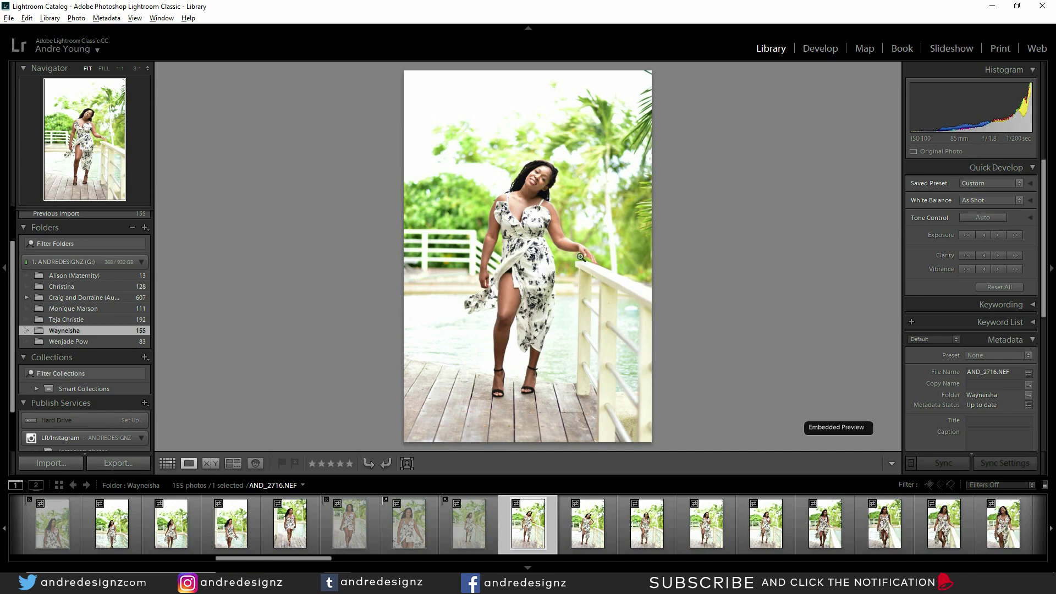
{"action": "key", "text": "x"}
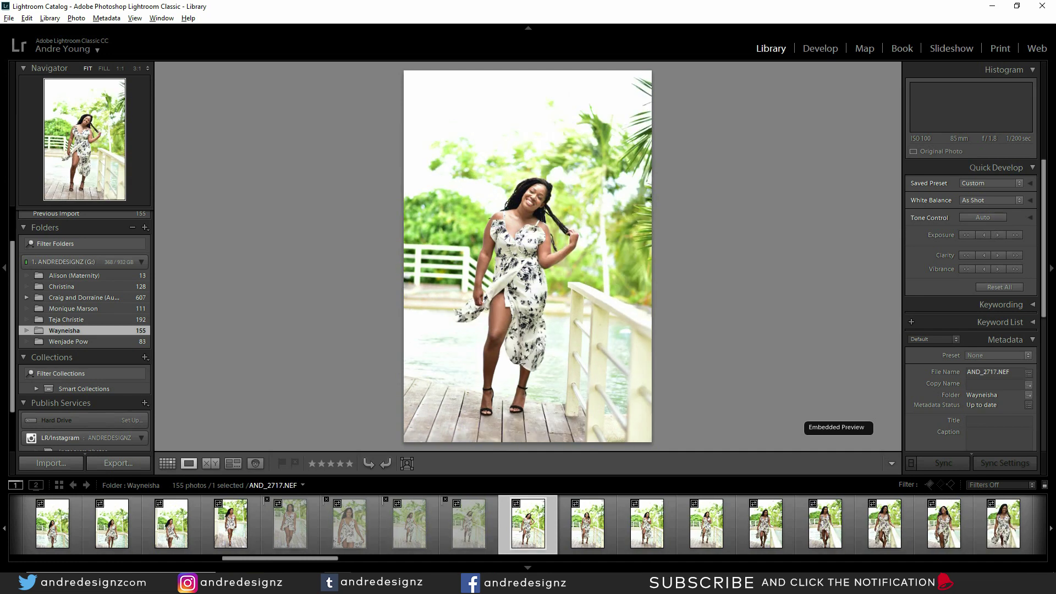
{"action": "key", "text": "x"}
{"action": "key", "text": "x"}
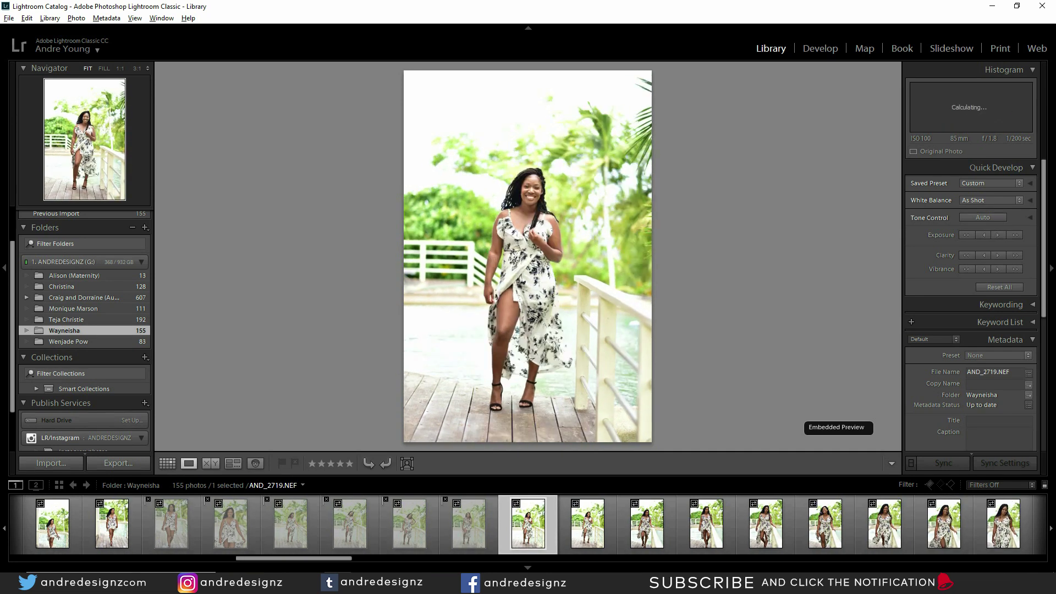
Leave AND_2719.NEF and AND_2720.NEF unflagged, and flag AND_2721.NEF as rejected
{"action": "key", "text": "Right"}
{"action": "key", "text": "Right"}
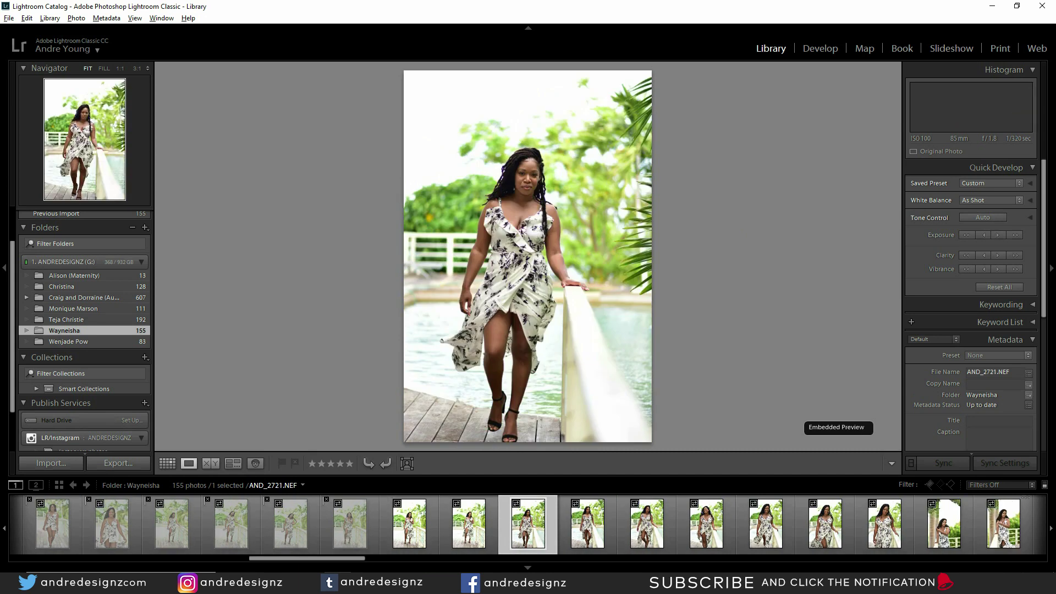
{"action": "key", "text": "x"}
{"action": "key", "text": "Right"}
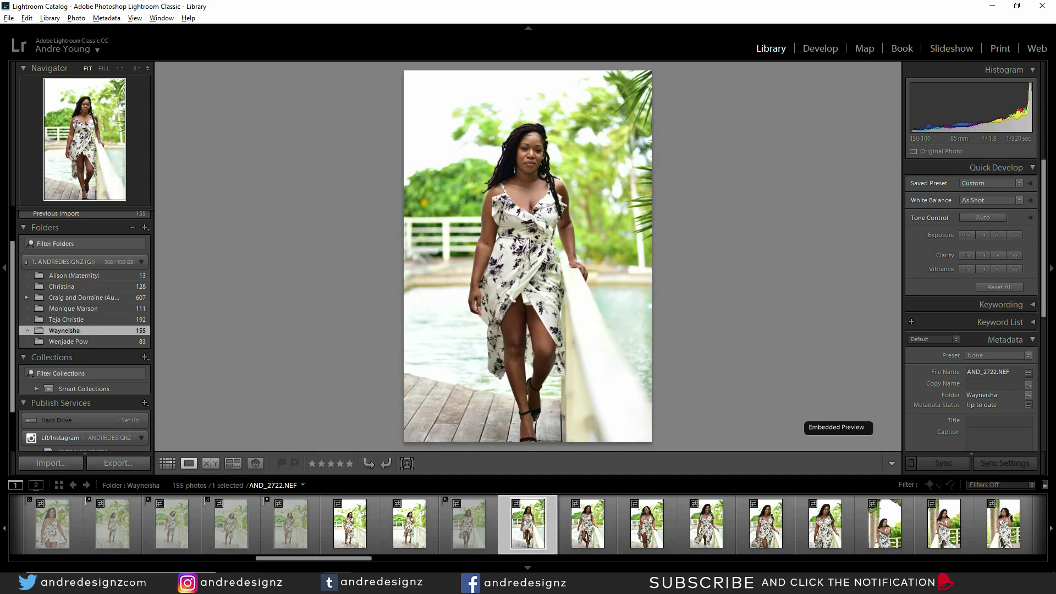
Review AND_2722.NEF through AND_2729.NEF one after another, leaving all of them unflagged
{"action": "key", "text": "Right"}
{"action": "key", "text": "Right"}
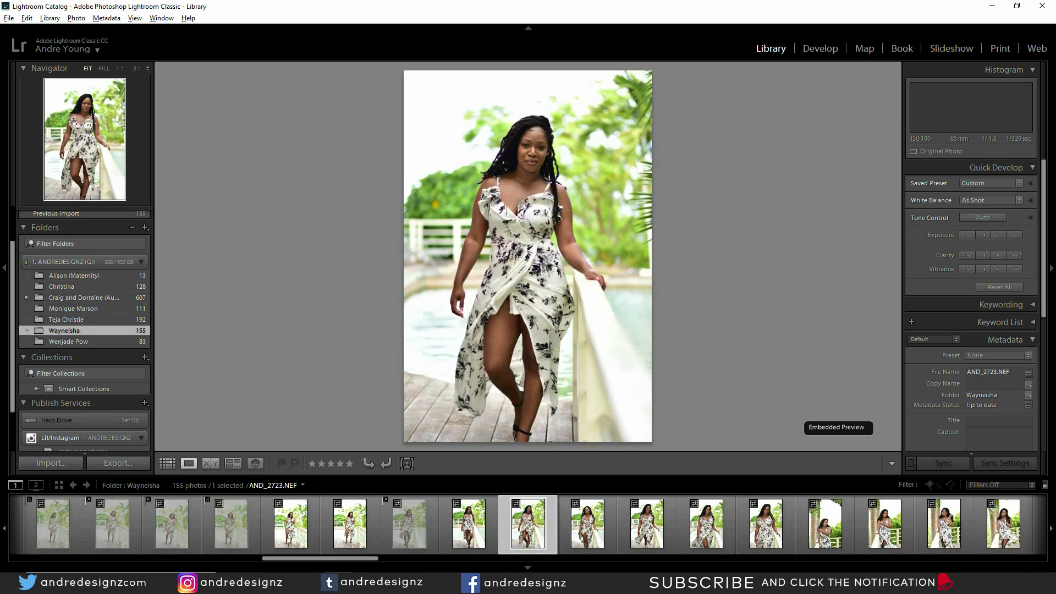
{"action": "key", "text": "Right"}
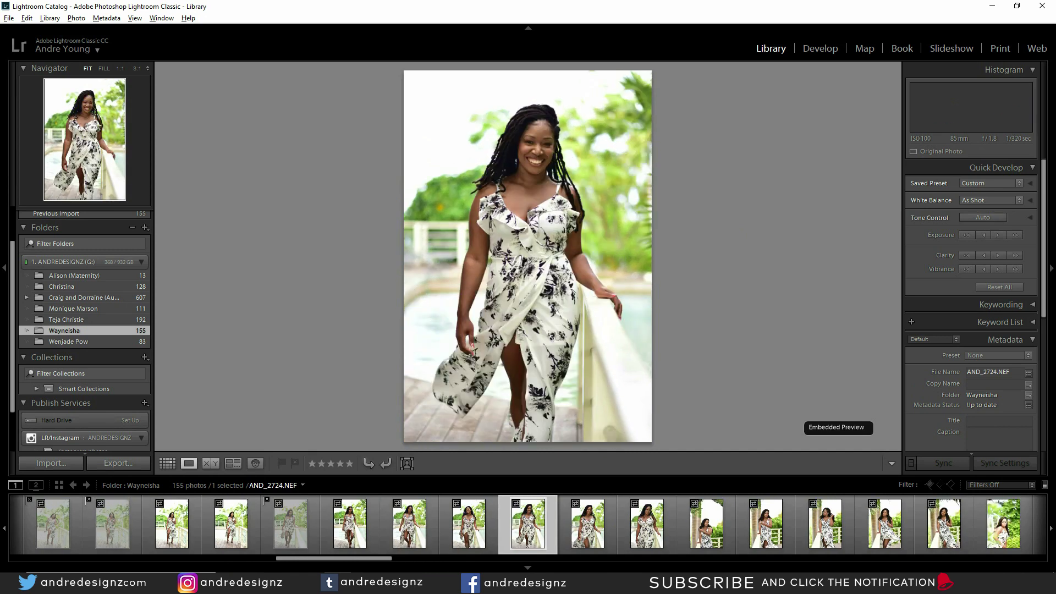
{"action": "key", "text": "Right"}
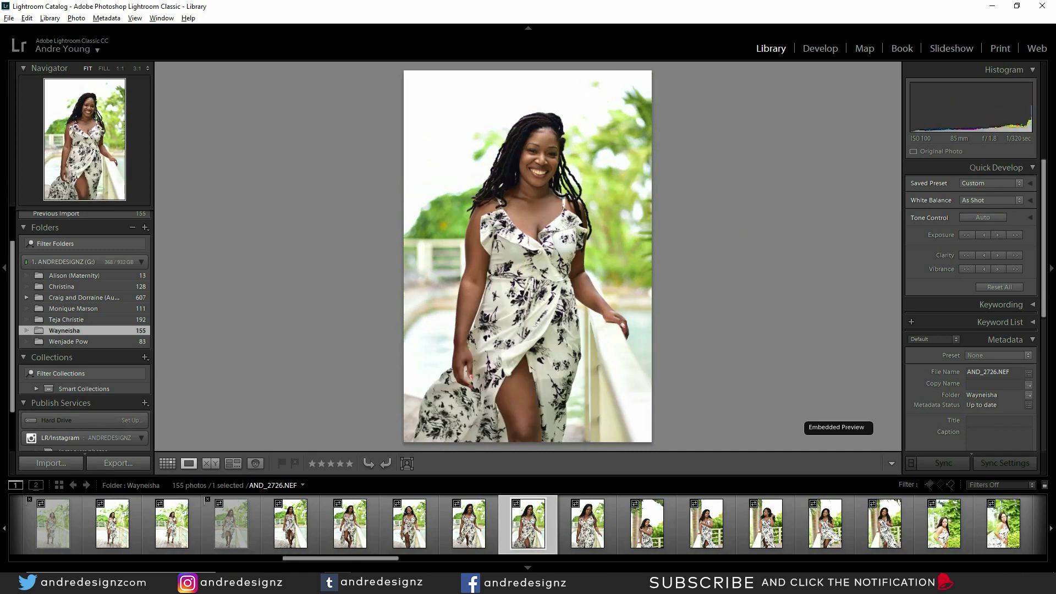
{"action": "key", "text": "Right"}
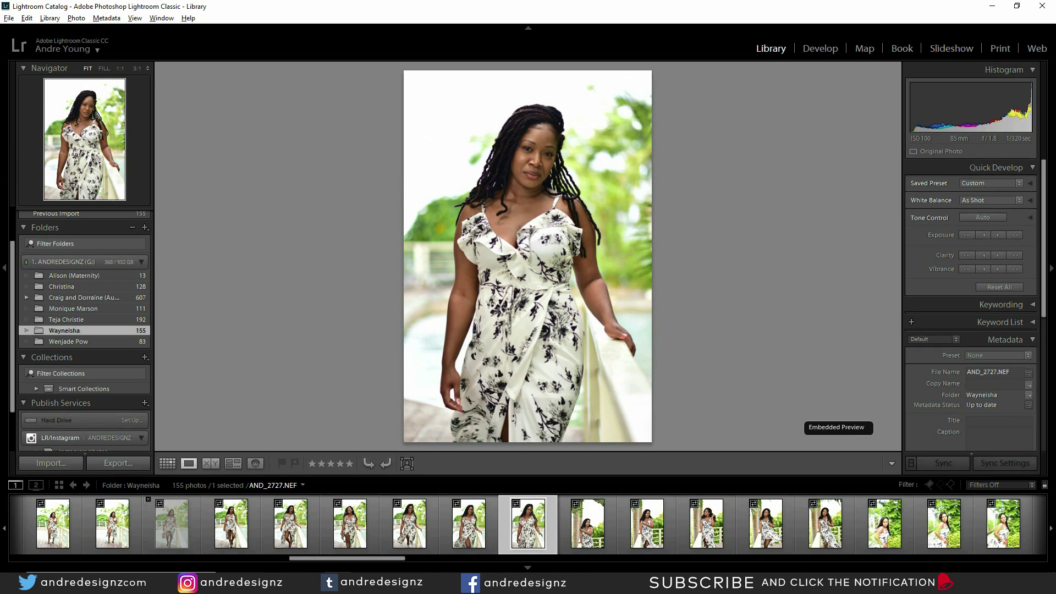
{"action": "key", "text": "Right"}
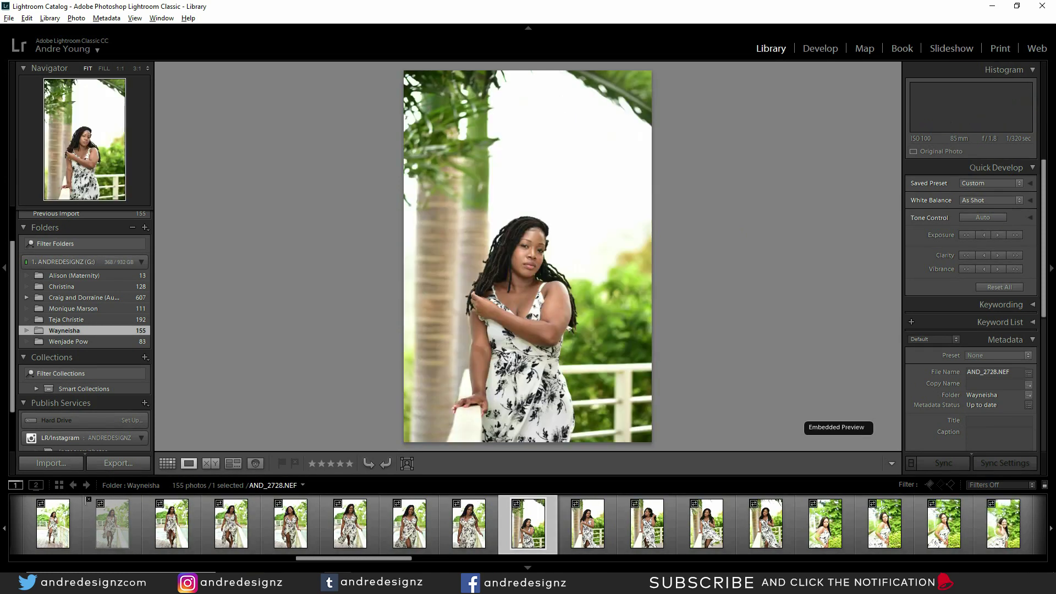
{"action": "key", "text": "Right"}
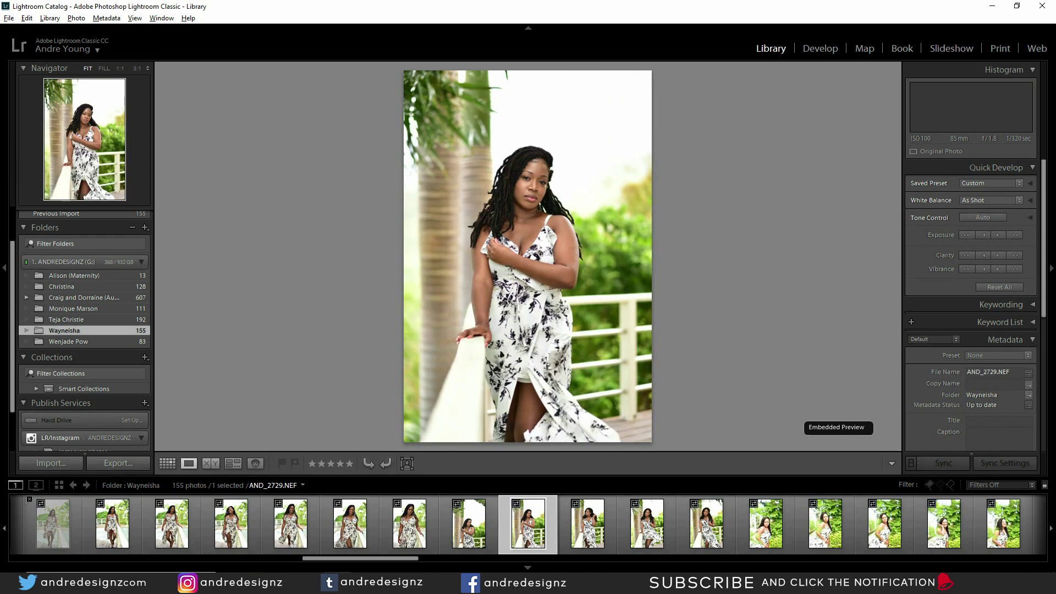
Flag AND_2730.NEF as rejected and continue to AND_2731.NEF
{"action": "key", "text": "Right"}
{"action": "key", "text": "x"}
{"action": "key", "text": "Right"}
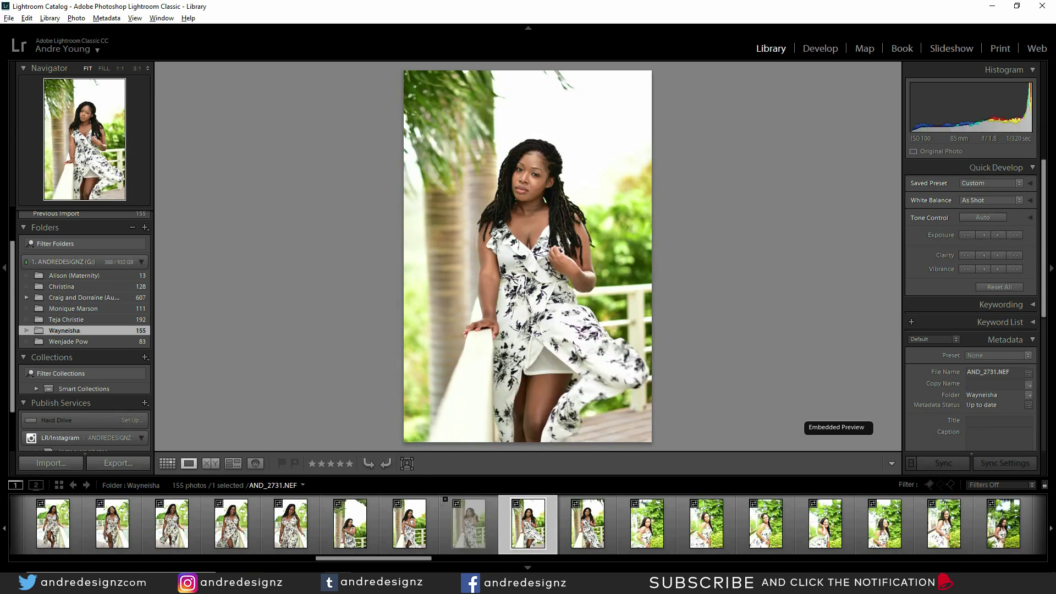
Compare AND_2731.NEF with the following shots and flag AND_2731.NEF as rejected
{"action": "key", "text": "Right"}
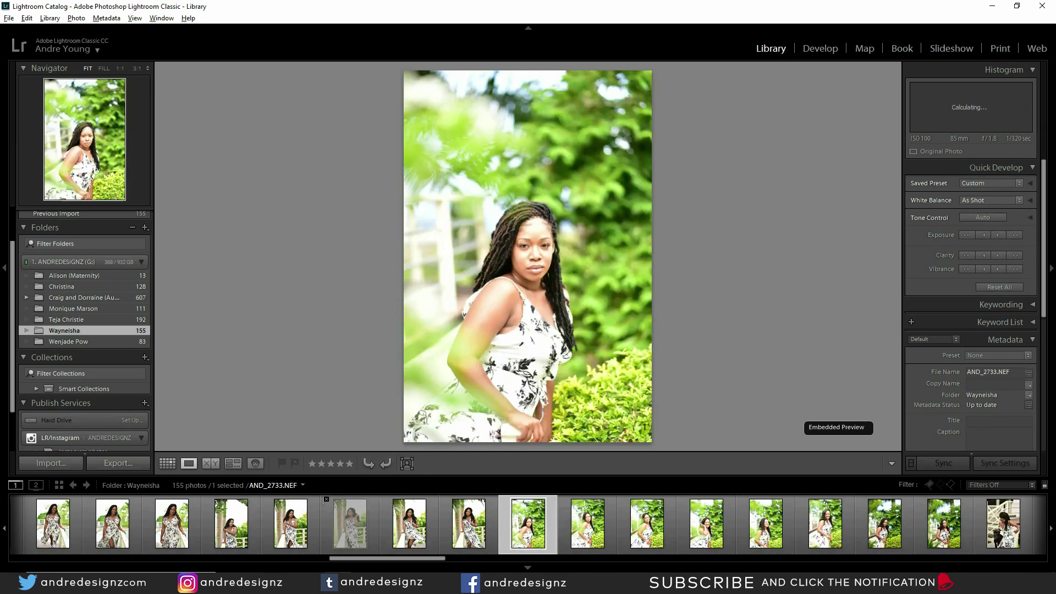
{"action": "key", "text": "Right"}
{"action": "key", "text": "Left"}
{"action": "key", "text": "Right"}
{"action": "key", "text": "x"}
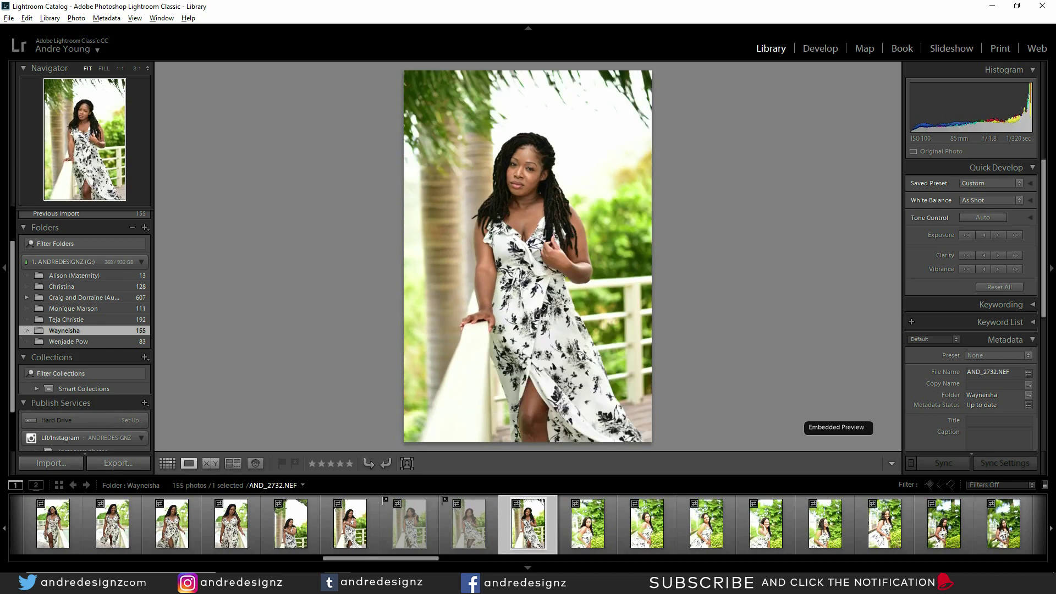
Leave AND_2732.NEF unflagged, compare AND_2733.NEF with the next photo, and apply Auto tone to AND_2733.NEF
{"action": "key", "text": "Right"}
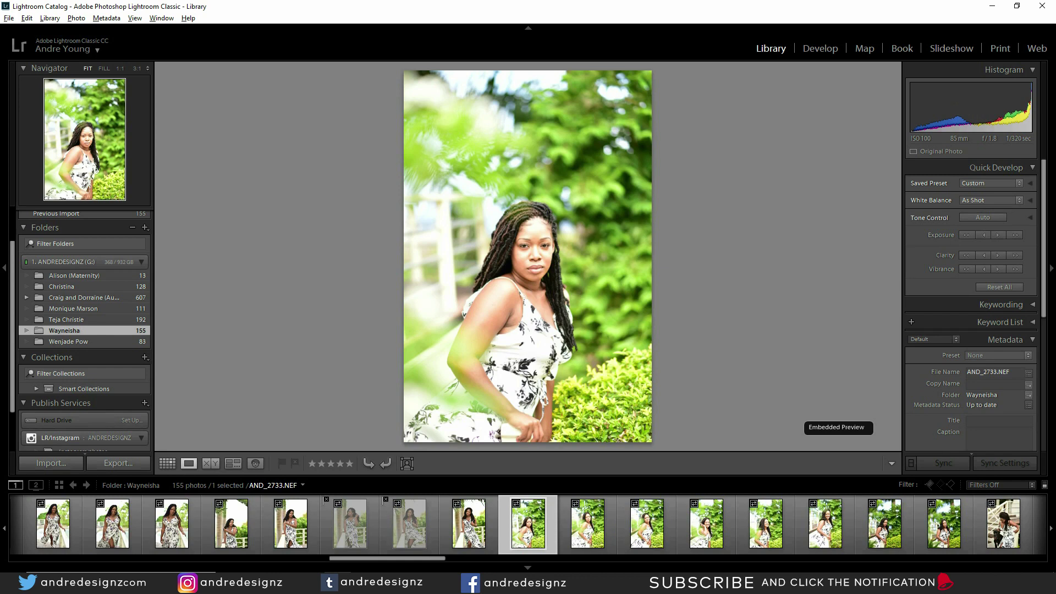
{"action": "key", "text": "Right"}
{"action": "key", "text": "Left"}
{"action": "left_click", "coordinate": [977, 218]}
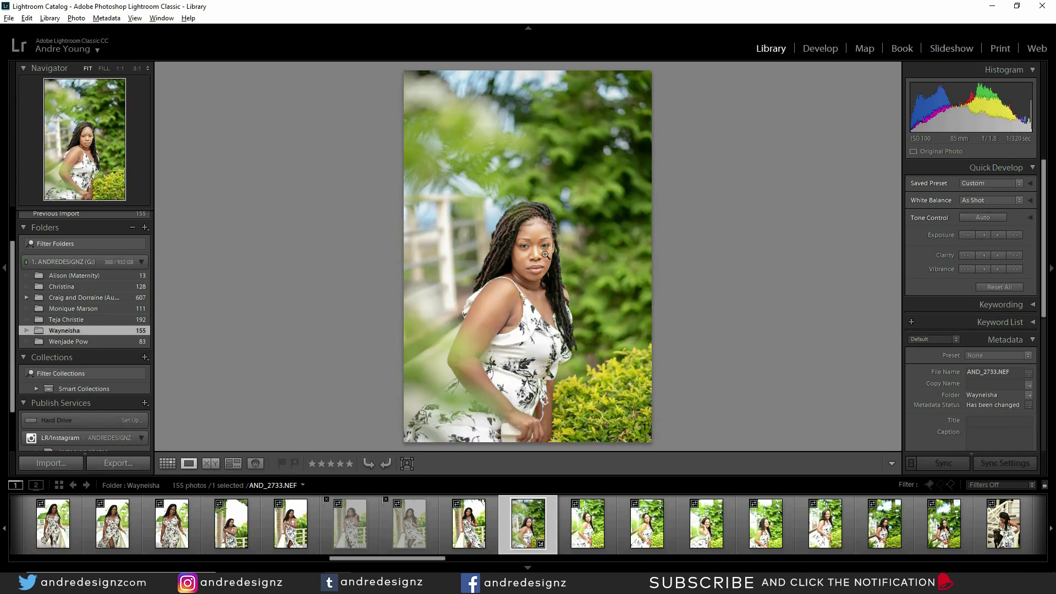
Review the portraits beside the green hedge and flag AND_2734.NEF through AND_2738.NEF as rejected
{"action": "left_click", "coordinate": [586, 520]}
{"action": "key", "text": "x"}
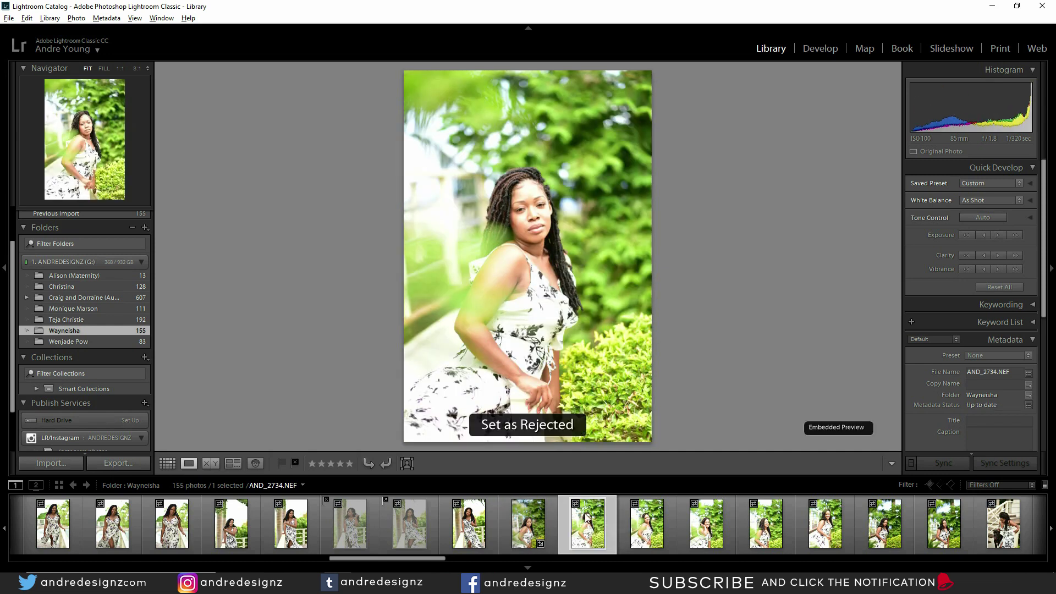
{"action": "key", "text": "Right"}
{"action": "key", "text": "Right"}
{"action": "key", "text": "Left"}
{"action": "key", "text": "x"}
{"action": "key", "text": "Right"}
{"action": "key", "text": "x"}
{"action": "key", "text": "Right"}
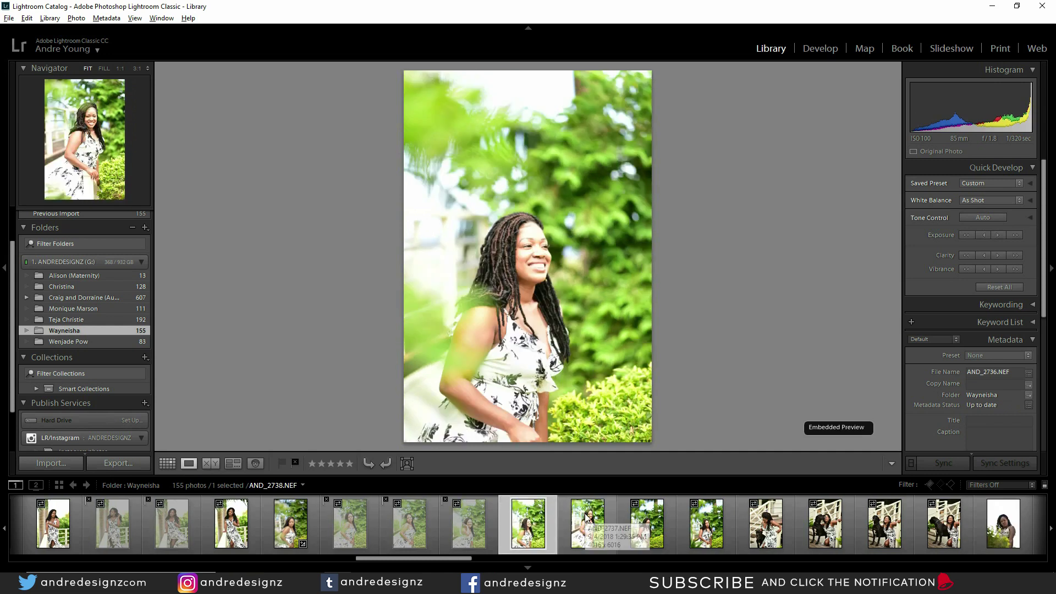
{"action": "key", "text": "x"}
{"action": "key", "text": "Right"}
{"action": "key", "text": "x"}
Return to AND_2738.NEF, apply Auto tone to it, and remove its rejected flag
{"action": "key", "text": "Right"}
{"action": "key", "text": "Left"}
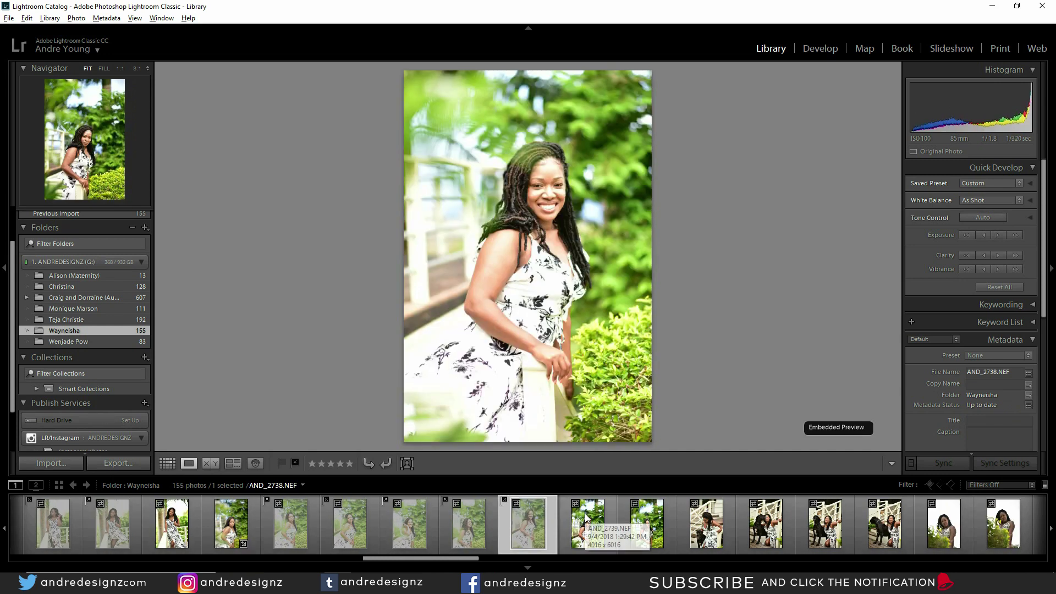
{"action": "left_click", "coordinate": [979, 219]}
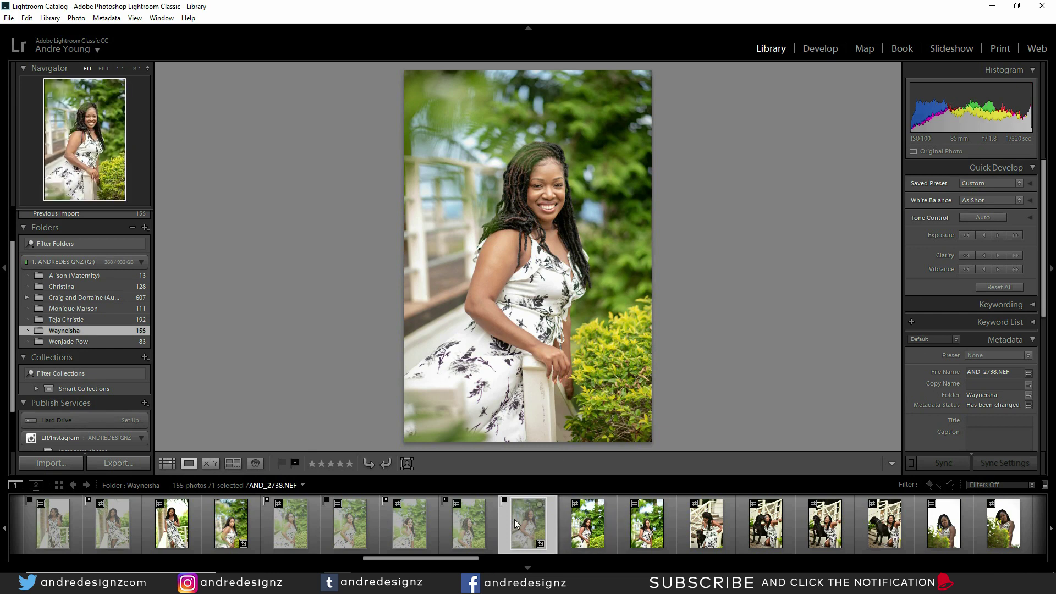
{"action": "key", "text": "u"}
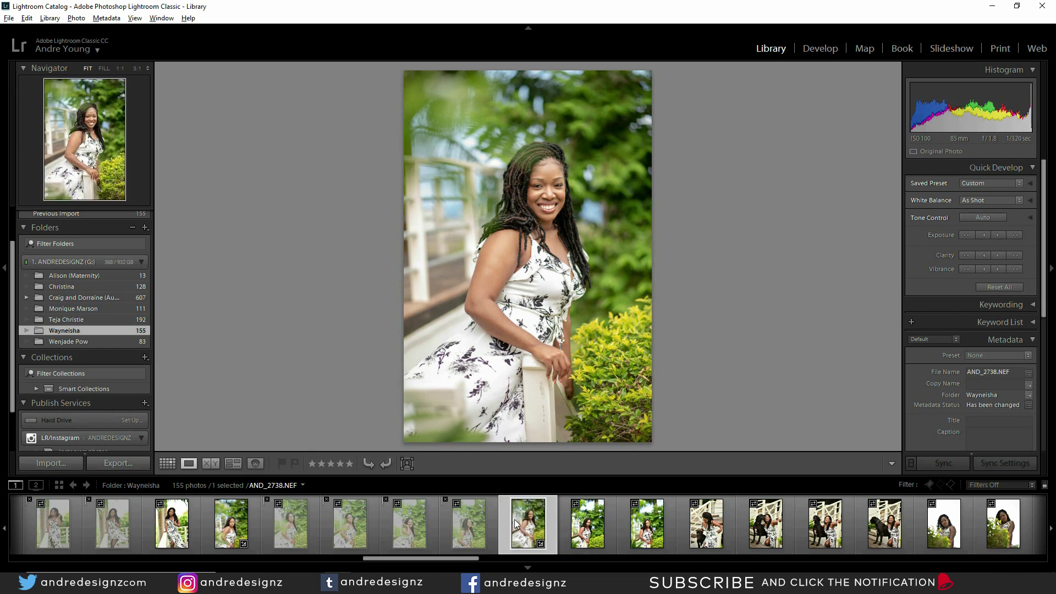
Flag AND_2739.NEF as rejected, leave AND_2740.NEF unflagged, and continue to AND_2741.NEF
{"action": "key", "text": "Right"}
{"action": "key", "text": "x"}
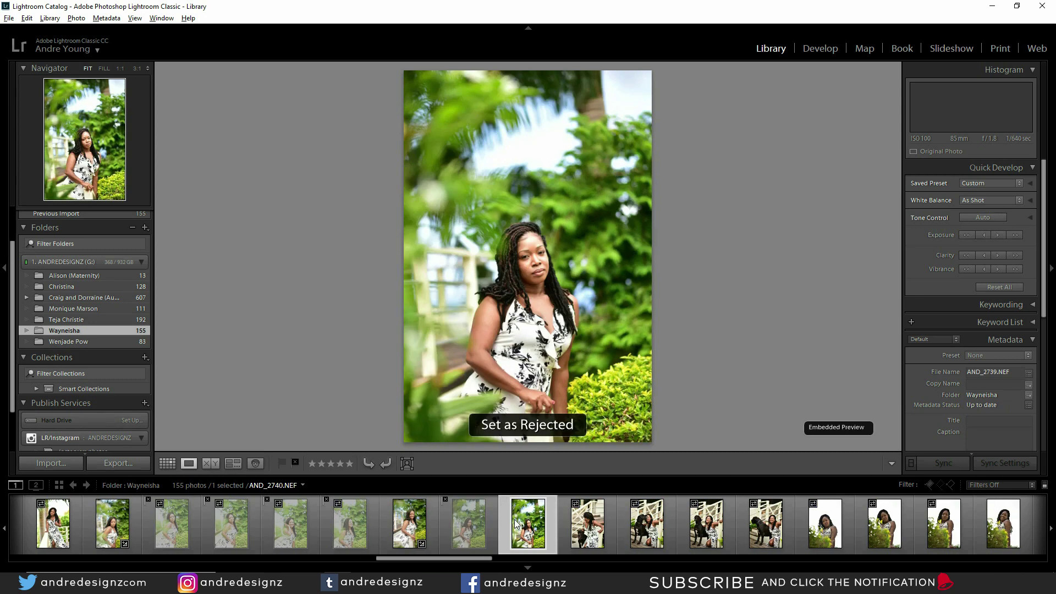
{"action": "key", "text": "Right"}
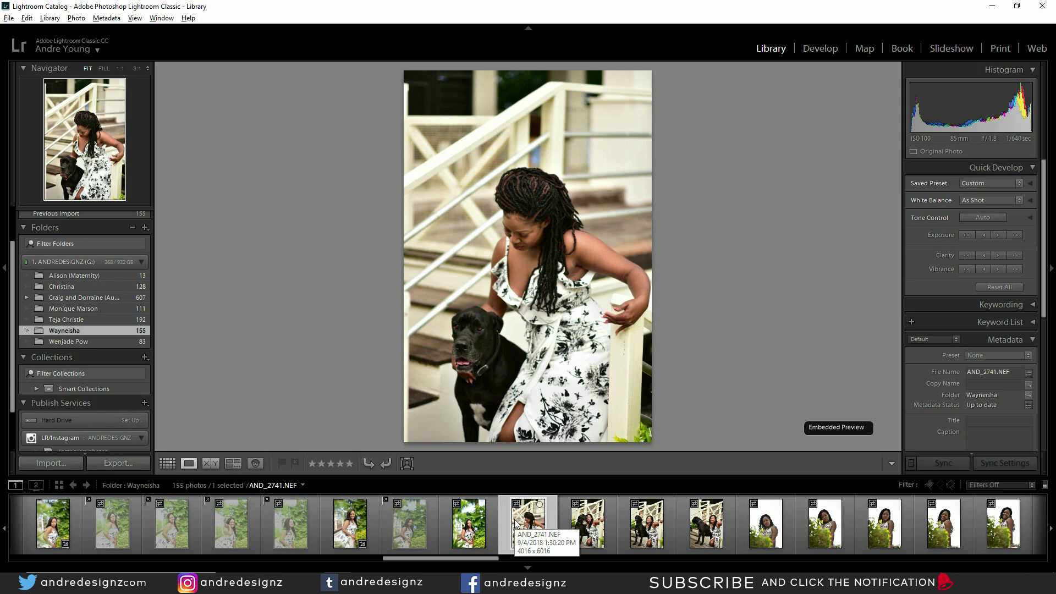
Compare AND_2741.NEF with AND_2742.NEF and flag AND_2741.NEF as rejected
{"action": "key", "text": "Right"}
{"action": "key", "text": "Left"}
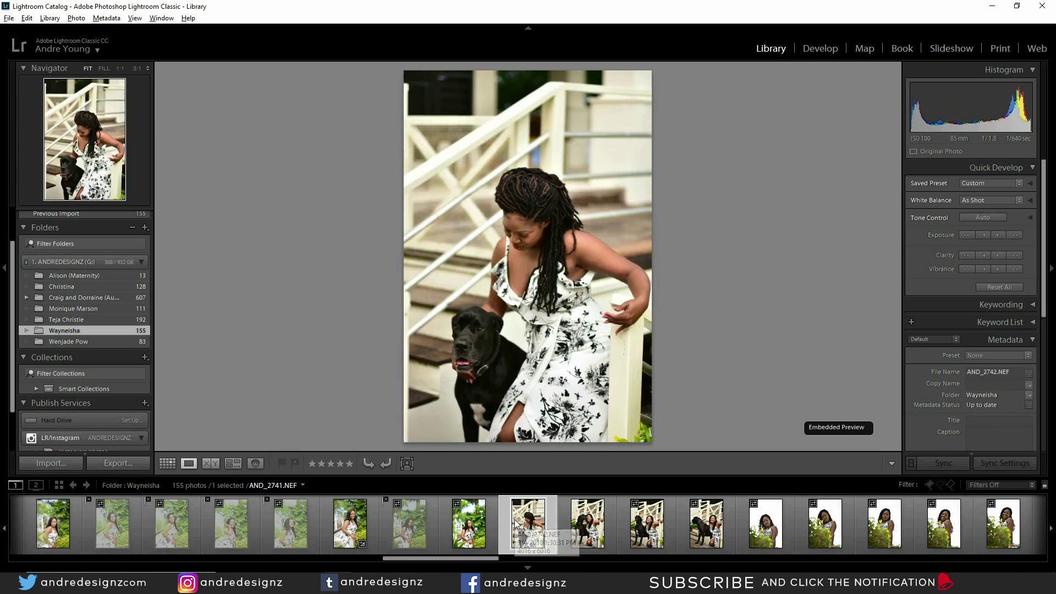
{"action": "key", "text": "x"}
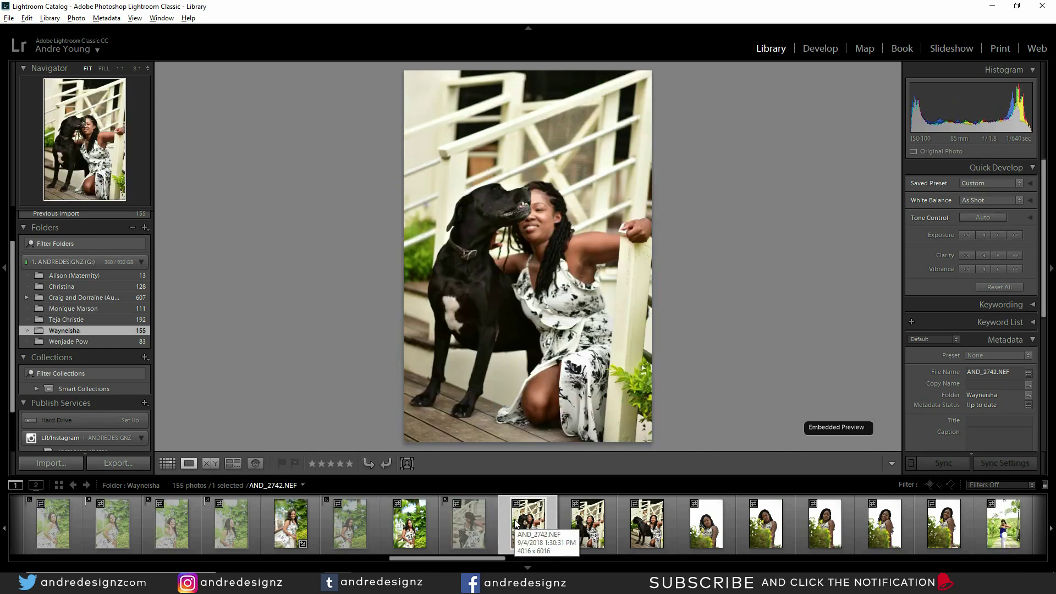
Compare the remaining shots with the dog, leave AND_2742.NEF and AND_2743.NEF unflagged, and flag AND_2744.NEF as rejected
{"action": "key", "text": "Right"}
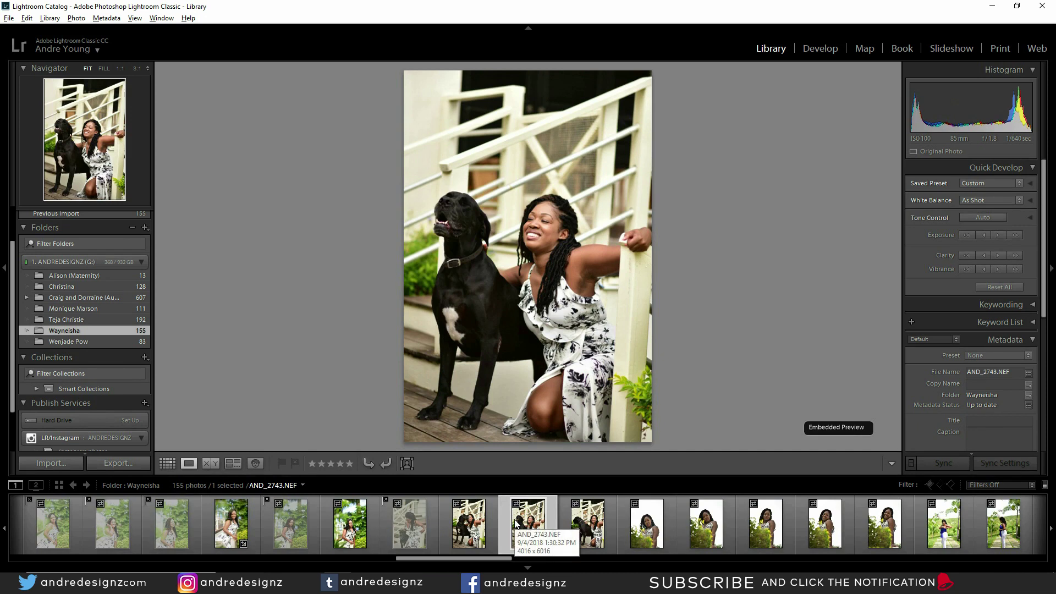
{"action": "key", "text": "Right"}
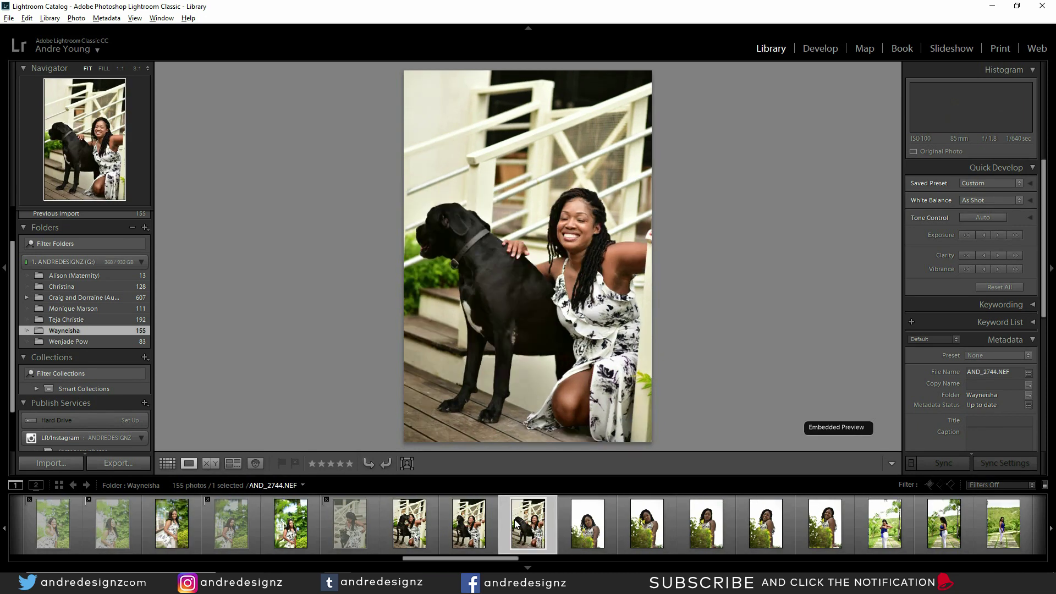
{"action": "key", "text": "x"}
{"action": "key", "text": "Left"}
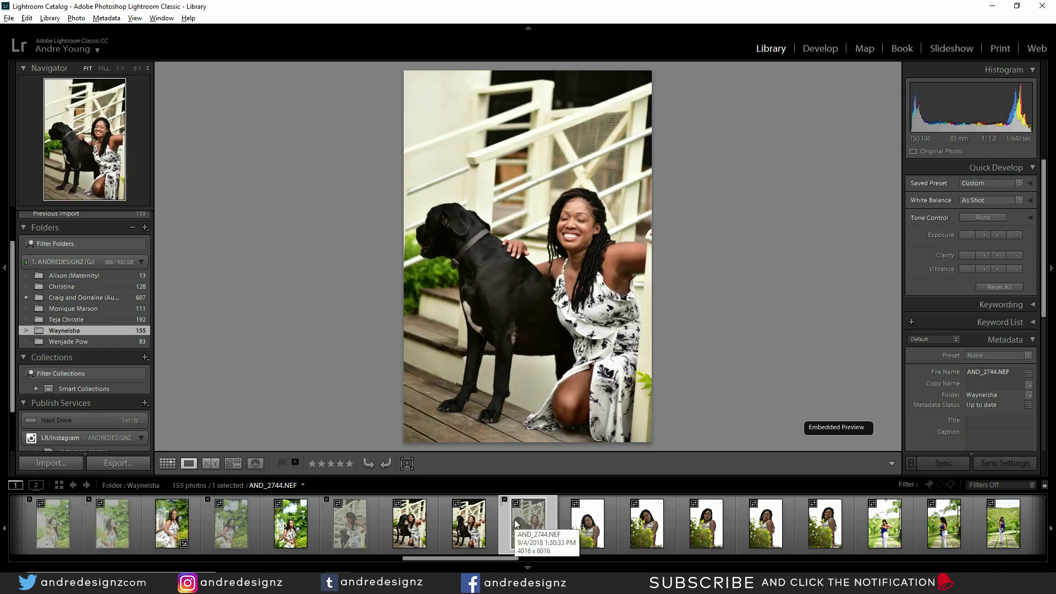
Look over AND_2745.NEF, leave it unflagged, and continue to AND_2746.NEF
{"action": "key", "text": "Right"}
{"action": "key", "text": "Right"}
{"action": "key", "text": "Right"}
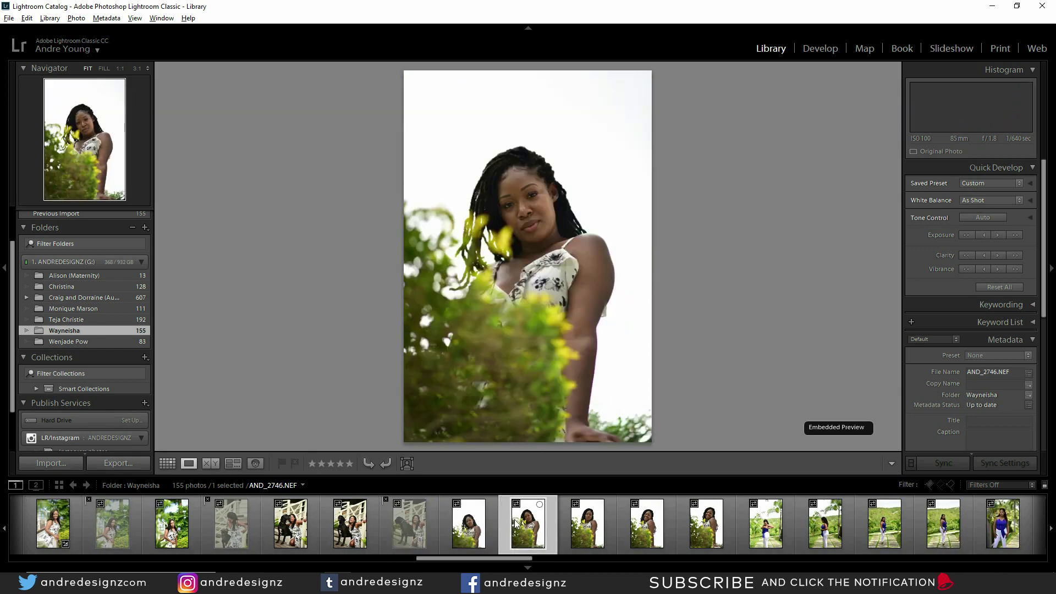
Look over the remaining portraits behind the bush, leave them unflagged, and flag AND_2841.NEF as rejected
{"action": "key", "text": "Right"}
{"action": "key", "text": "Right"}
{"action": "key", "text": "Right"}
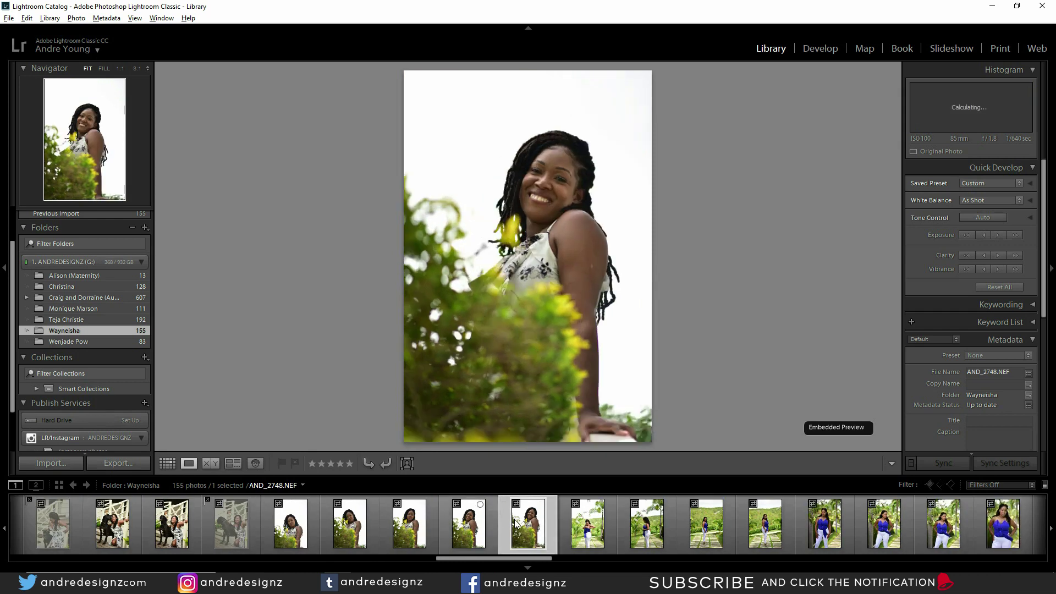
{"action": "key", "text": "x"}
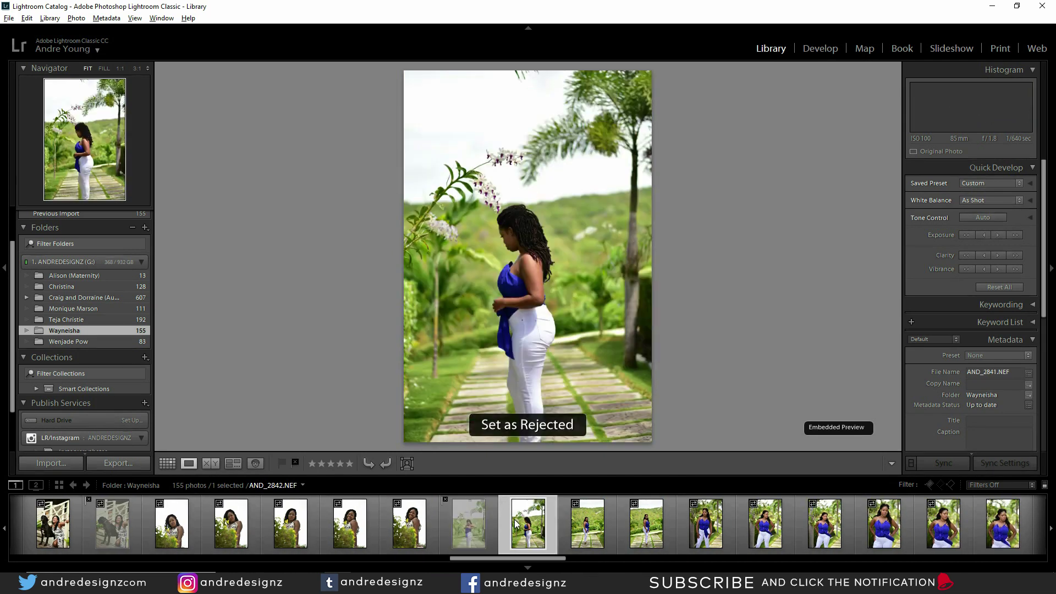
Compare AND_2842.NEF with AND_2843.NEF and flag AND_2842.NEF as rejected
{"action": "key", "text": "Right"}
{"action": "key", "text": "Left"}
{"action": "key", "text": "x"}
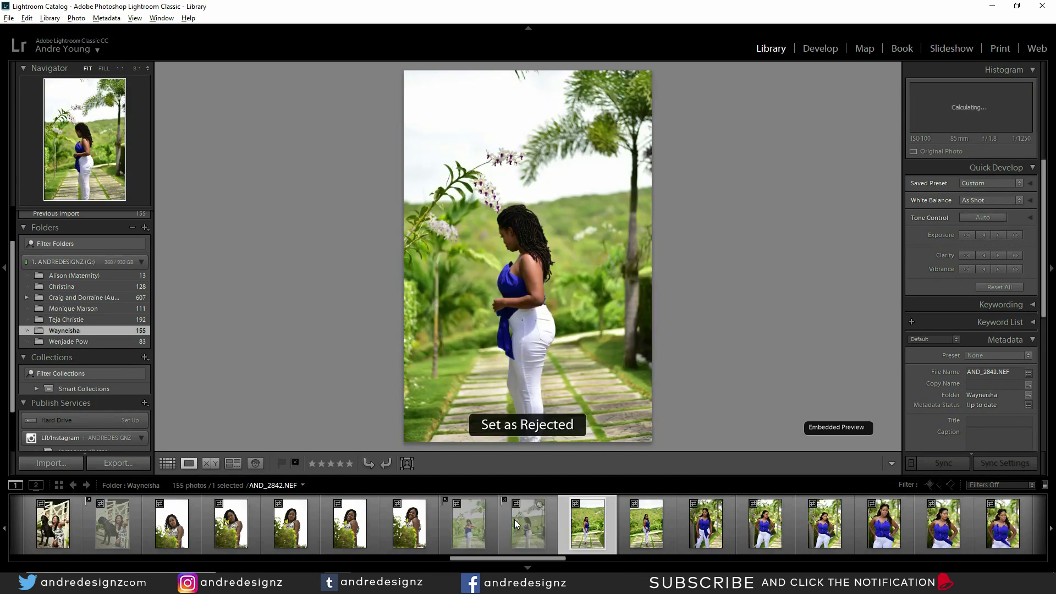
{"action": "key", "text": "Right"}
{"action": "key", "text": "Left"}
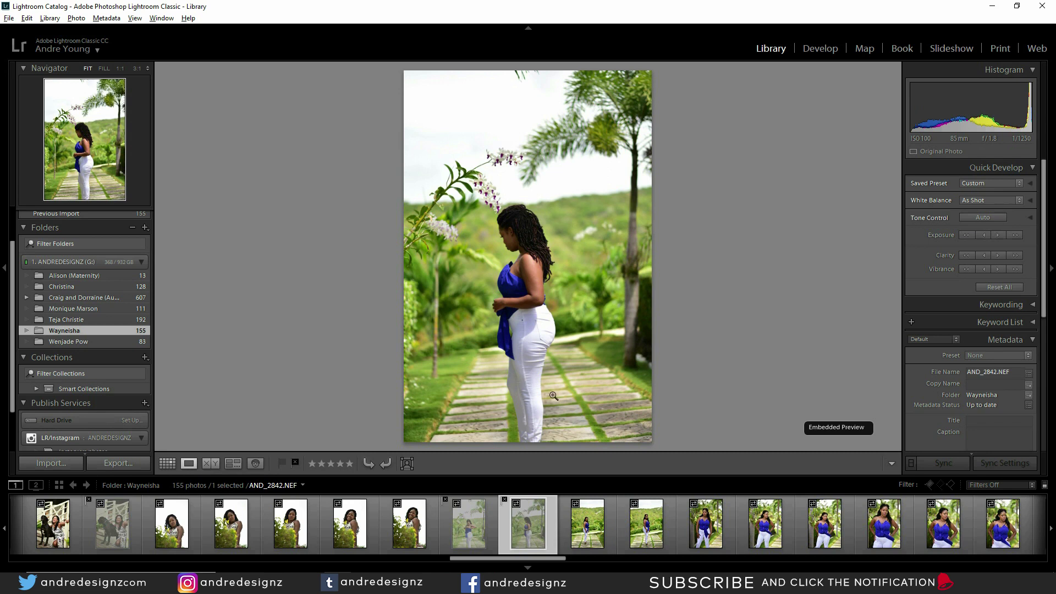
Compare AND_2843.NEF with AND_2844.NEF, inspect AND_2844.NEF close up, and leave both unflagged
{"action": "left_click", "coordinate": [600, 536]}
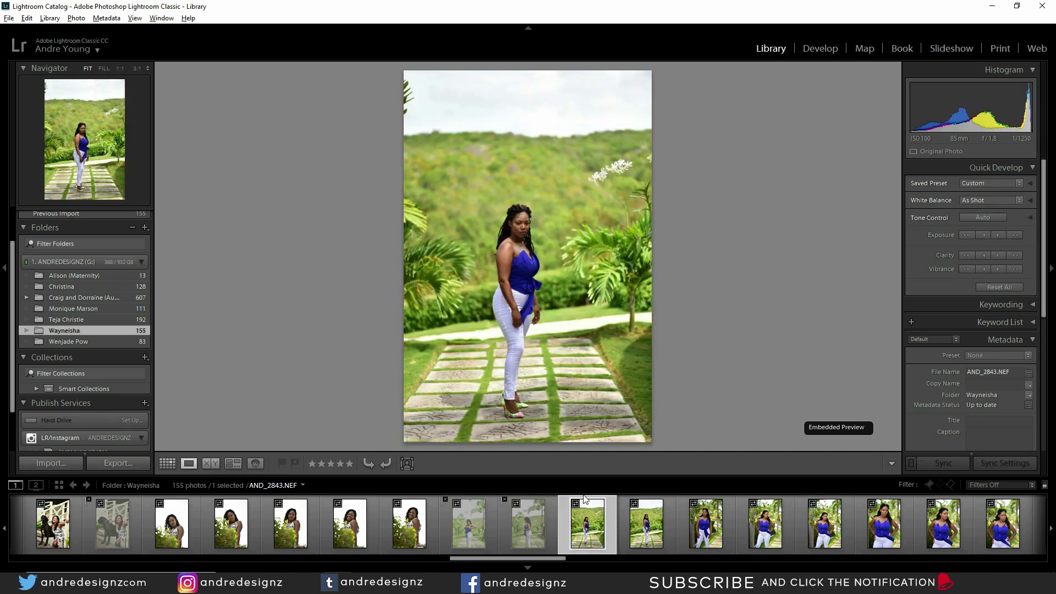
{"action": "key", "text": "Right"}
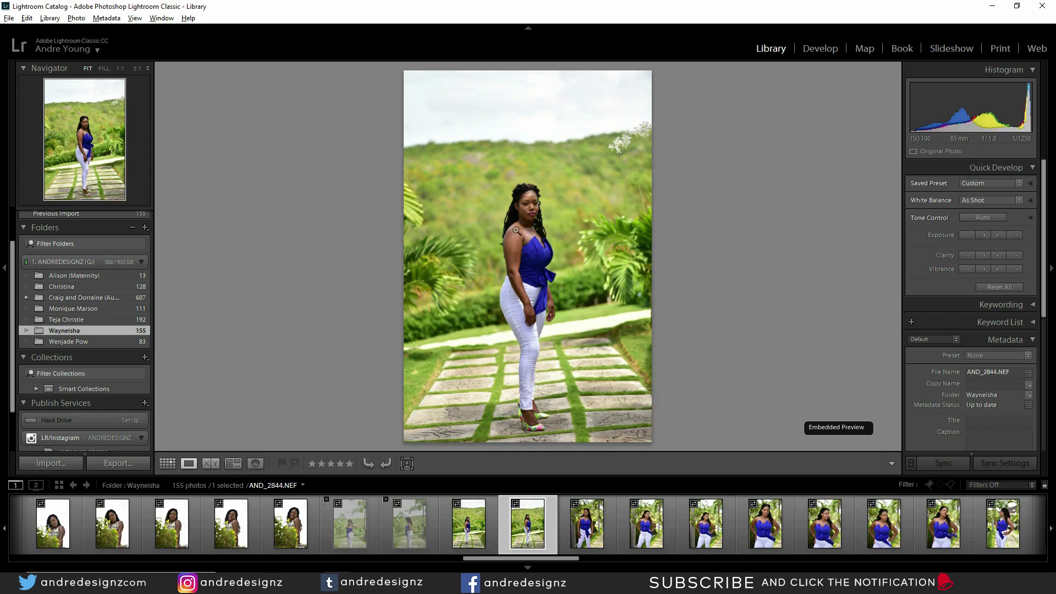
{"action": "left_click", "coordinate": [524, 215]}
{"action": "left_click_drag", "start_coordinate": [596, 156], "coordinate": [480, 278]}
{"action": "left_click", "coordinate": [464, 361]}
{"action": "key", "text": "Right"}
{"action": "key", "text": "Right"}
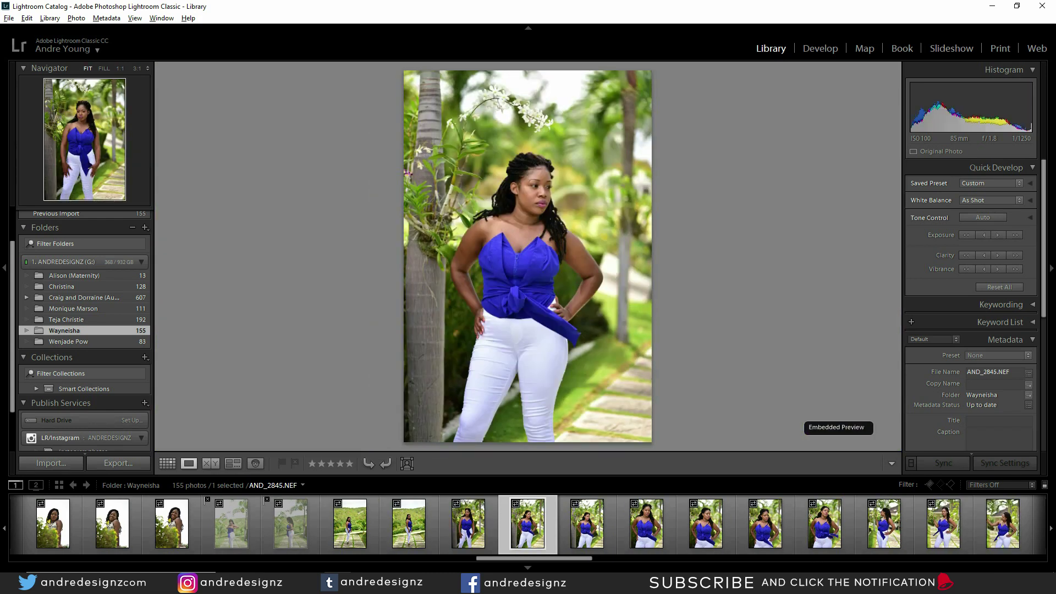
Compare the first shots beside the palm trunk and flag AND_2845.NEF and AND_2846.NEF as rejected
{"action": "key", "text": "Left"}
{"action": "key", "text": "Left"}
{"action": "key", "text": "Right"}
{"action": "key", "text": "x"}
{"action": "key", "text": "Right"}
{"action": "key", "text": "x"}
{"action": "key", "text": "Right"}
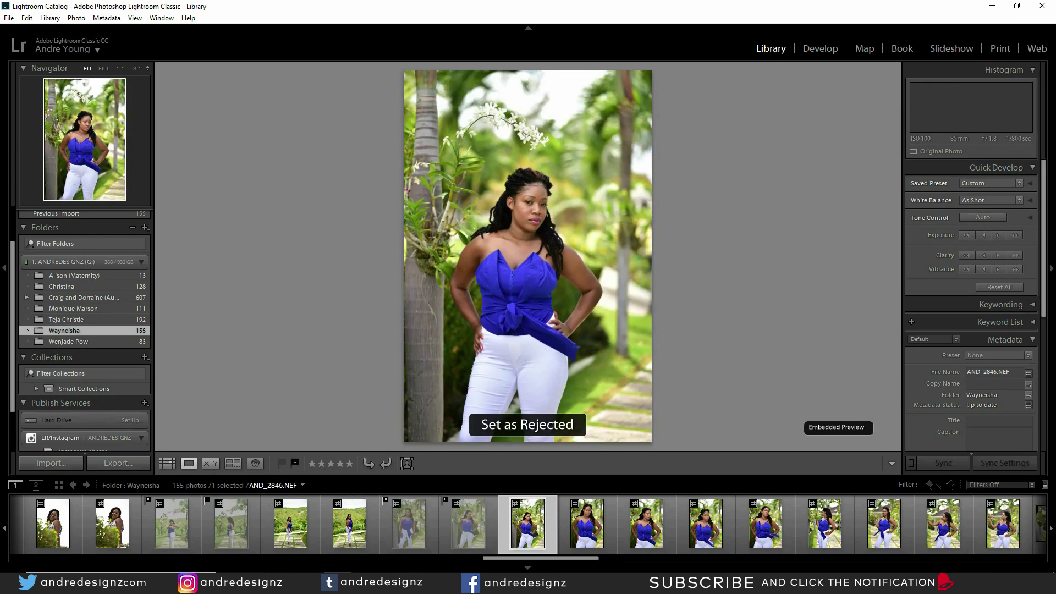
Compare AND_2847.NEF through AND_2851.NEF, leave them unflagged, and flag AND_2852.NEF as rejected
{"action": "key", "text": "Right"}
{"action": "key", "text": "Right"}
{"action": "key", "text": "Left"}
{"action": "key", "text": "Right"}
{"action": "key", "text": "Right"}
{"action": "key", "text": "Right"}
{"action": "key", "text": "Right"}
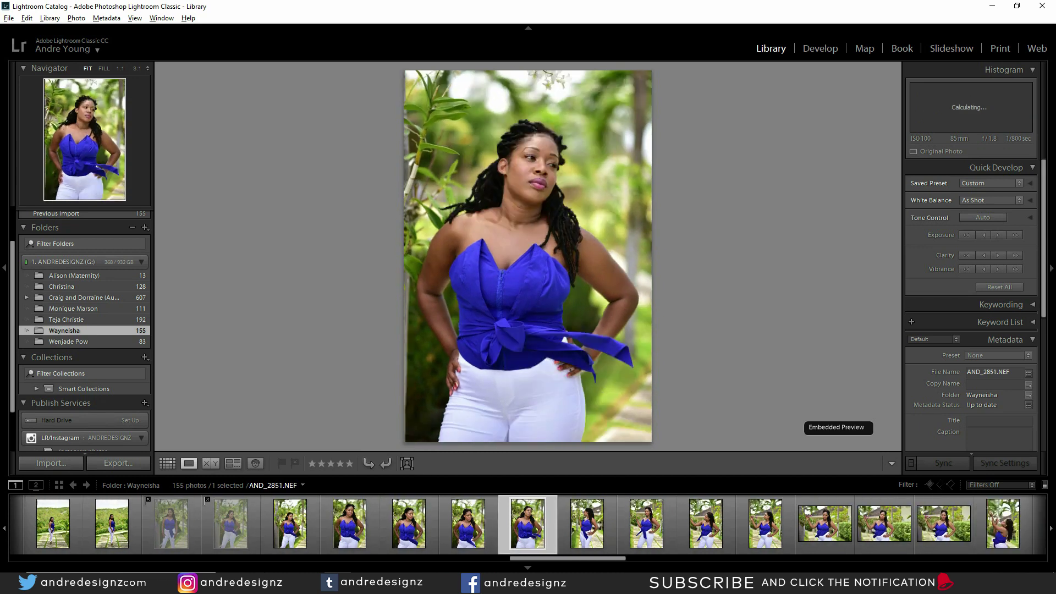
{"action": "key", "text": "x"}
{"action": "key", "text": "Right"}
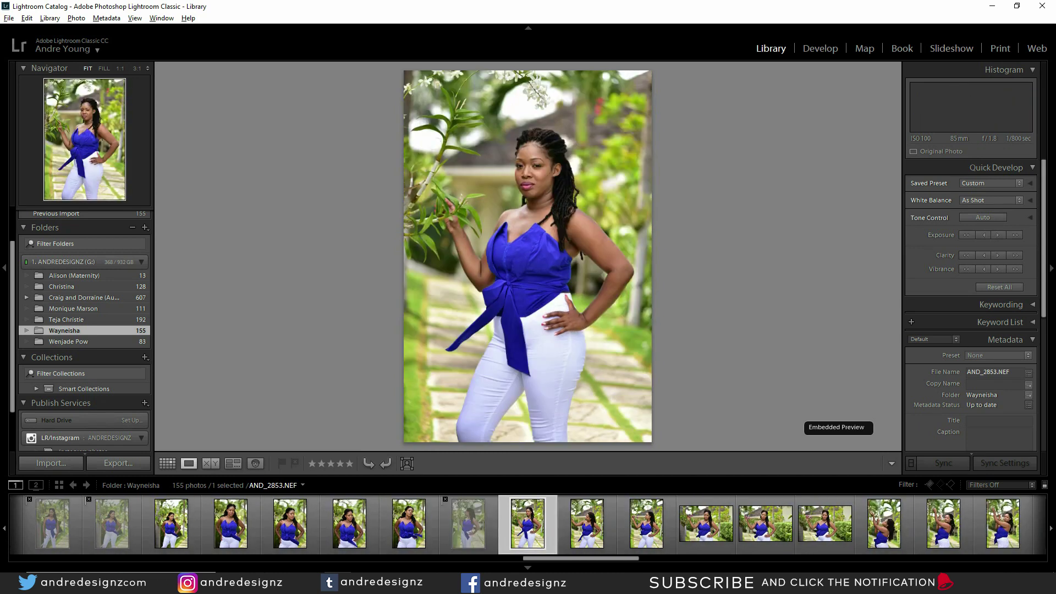
Leave AND_2853.NEF unflagged, flag AND_2854.NEF and AND_2855.NEF as rejected, and continue to AND_2857.NEF
{"action": "key", "text": "x"}
{"action": "key", "text": "Right"}
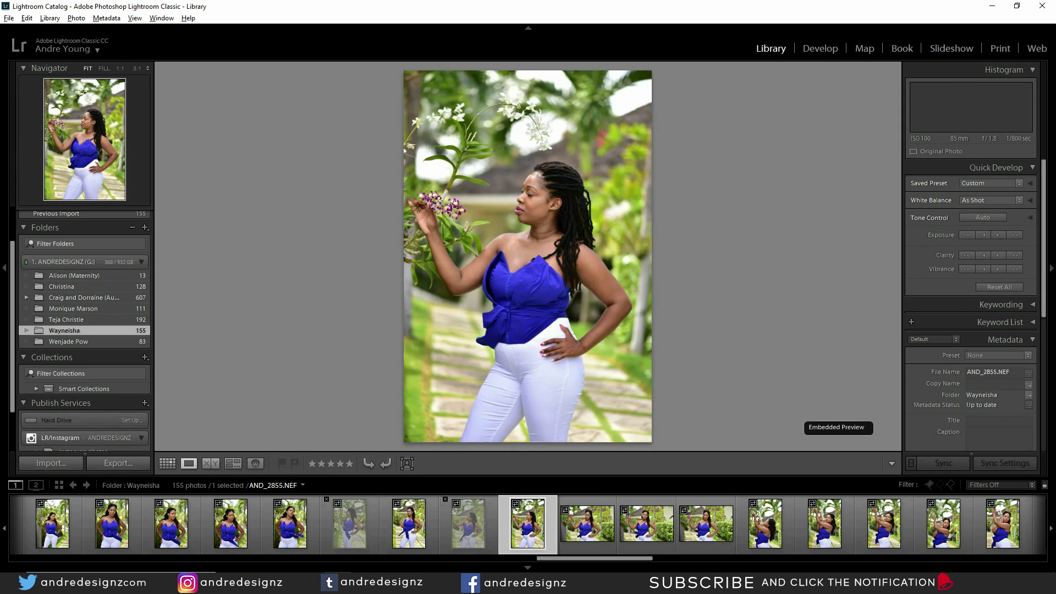
{"action": "key", "text": "x"}
{"action": "key", "text": "Right"}
{"action": "key", "text": "Right"}
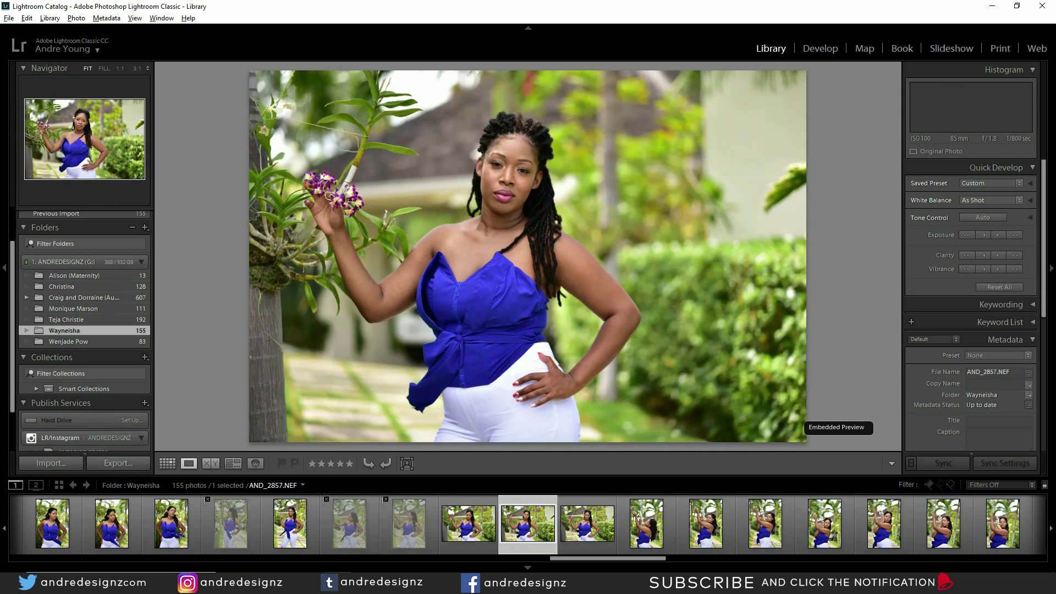
Flag AND_2858.NEF, AND_2860.NEF and AND_2861.NEF as rejected, leaving AND_2857.NEF and AND_2859.NEF unflagged
{"action": "key", "text": "Right"}
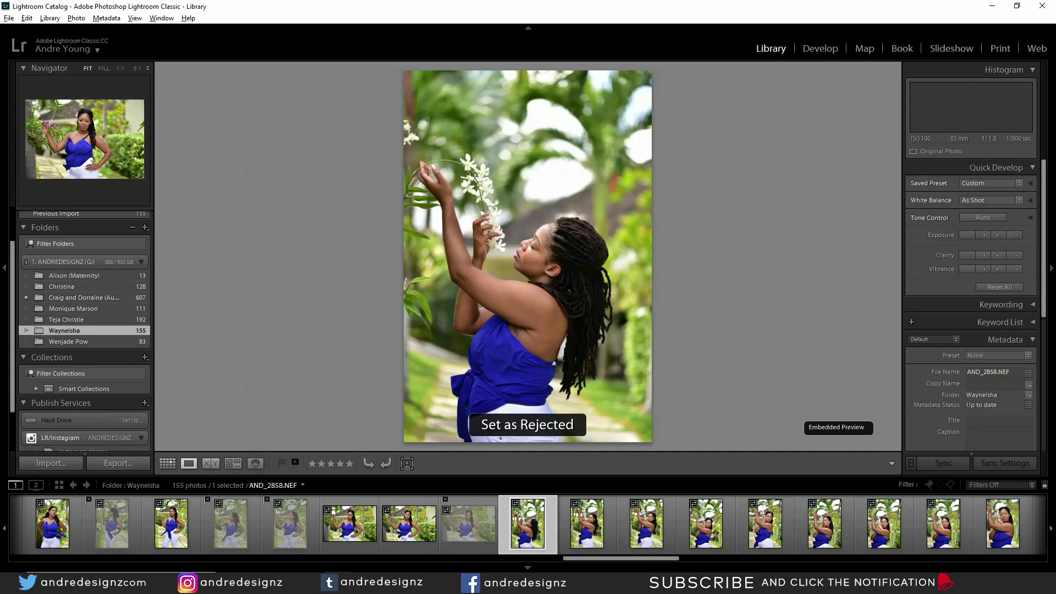
{"action": "key", "text": "x"}
{"action": "key", "text": "Right"}
{"action": "key", "text": "Right"}
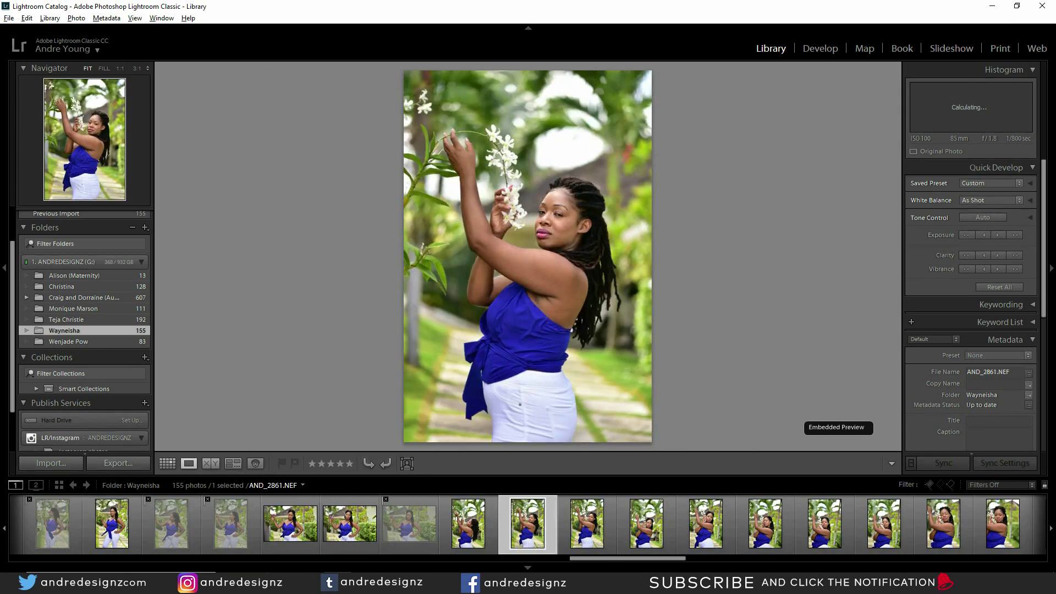
{"action": "key", "text": "x"}
{"action": "key", "text": "Right"}
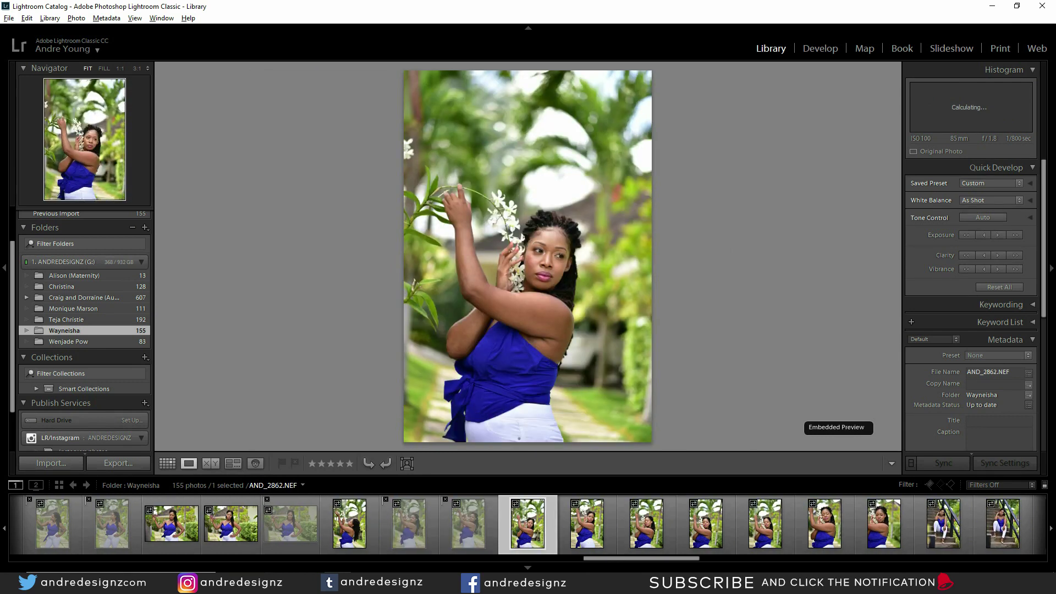
Flag AND_2863.NEF as rejected, leave AND_2862.NEF and AND_2864.NEF through AND_2866.NEF unflagged, and continue to AND_2867.NEF
{"action": "key", "text": "Right"}
{"action": "key", "text": "x"}
{"action": "key", "text": "Right"}
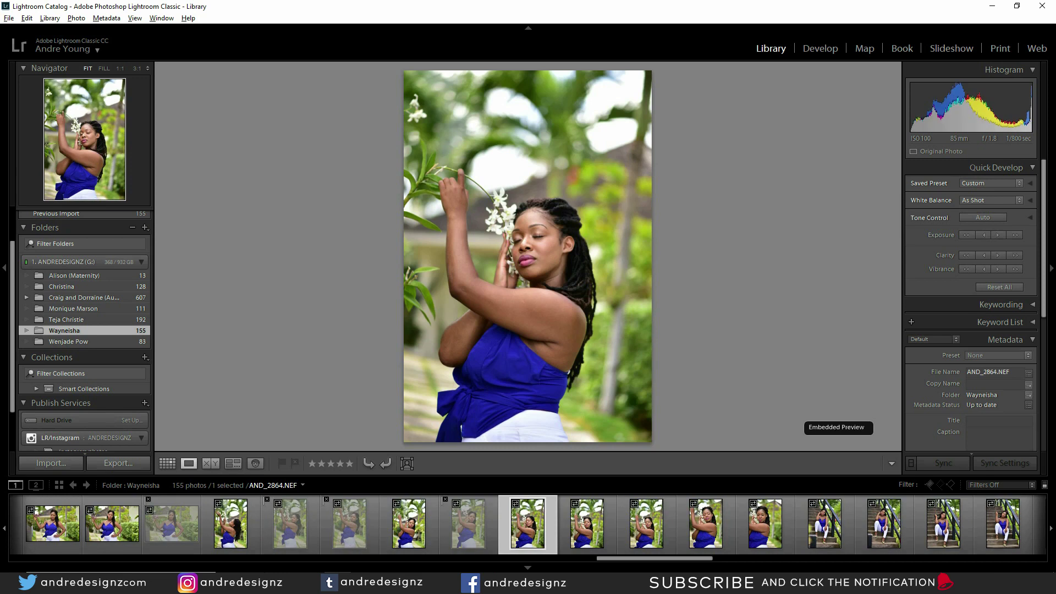
{"action": "key", "text": "Right"}
{"action": "key", "text": "Right"}
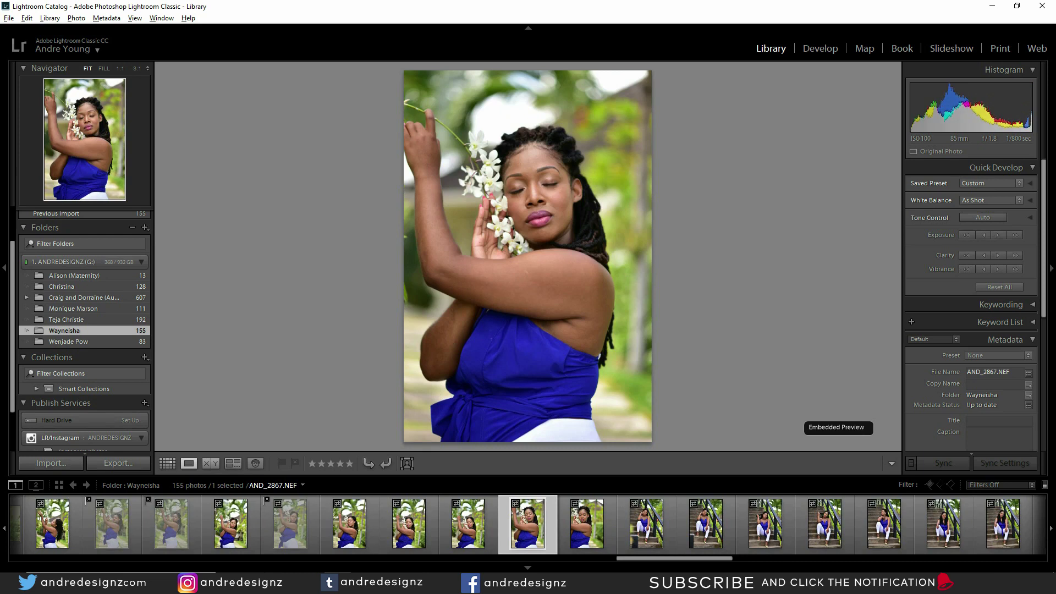
Flag AND_2867.NEF, AND_2868.NEF and AND_2870.NEF as rejected, leaving AND_2869.NEF unflagged
{"action": "key", "text": "x"}
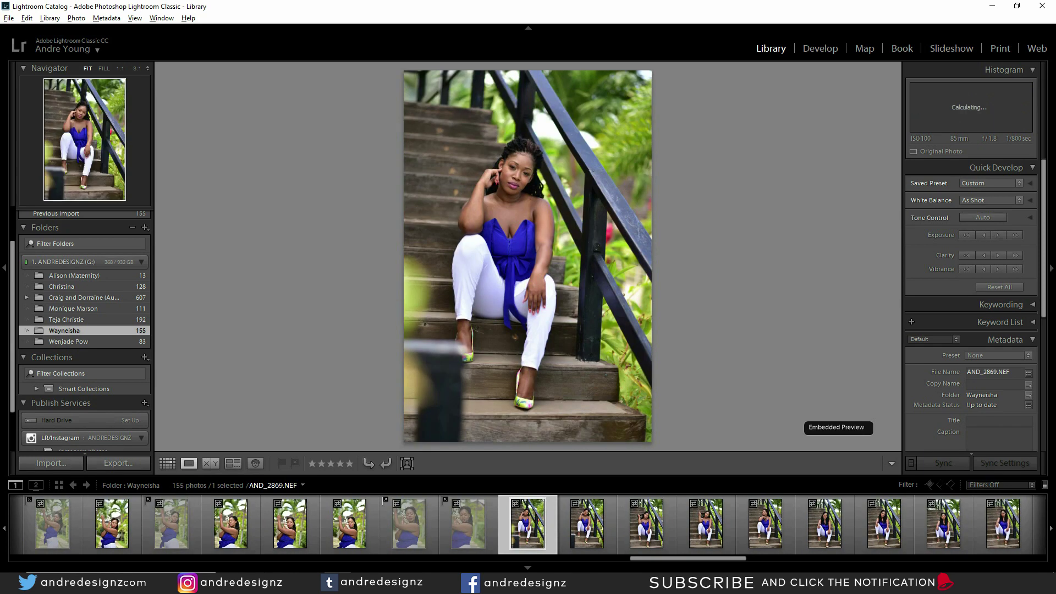
{"action": "key", "text": "Right"}
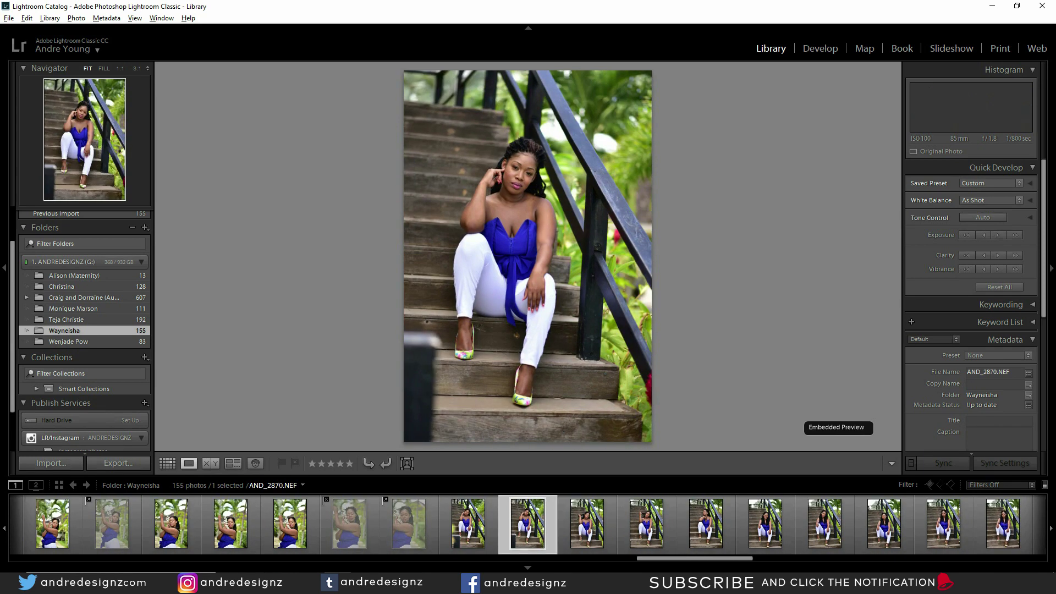
{"action": "key", "text": "x"}
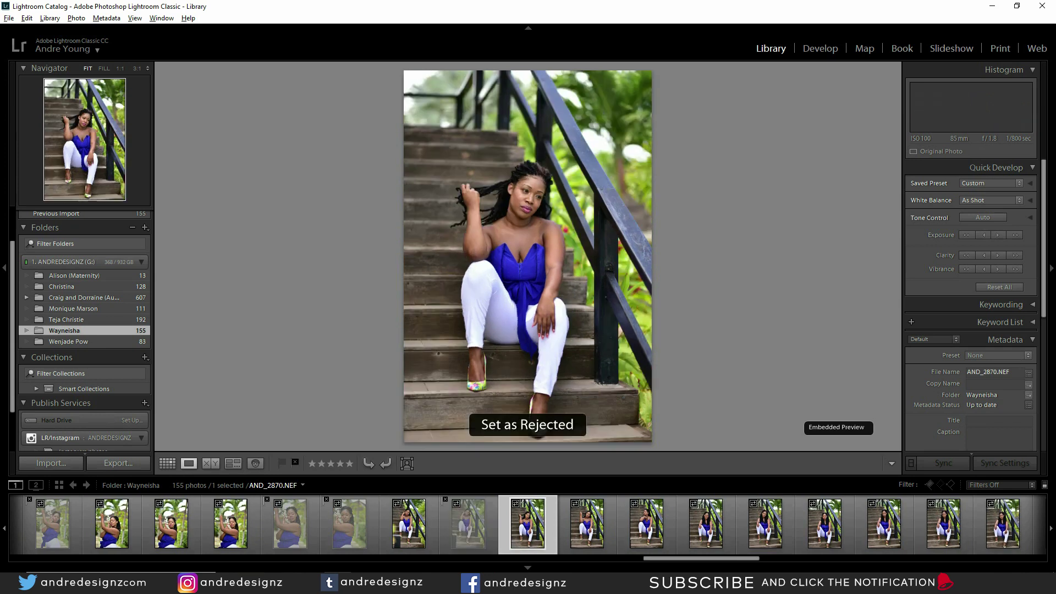
Compare the staircase shots AND_2871.NEF through AND_2873.NEF and flag only AND_2873.NEF as rejected
{"action": "key", "text": "Right"}
{"action": "key", "text": "Right"}
{"action": "key", "text": "Right"}
{"action": "key", "text": "Left"}
{"action": "key", "text": "x"}
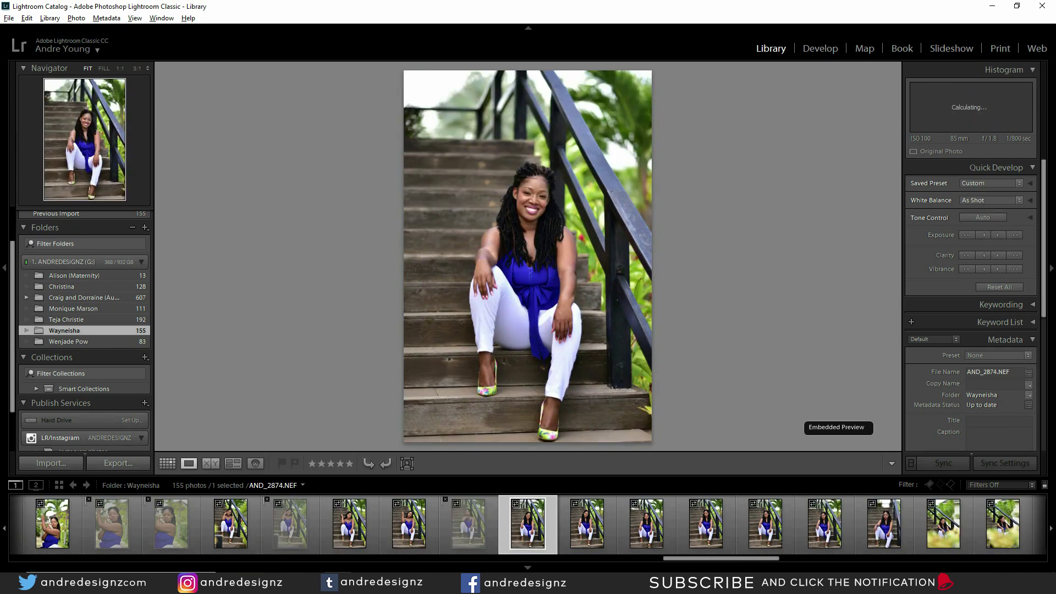
Compare the seated staircase shots AND_2874.NEF through AND_2877.NEF back and forth, leaving them all unflagged
{"action": "key", "text": "Right"}
{"action": "key", "text": "Right"}
{"action": "key", "text": "Right"}
{"action": "key", "text": "Right"}
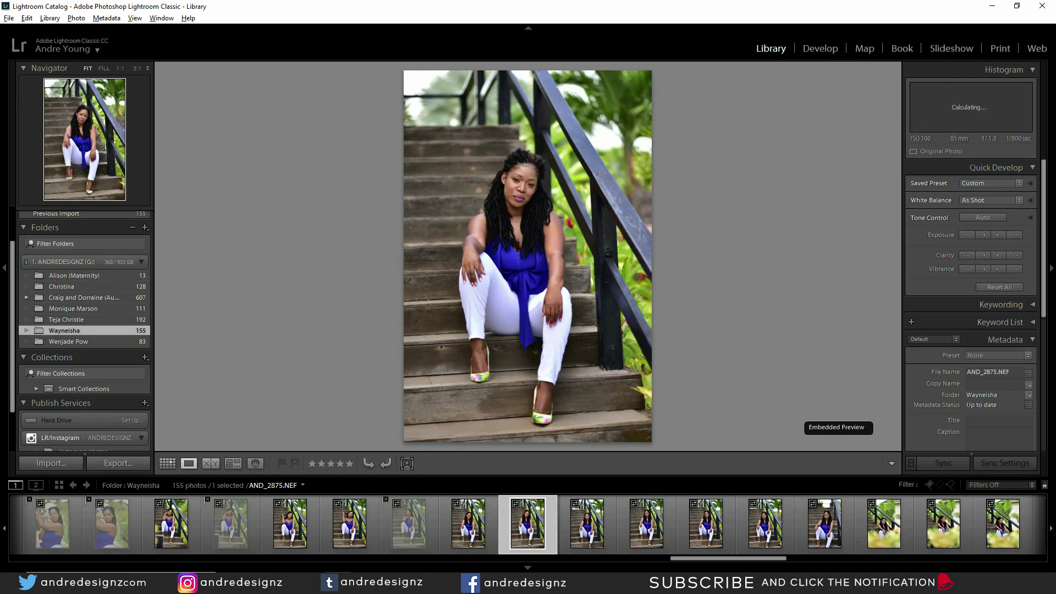
{"action": "key", "text": "Left"}
{"action": "key", "text": "Right"}
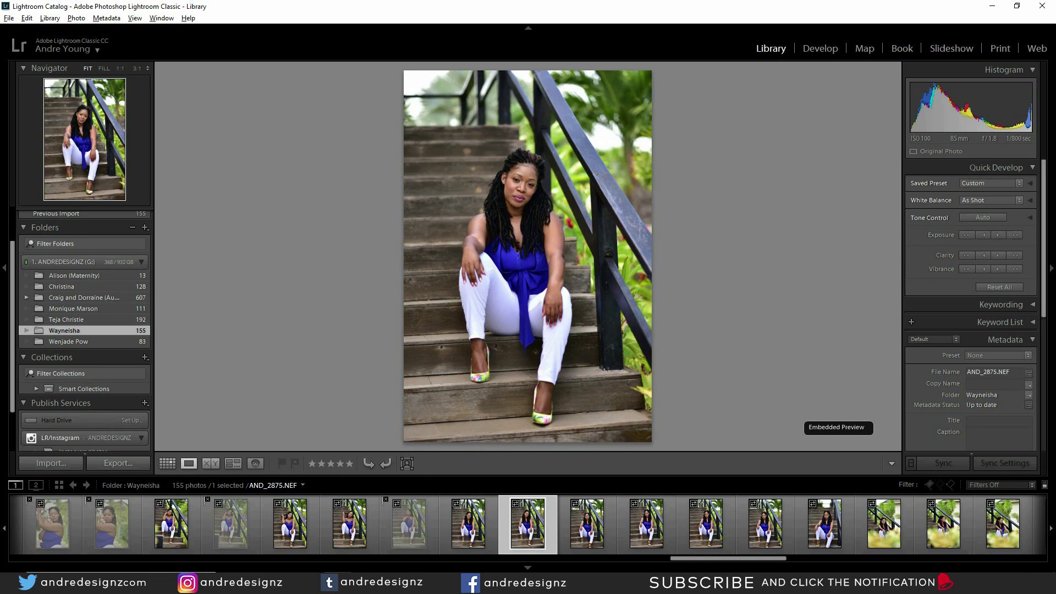
{"action": "key", "text": "Right"}
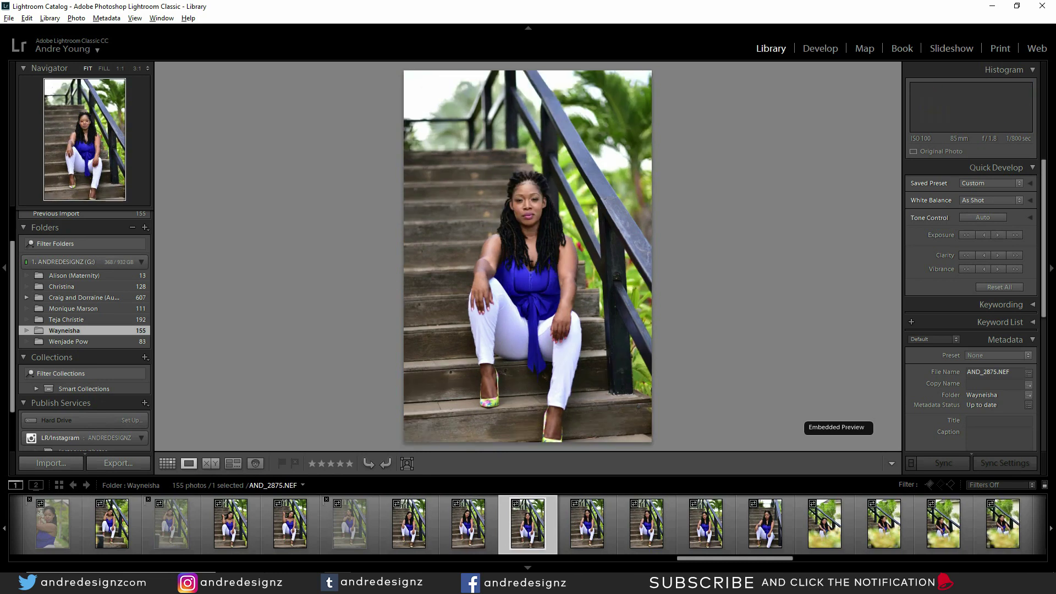
{"action": "key", "text": "Left"}
{"action": "key", "text": "Left"}
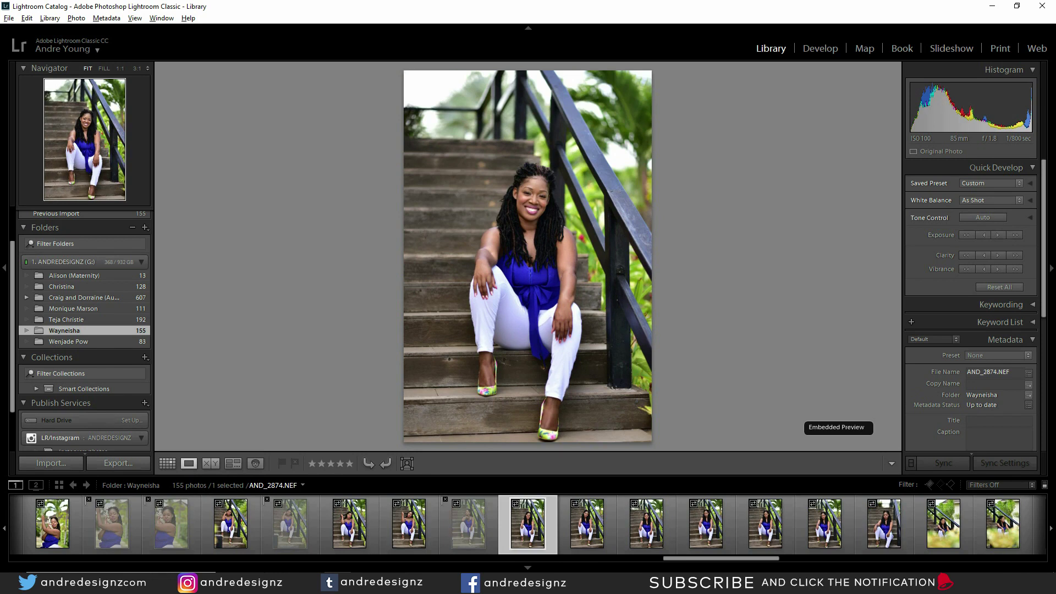
{"action": "key", "text": "Right"}
{"action": "key", "text": "Right"}
{"action": "key", "text": "Right"}
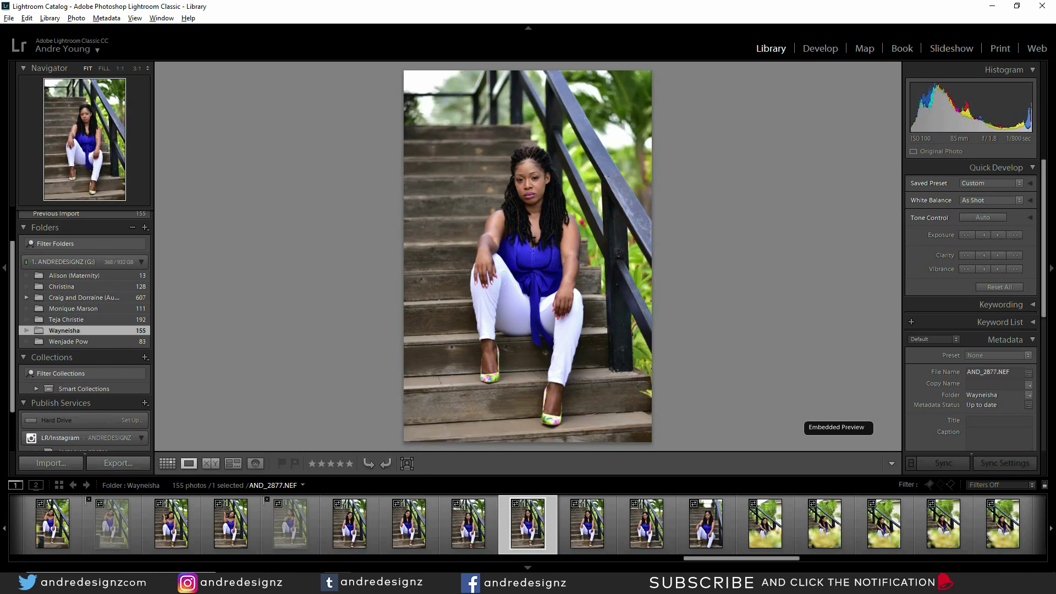
Look over the remaining staircase shots through AND_2886.NEF, leave them unflagged, and continue to the tree shot AND_2888.NEF
{"action": "key", "text": "Right"}
{"action": "key", "text": "Right"}
{"action": "key", "text": "Right"}
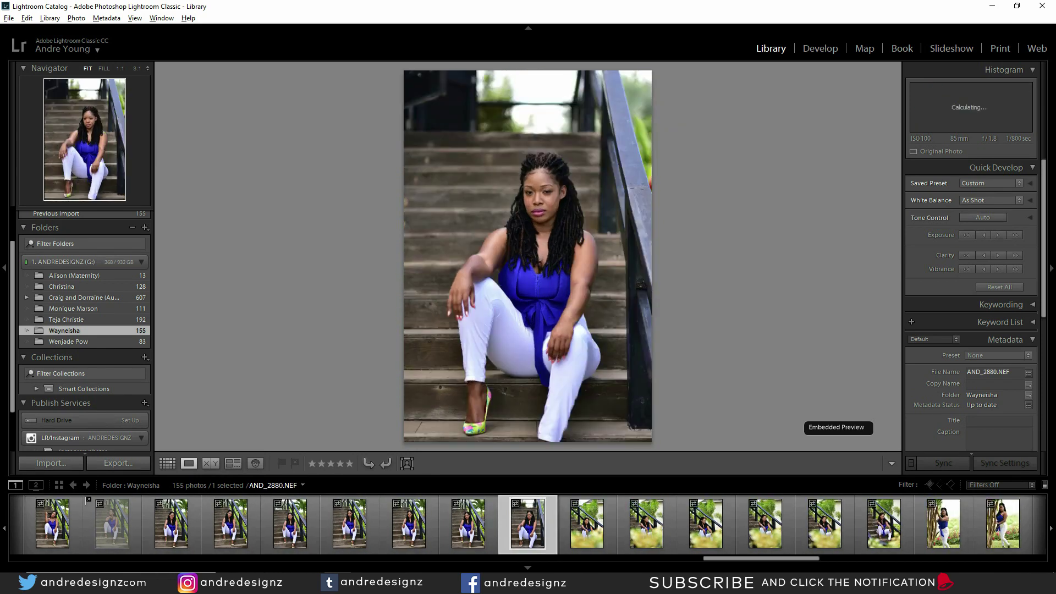
{"action": "key", "text": "Right"}
{"action": "key", "text": "Right"}
{"action": "key", "text": "Right"}
{"action": "key", "text": "Right"}
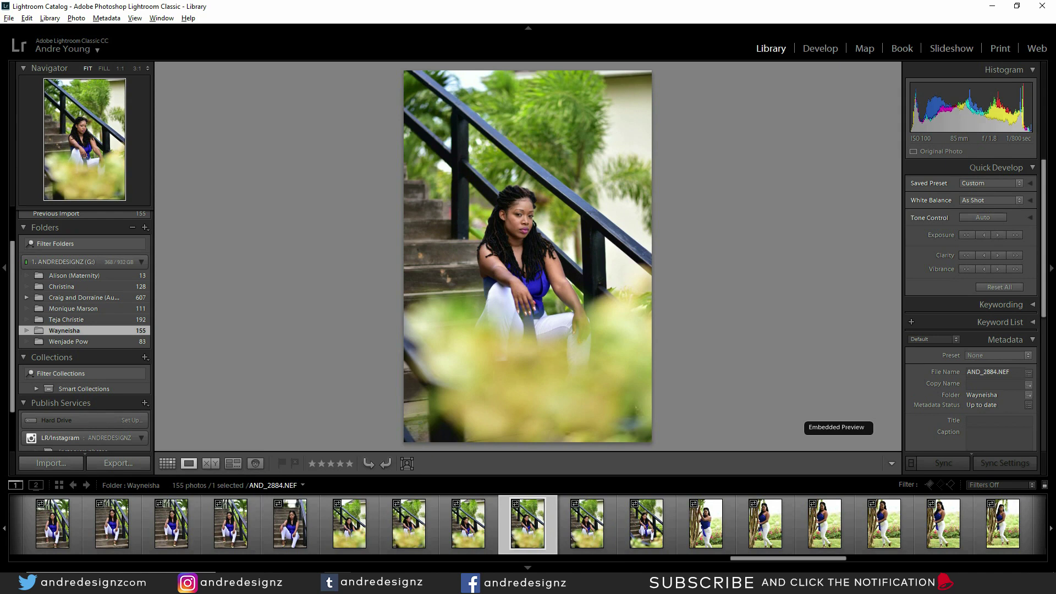
{"action": "key", "text": "Right"}
{"action": "key", "text": "Right"}
{"action": "key", "text": "Right"}
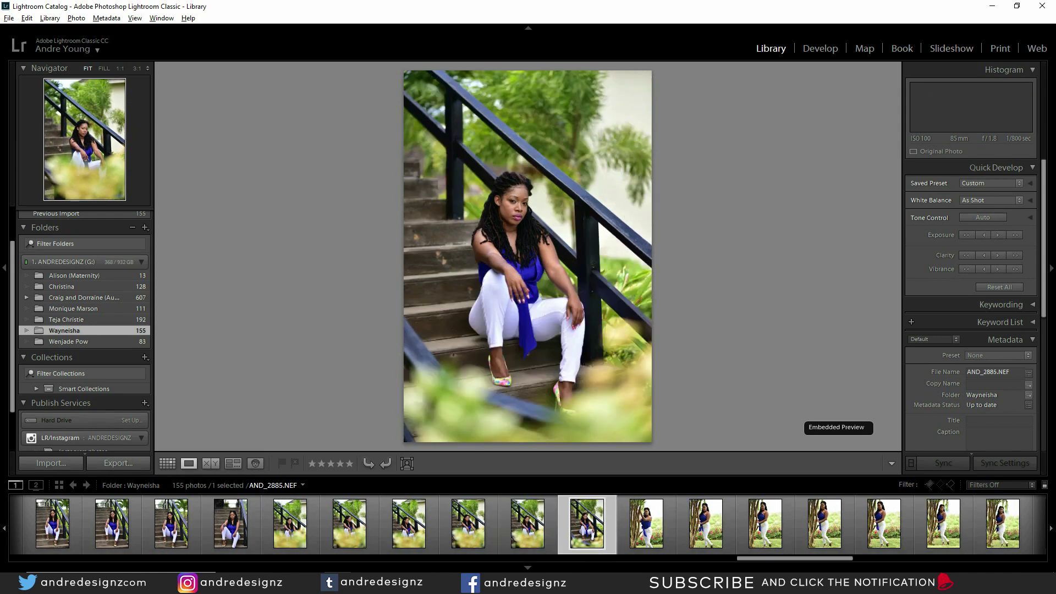
{"action": "key", "text": "Right"}
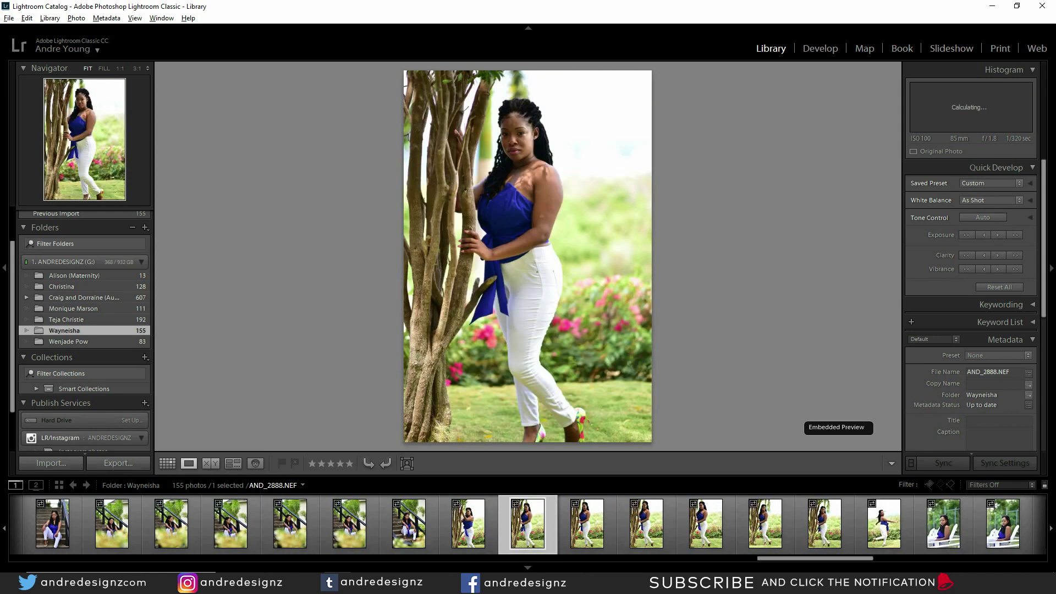
Inspect the face and the shadows on the shoulder in AND_2888.NEF at full size
{"action": "left_click_drag", "start_coordinate": [526, 175], "coordinate": [406, 317]}
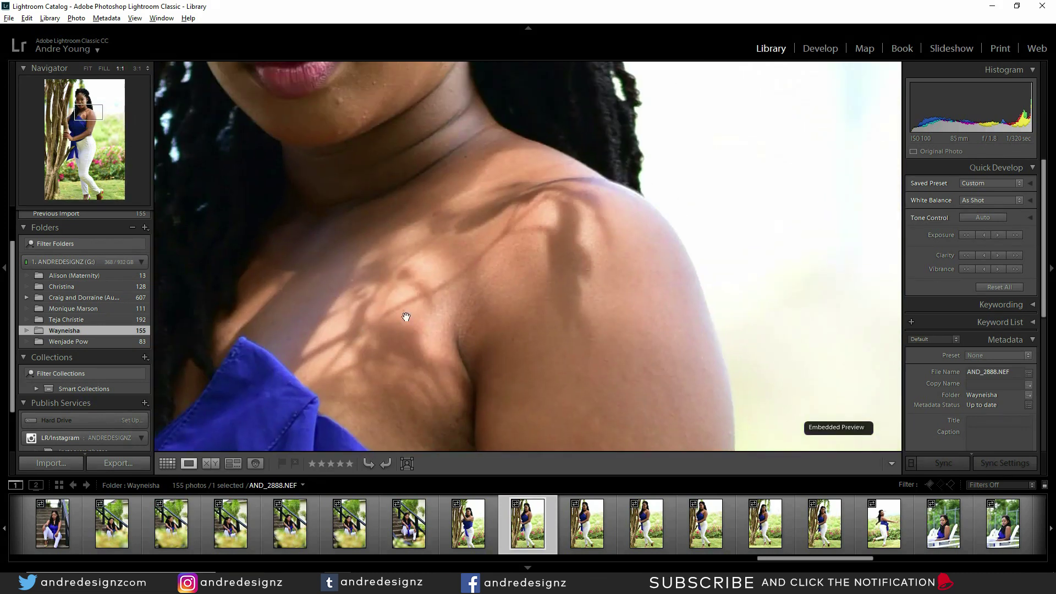
{"action": "left_click_drag", "start_coordinate": [558, 229], "coordinate": [332, 236]}
{"action": "left_click", "coordinate": [331, 235]}
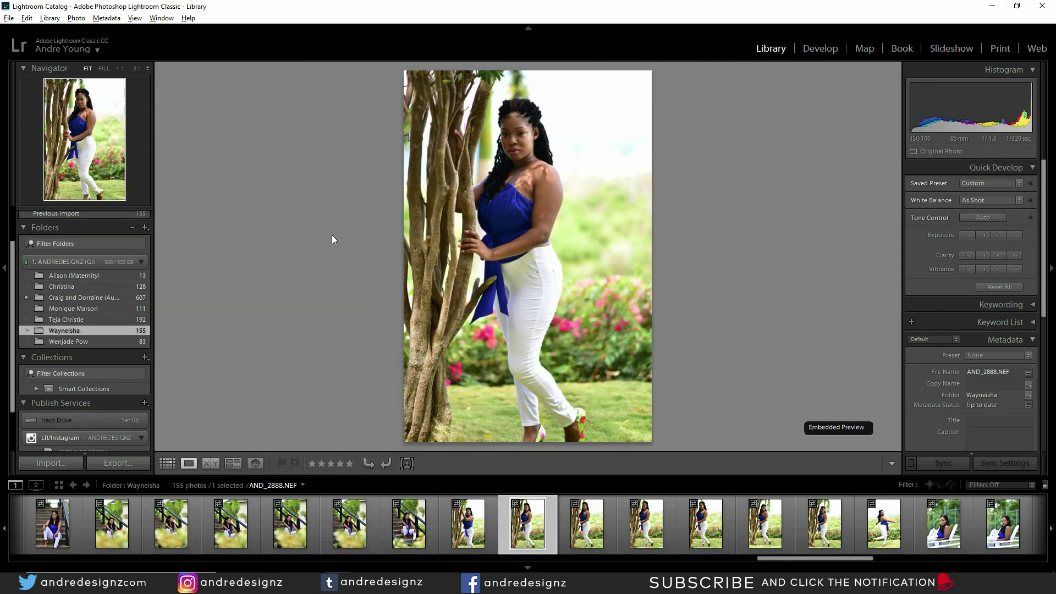
Look over the remaining tree shots, leave them unflagged, and flag the outstretched-arms shot AND_2894.NEF as rejected
{"action": "key", "text": "Right"}
{"action": "key", "text": "Right"}
{"action": "key", "text": "Right"}
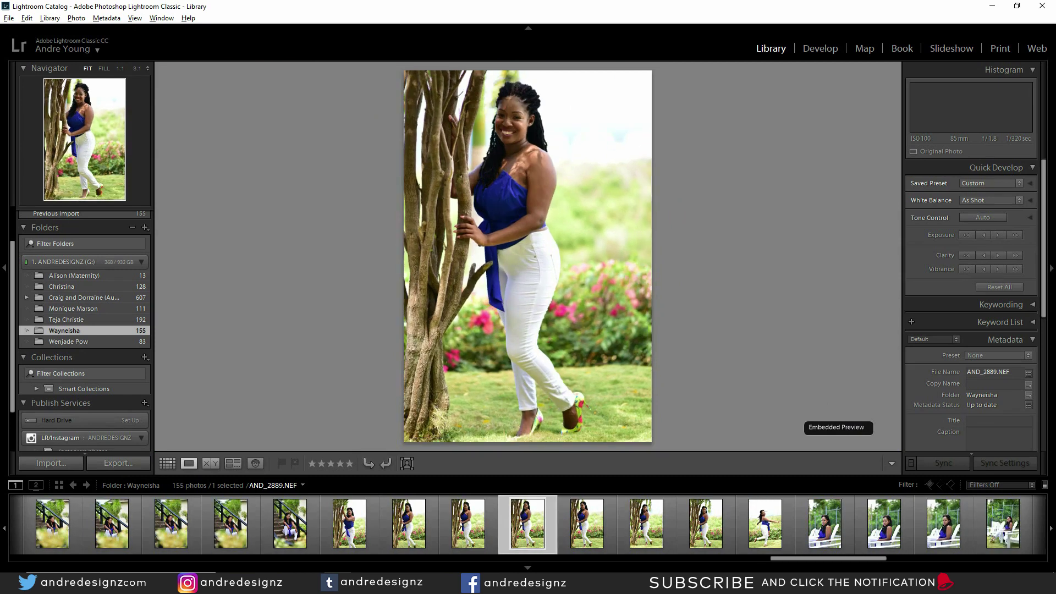
{"action": "key", "text": "Right"}
{"action": "key", "text": "Right"}
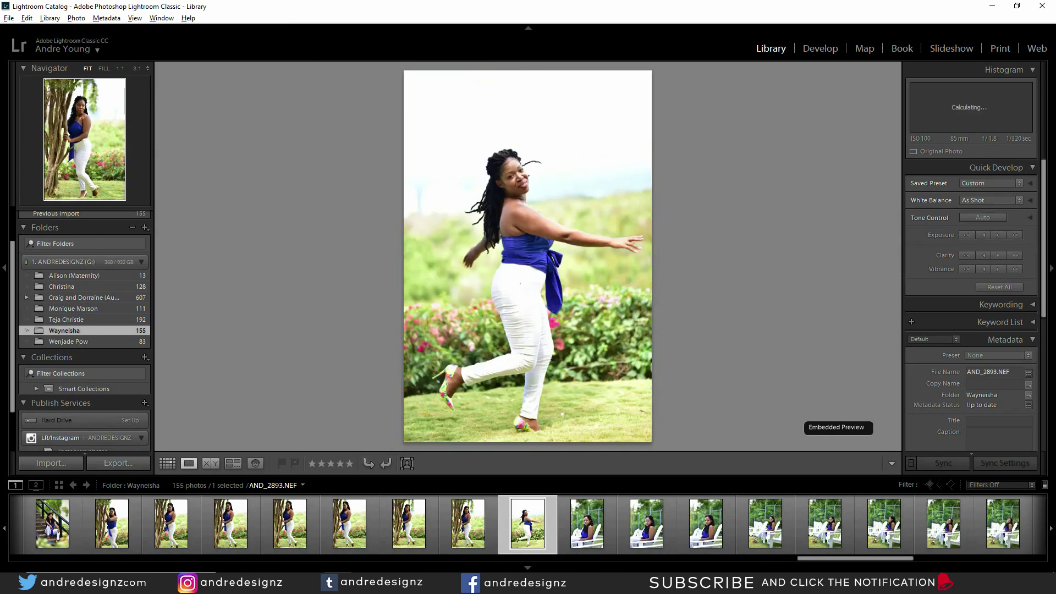
{"action": "key", "text": "x"}
{"action": "key", "text": "Right"}
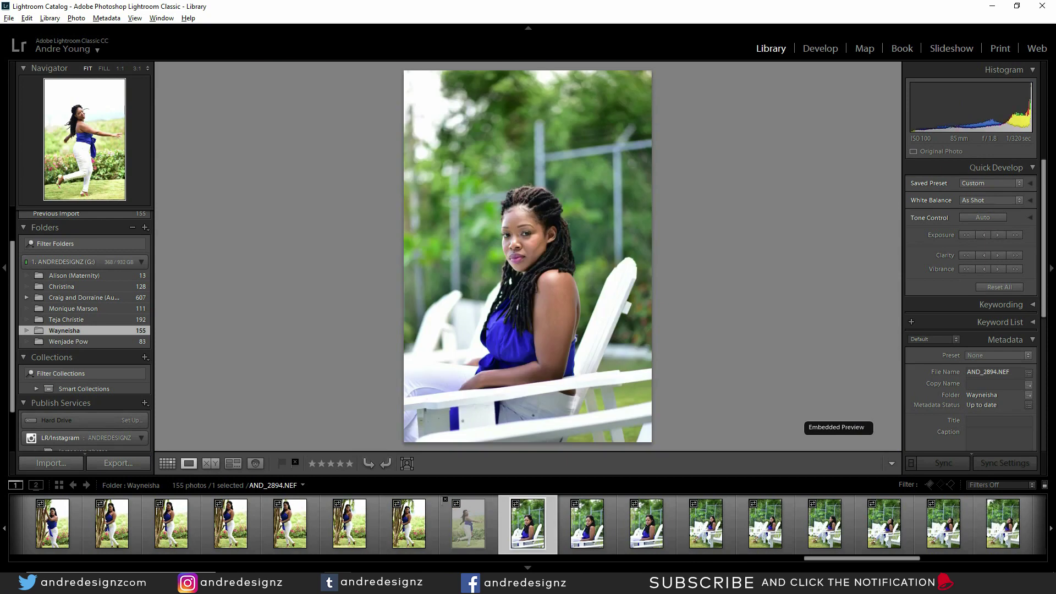
Compare the close-up white-chair shots back and forth, leave them unflagged, and flag the second wider chair shot as rejected
{"action": "key", "text": "Right"}
{"action": "key", "text": "Right"}
{"action": "key", "text": "Right"}
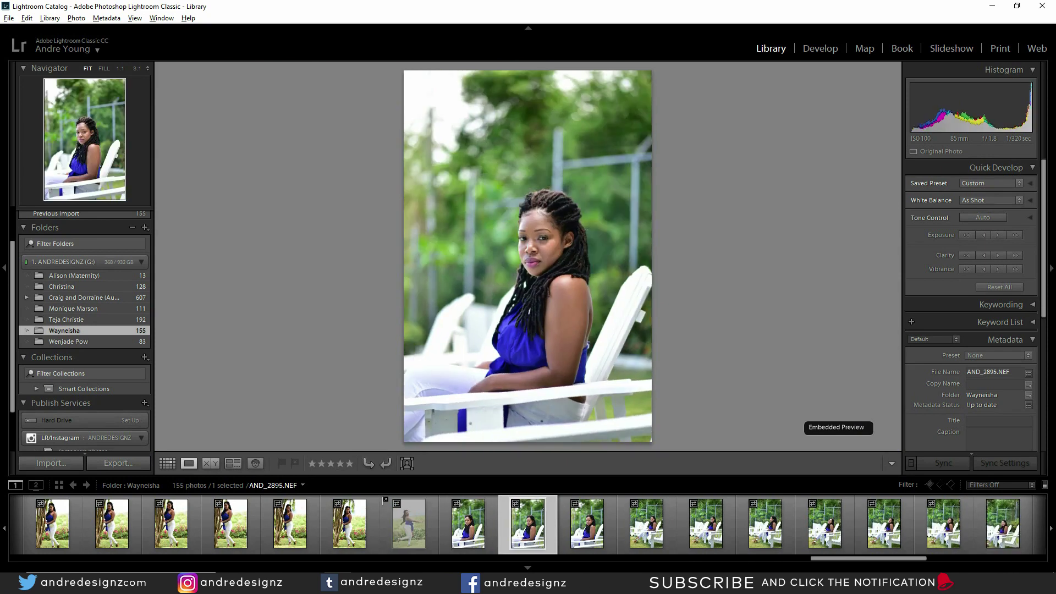
{"action": "key", "text": "Left"}
{"action": "key", "text": "Left"}
{"action": "key", "text": "Right"}
{"action": "key", "text": "Right"}
{"action": "key", "text": "Right"}
{"action": "key", "text": "x"}
Review the smiling wide chair shots from AND_2901.NEF onward and flag the one just before AND_2904.NEF as rejected
{"action": "key", "text": "Right"}
{"action": "key", "text": "Right"}
{"action": "key", "text": "Right"}
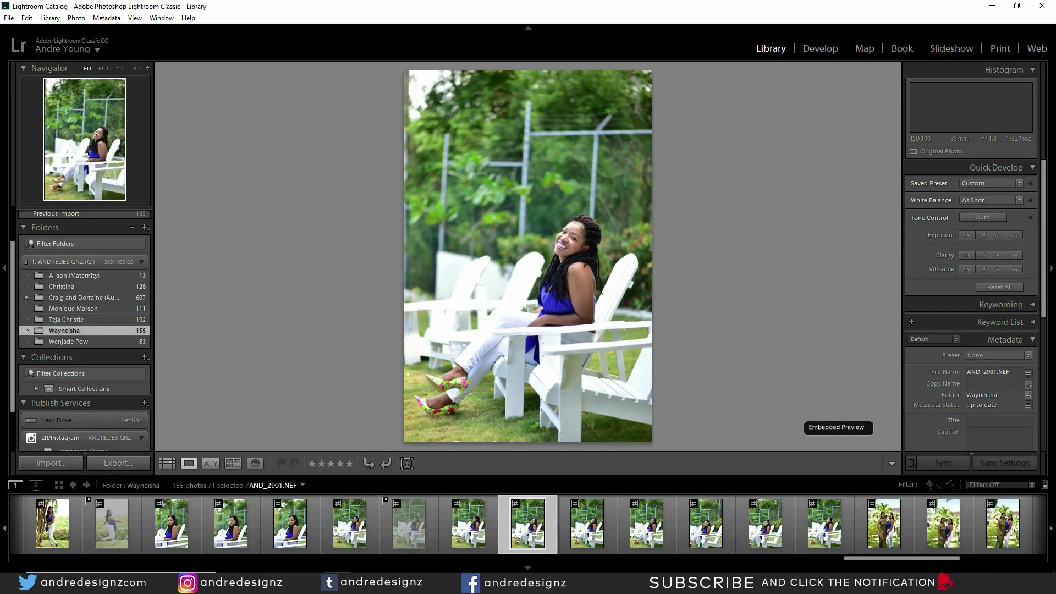
{"action": "key", "text": "Right"}
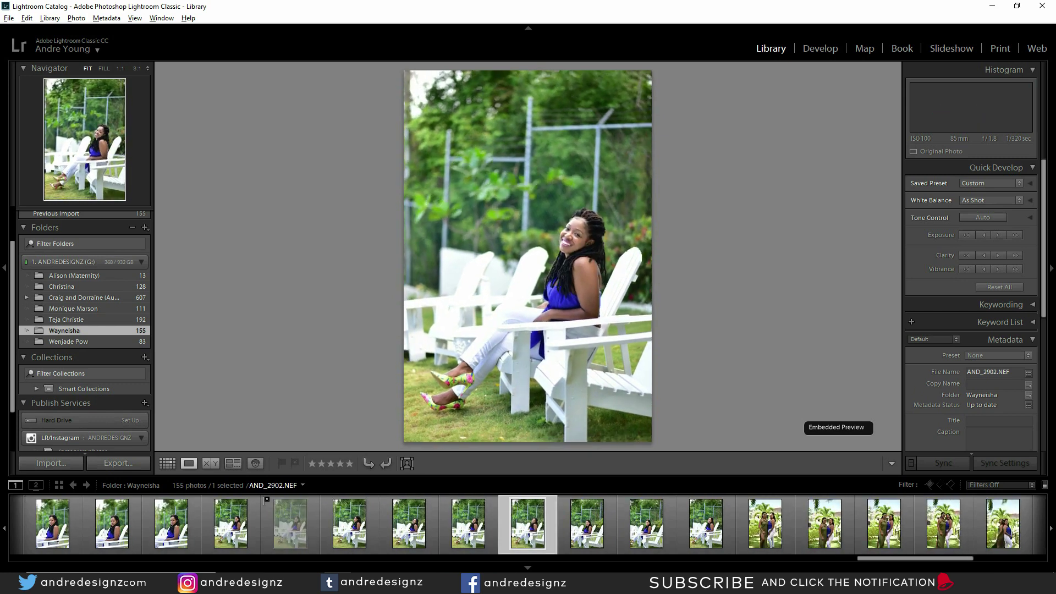
{"action": "key", "text": "x"}
{"action": "key", "text": "Right"}
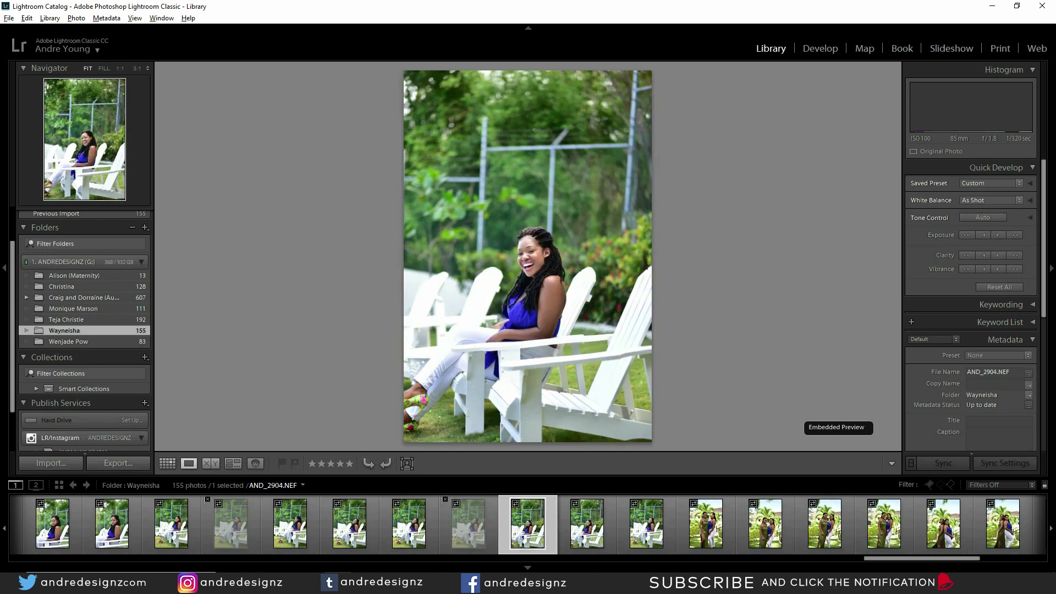
Look over the remaining chair shots and the garden shots of the two women up to the hugging poses, leaving them unflagged
{"action": "key", "text": "Right"}
{"action": "key", "text": "Right"}
{"action": "key", "text": "Right"}
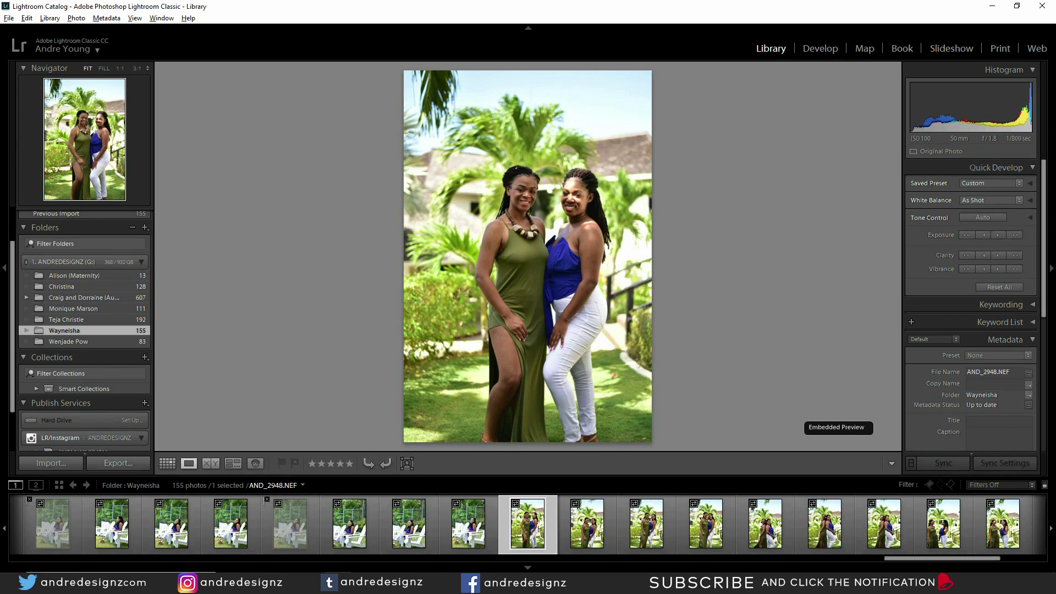
{"action": "key", "text": "Right"}
{"action": "key", "text": "Right"}
{"action": "key", "text": "Right"}
{"action": "key", "text": "Right"}
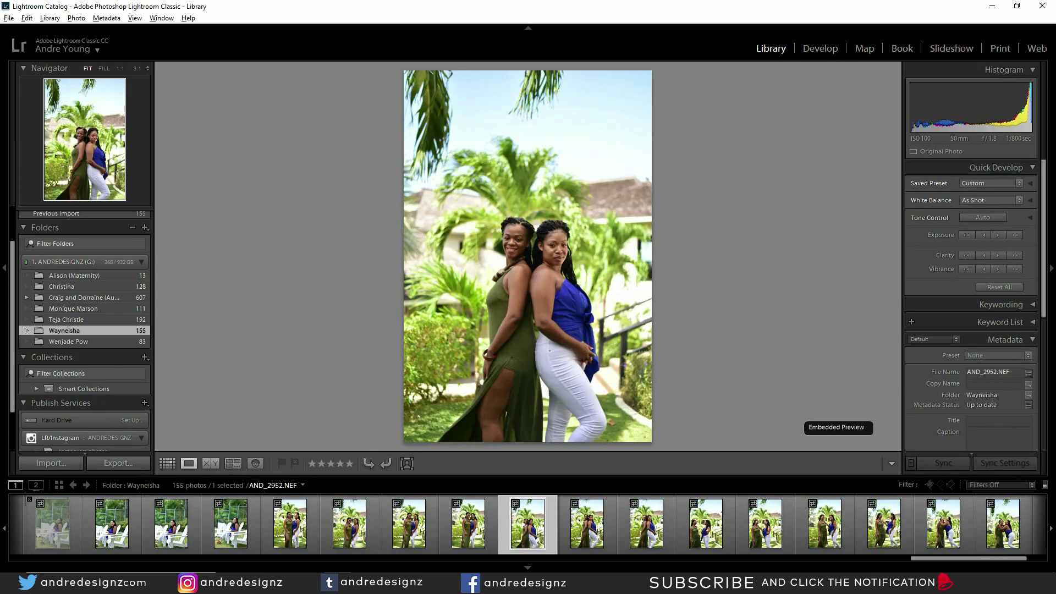
{"action": "key", "text": "Right"}
{"action": "key", "text": "Right"}
{"action": "key", "text": "Right"}
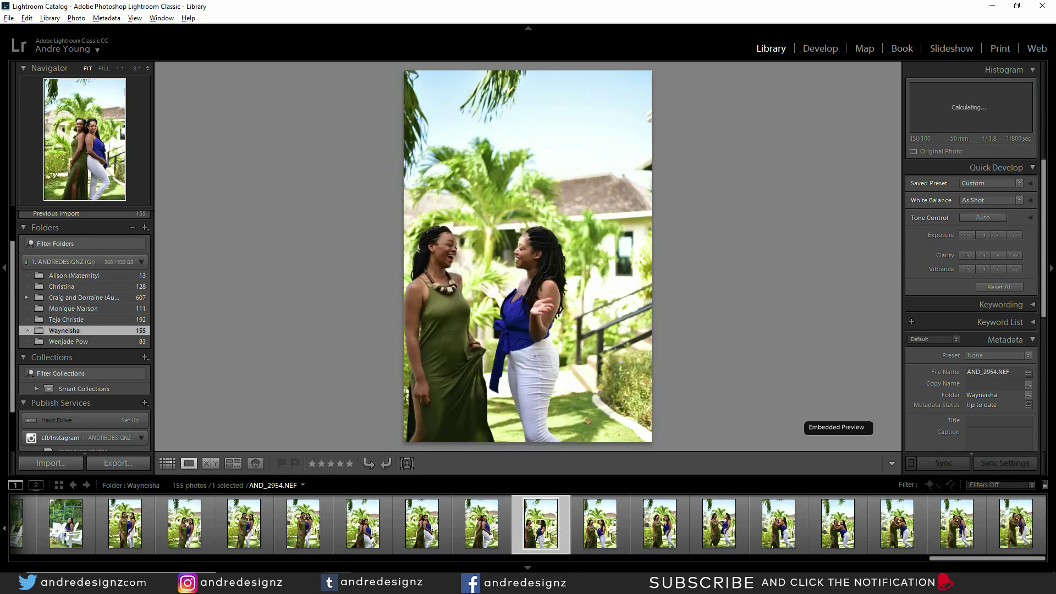
{"action": "key", "text": "Right"}
{"action": "key", "text": "Right"}
{"action": "key", "text": "Right"}
{"action": "key", "text": "Right"}
{"action": "key", "text": "Right"}
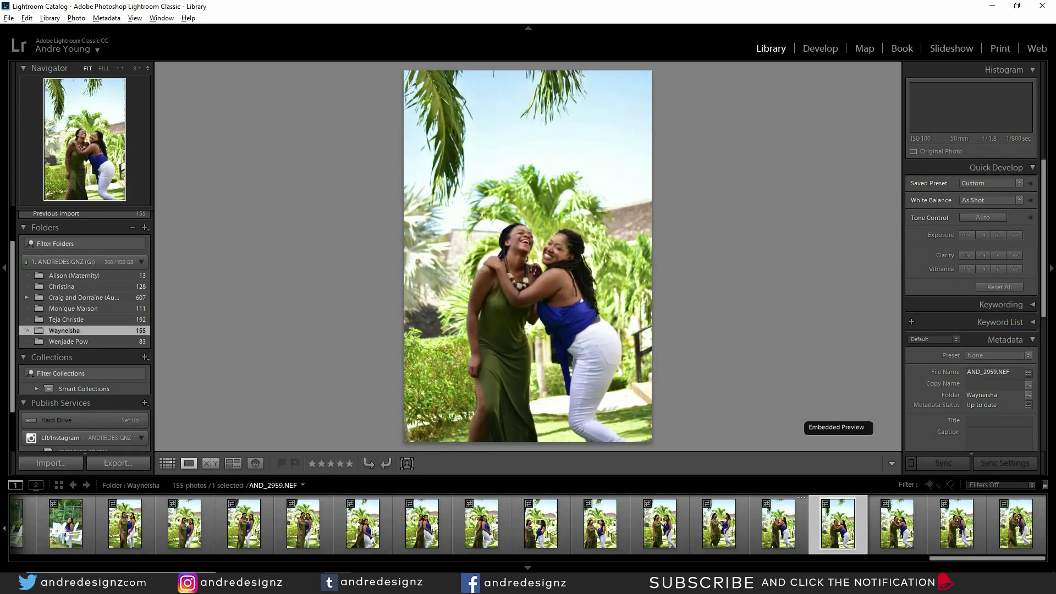
Compare the laughing and hugging shots of the two women again and flag the hug just before AND_2961.NEF as rejected
{"action": "key", "text": "Left"}
{"action": "key", "text": "Left"}
{"action": "key", "text": "Left"}
{"action": "key", "text": "Left"}
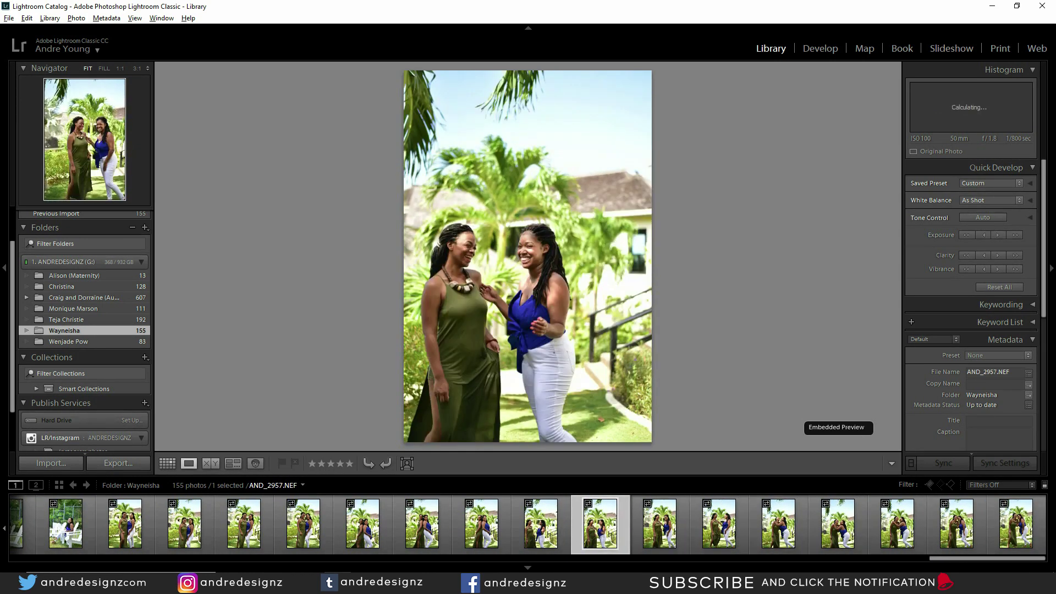
{"action": "key", "text": "Right"}
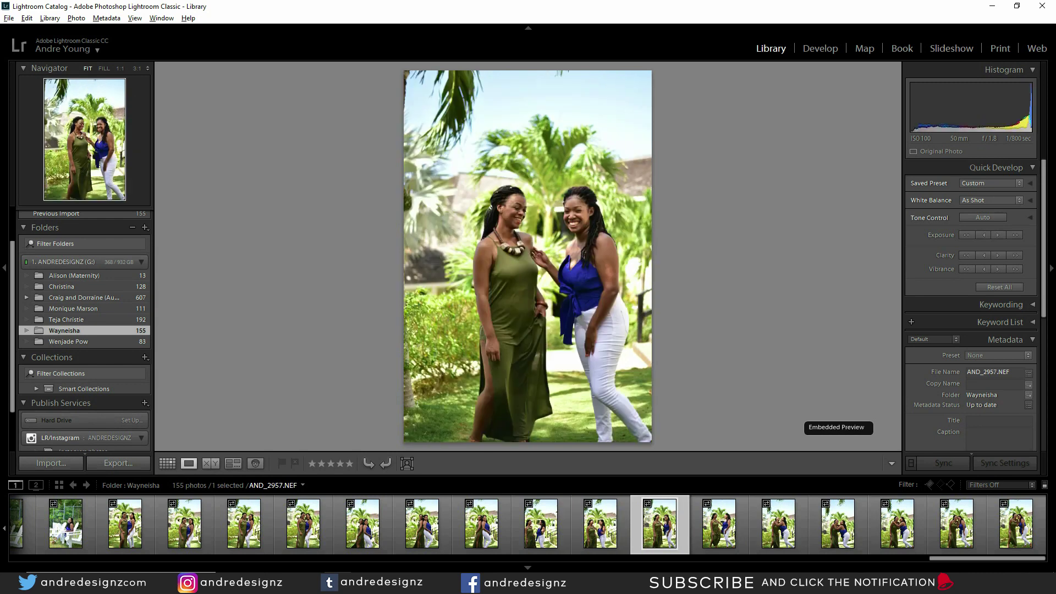
{"action": "key", "text": "Right"}
{"action": "key", "text": "Right"}
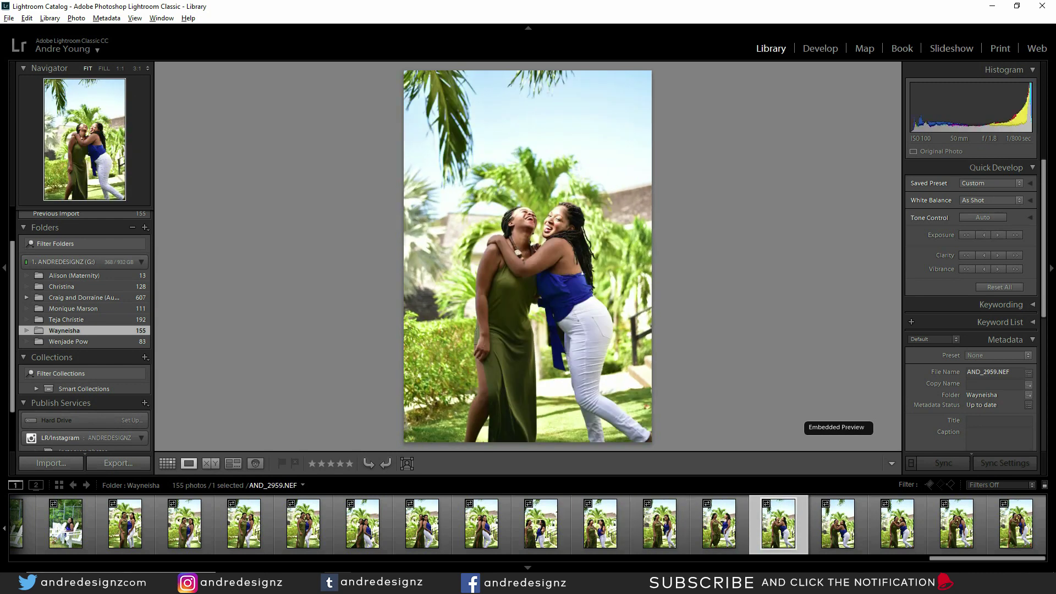
{"action": "key", "text": "Right"}
{"action": "key", "text": "shift+x"}
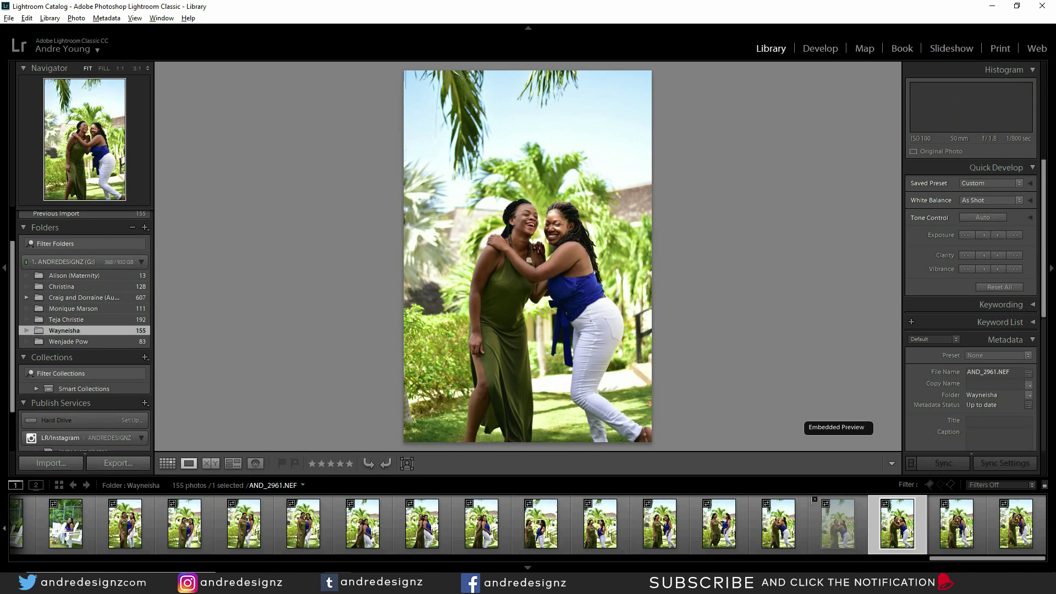
Finish the review at the last shot, AND_2963.NEF, and delete all rejected photos from disk
{"action": "key", "text": "Right"}
{"action": "key", "text": "Right"}
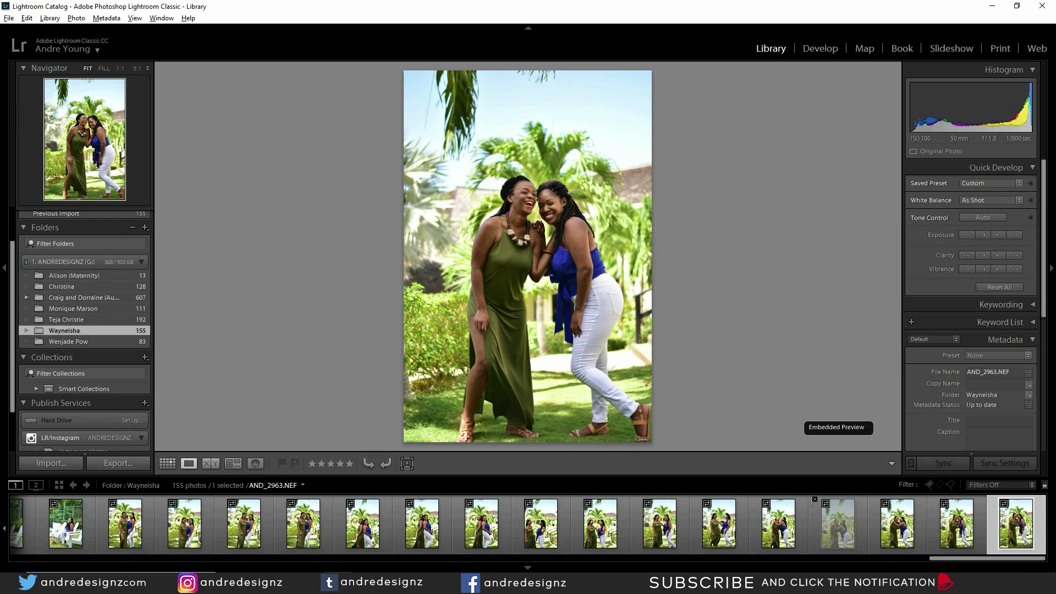
{"action": "key", "text": "ctrl+BackSpace"}
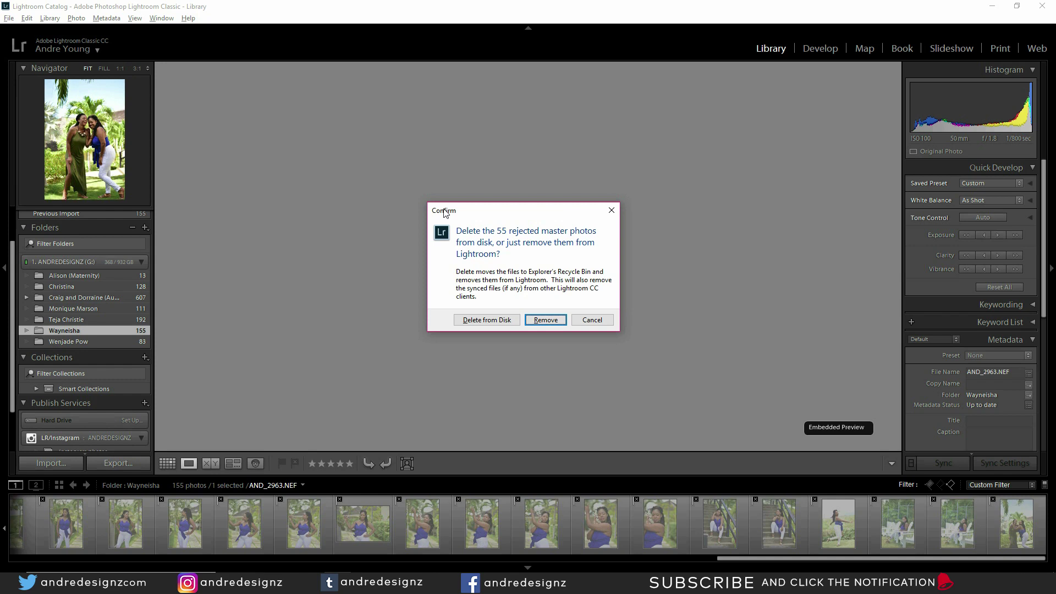
{"action": "left_click", "coordinate": [496, 320]}
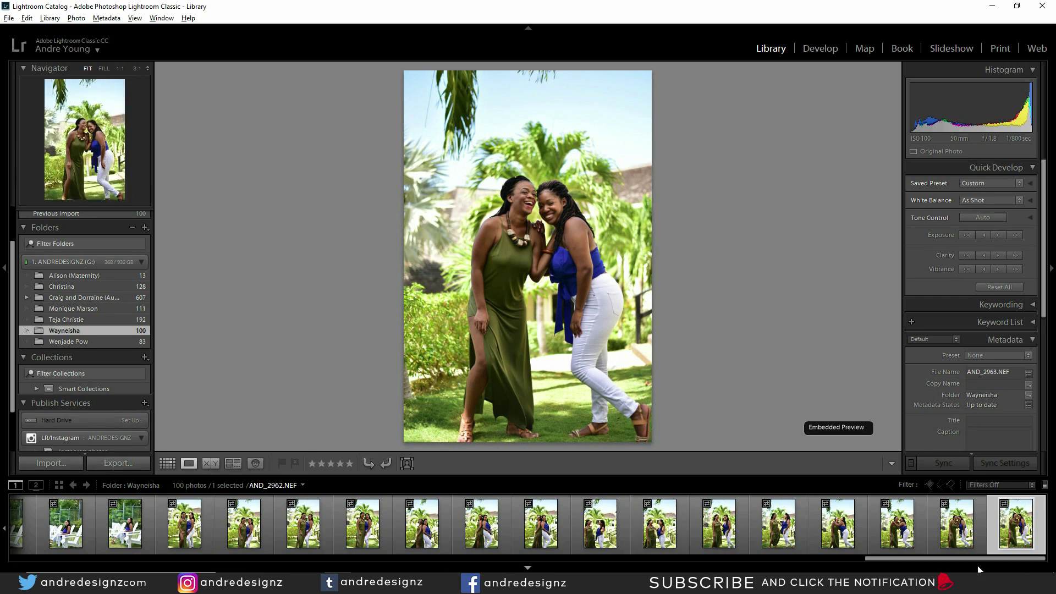
Return to the beginning of the shoot and select the full-length balcony shot AND_2681.NEF
{"action": "left_click_drag", "start_coordinate": [976, 561], "coordinate": [53, 563]}
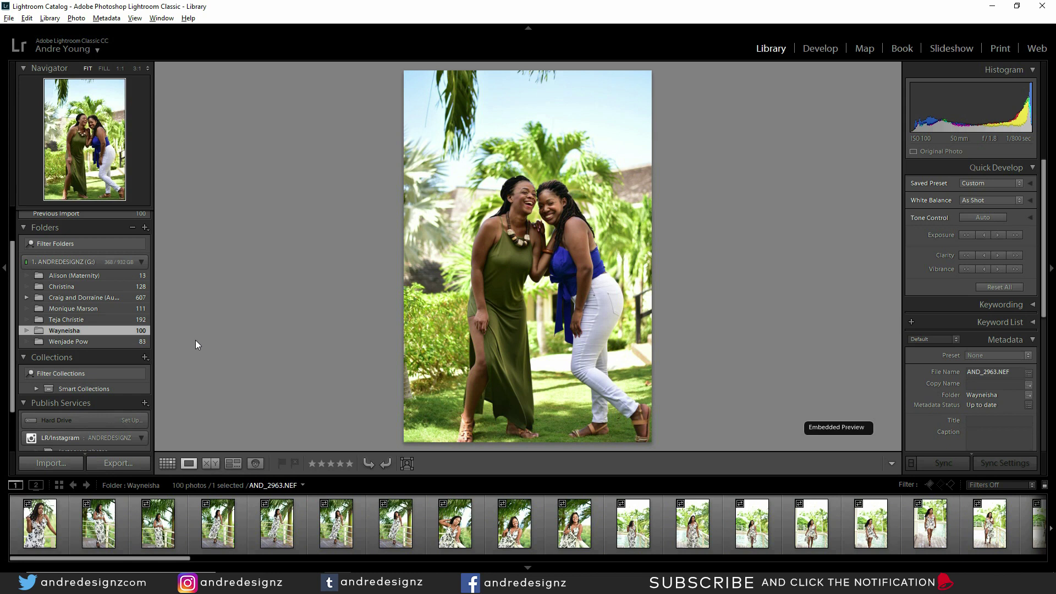
{"action": "left_click", "coordinate": [275, 528]}
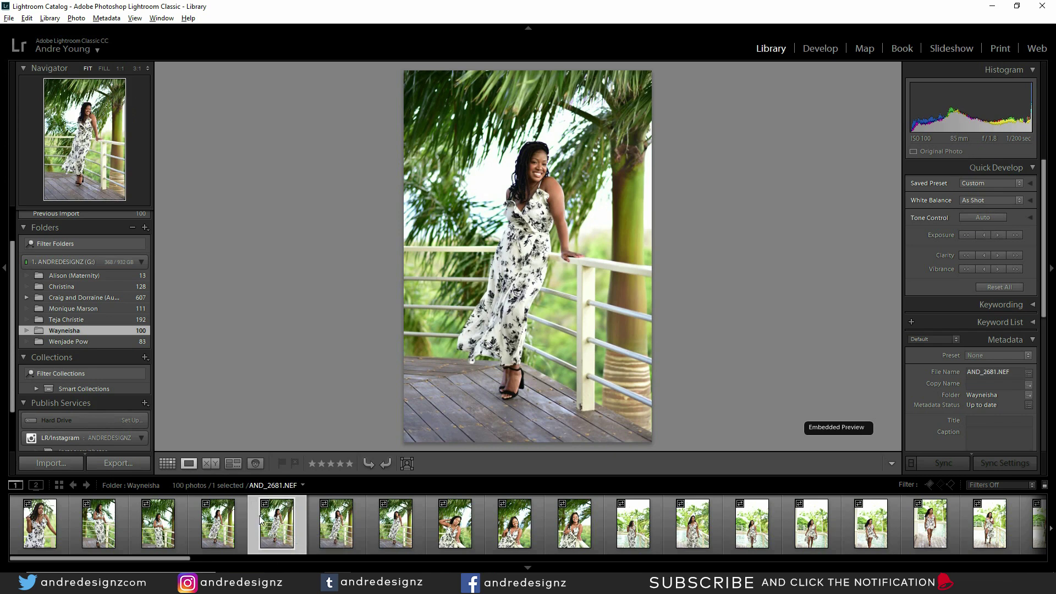